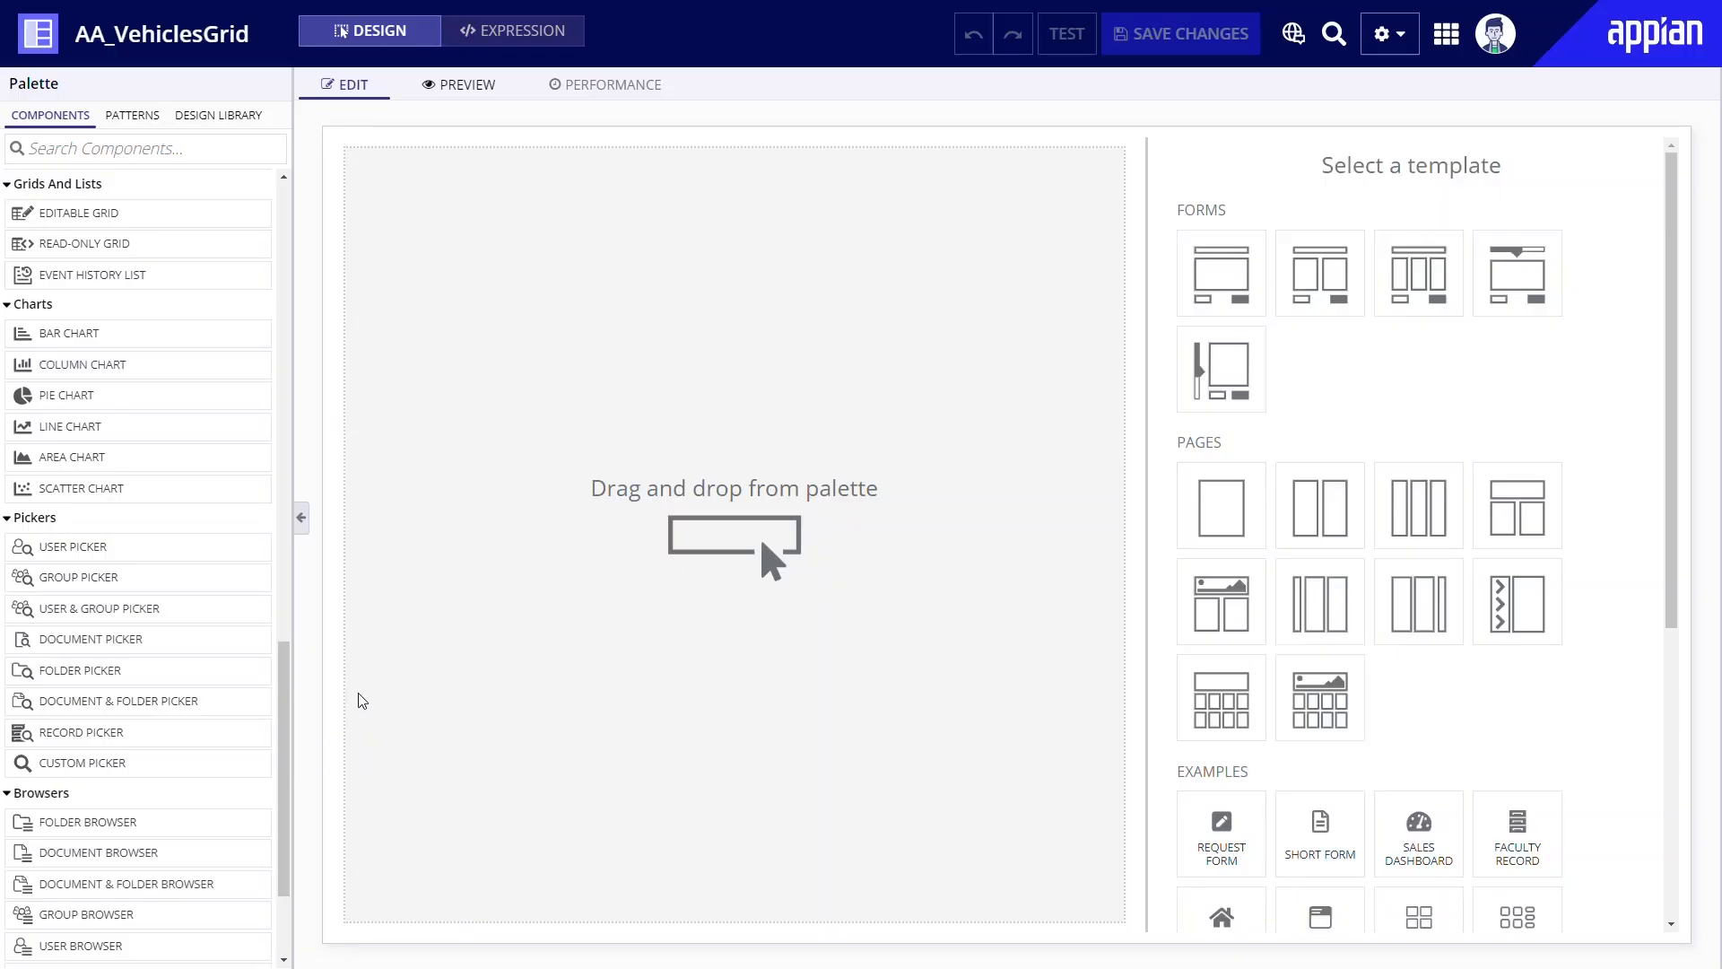
Step: Add a read-only grid to the empty interface with the AA Vehicle record type as its data source, and save
{"action": "mouse_move", "coordinate": [38, 255]}
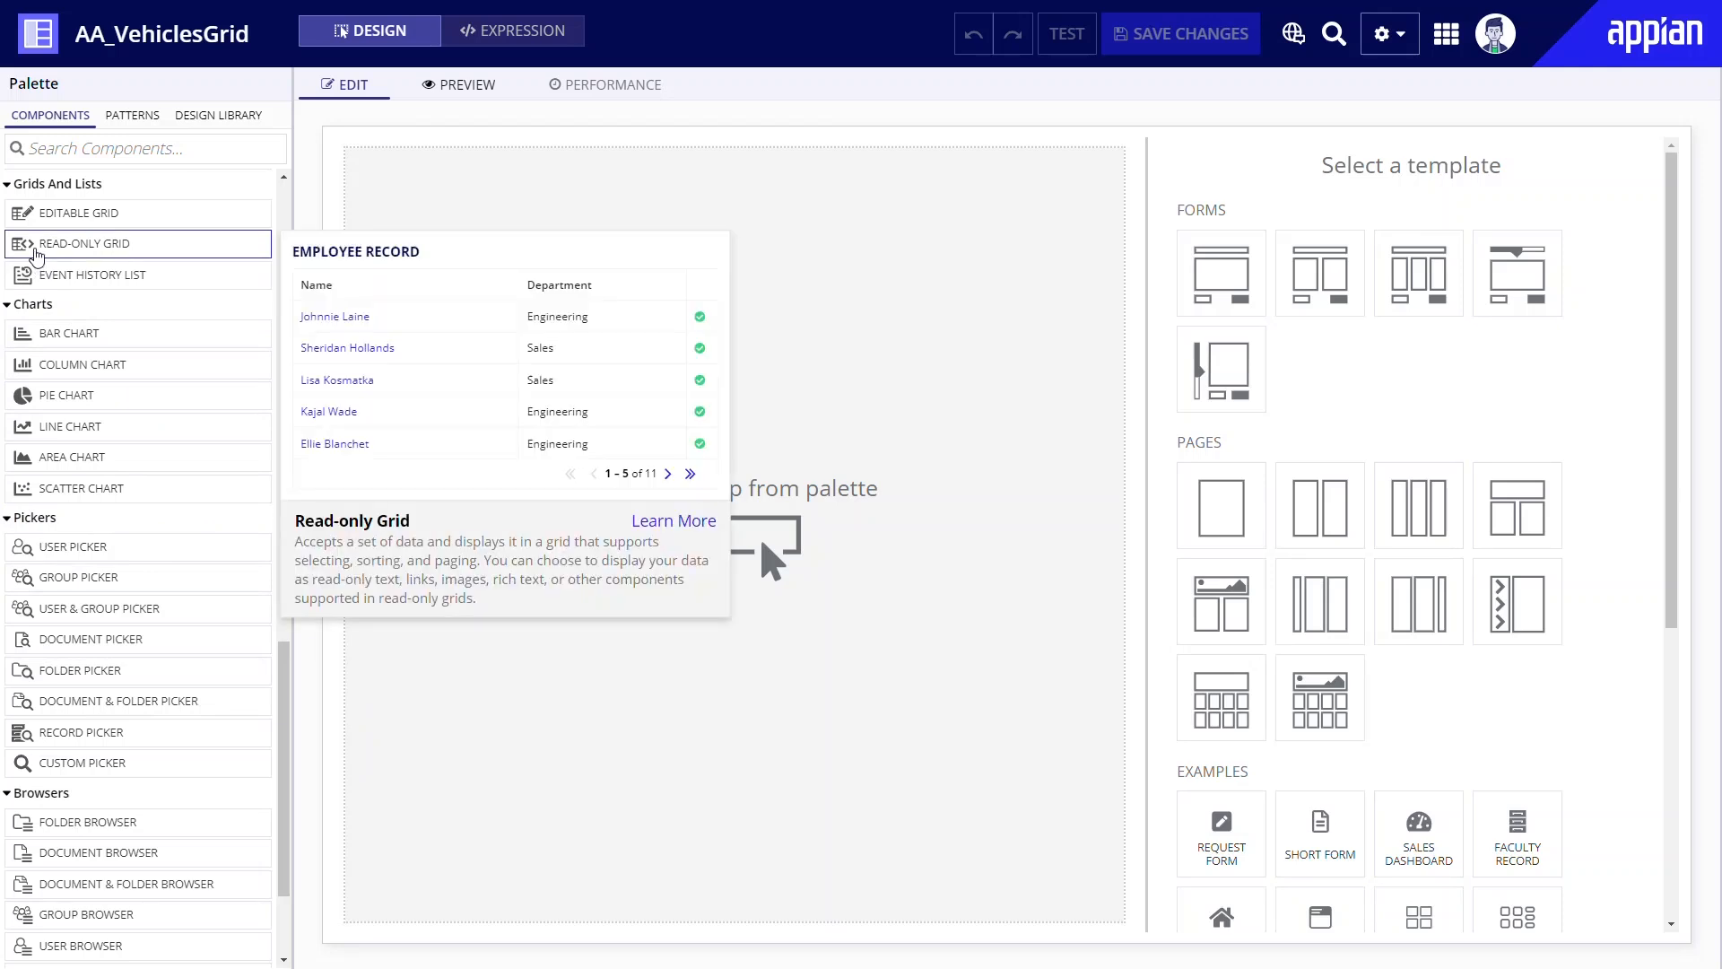
{"action": "left_click_drag", "start_coordinate": [38, 256], "coordinate": [505, 314]}
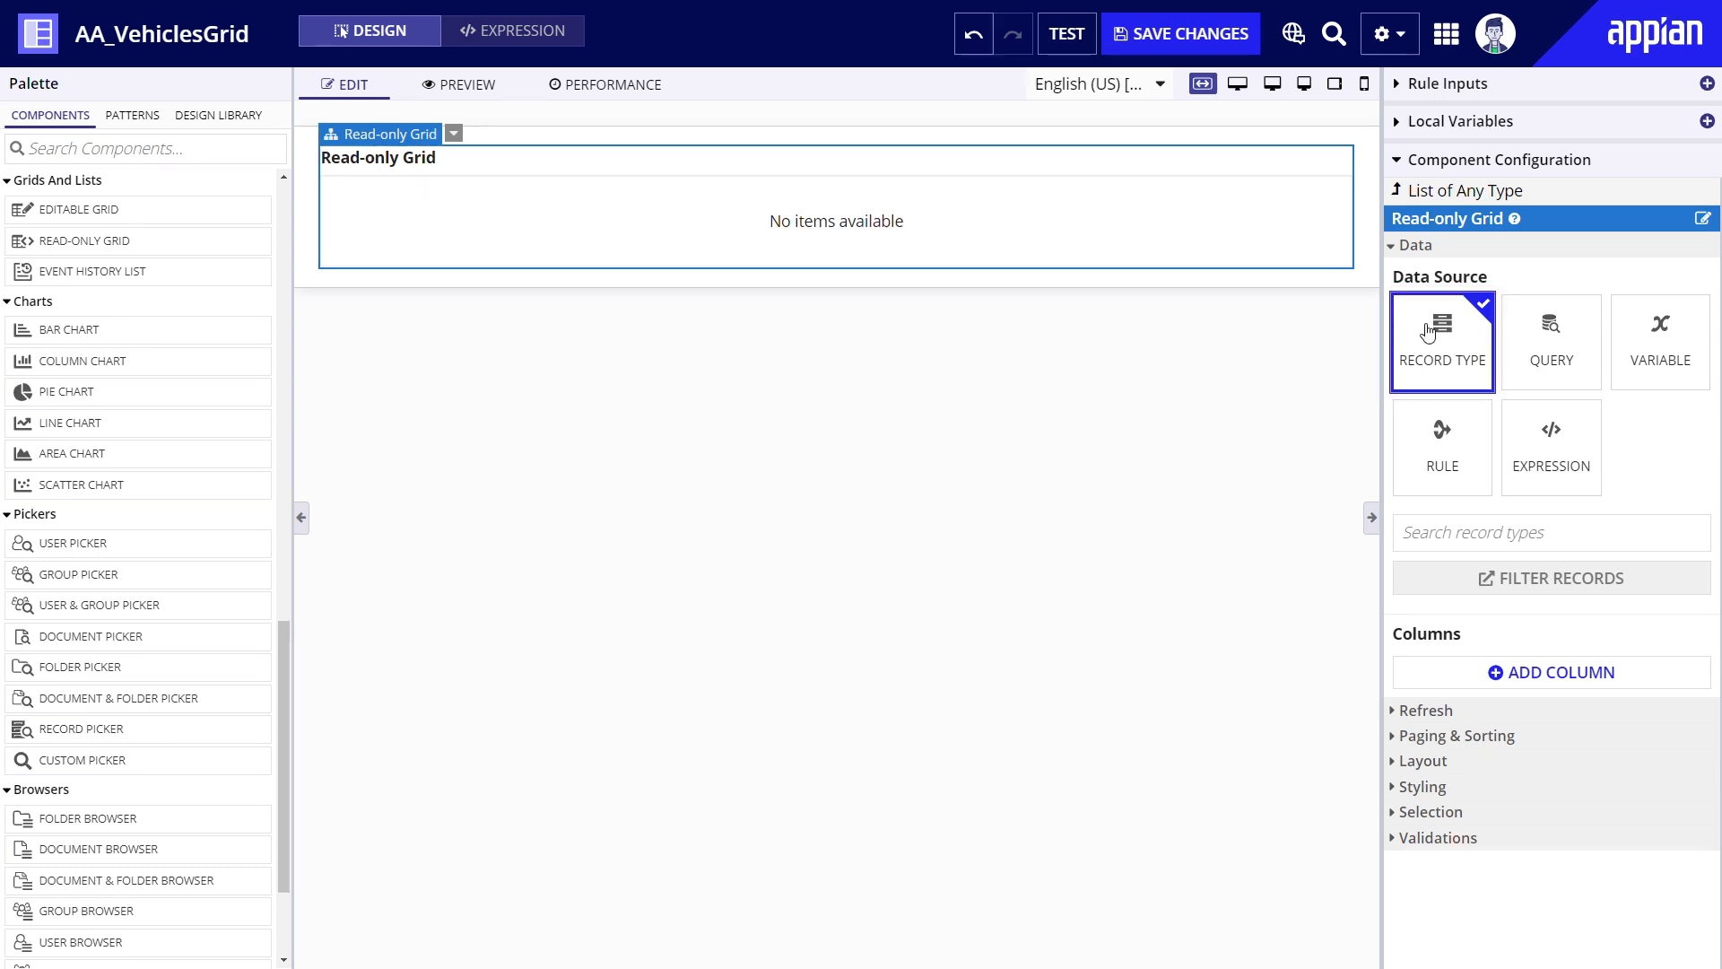
{"action": "left_click", "coordinate": [1489, 533]}
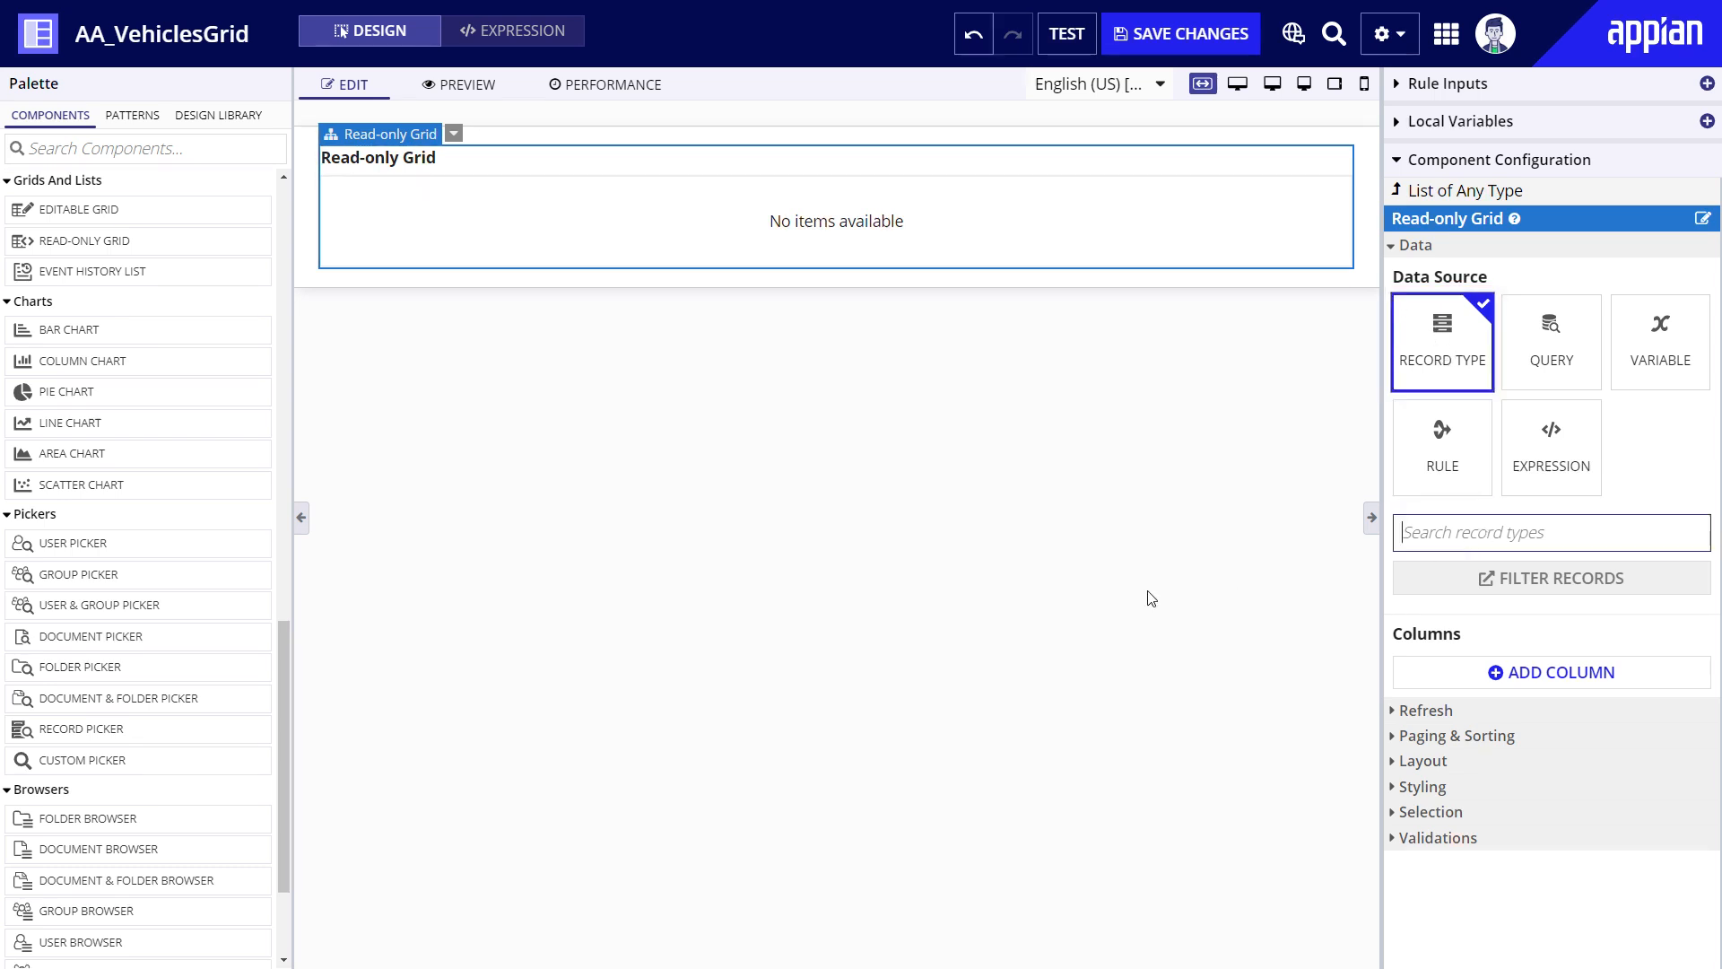
{"action": "type", "text": "aa vehi"}
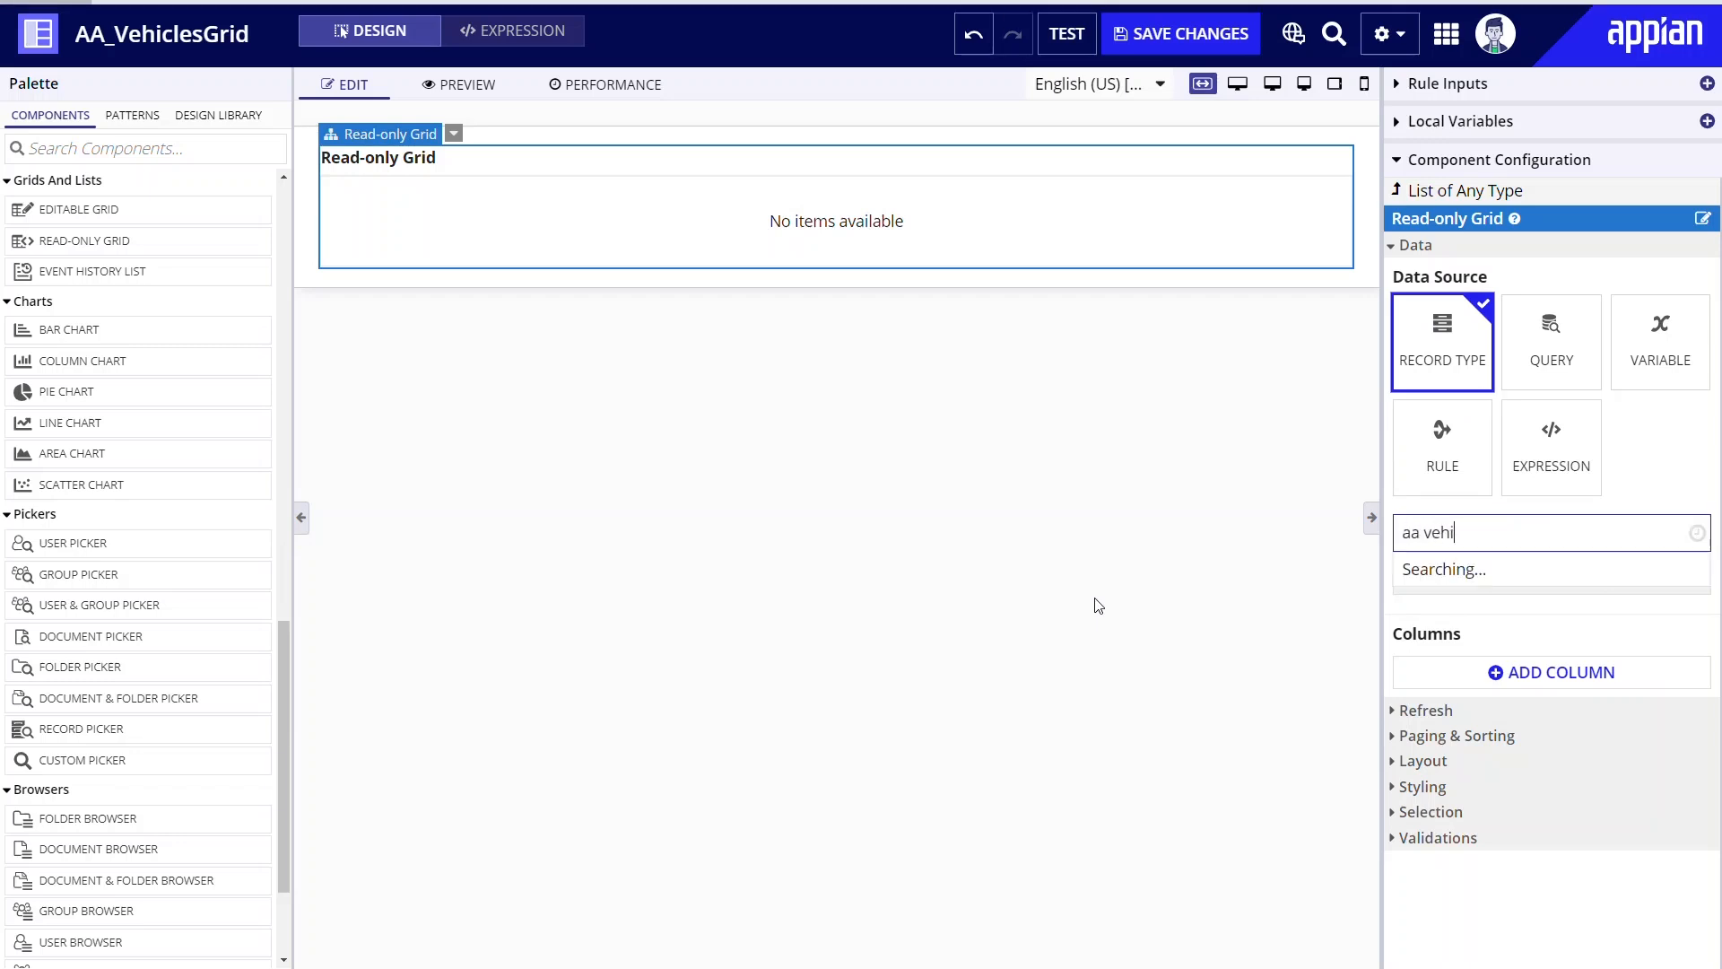
{"action": "type", "text": "cle"}
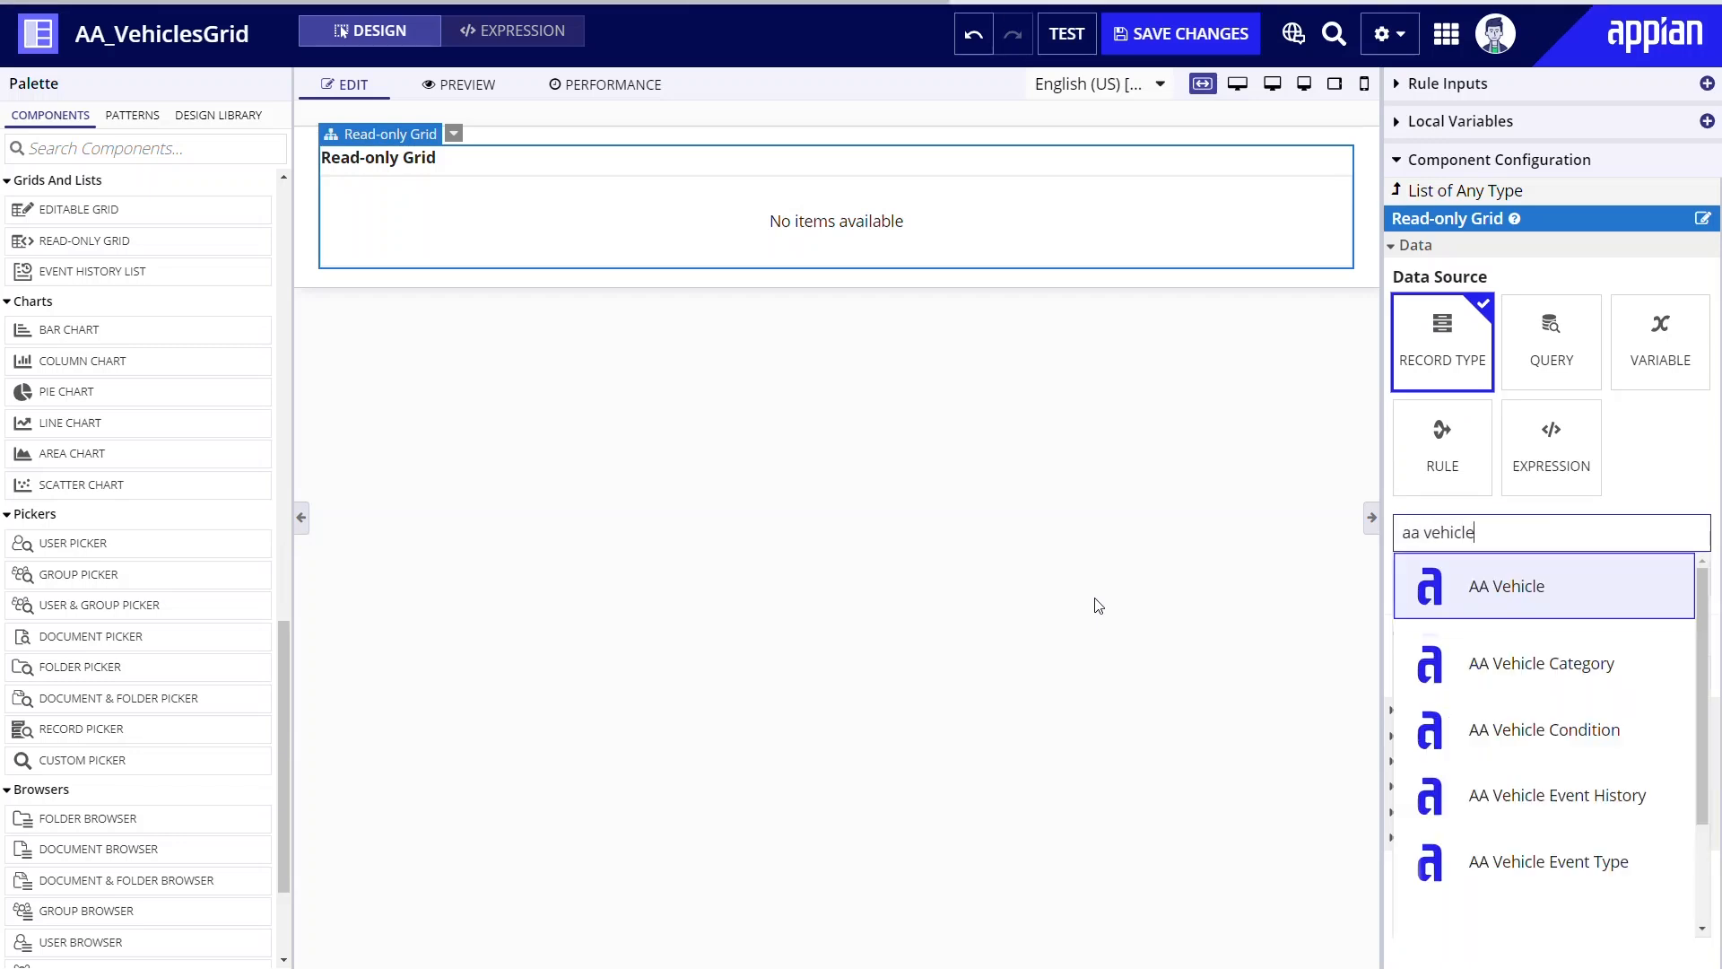
{"action": "left_click", "coordinate": [1439, 600]}
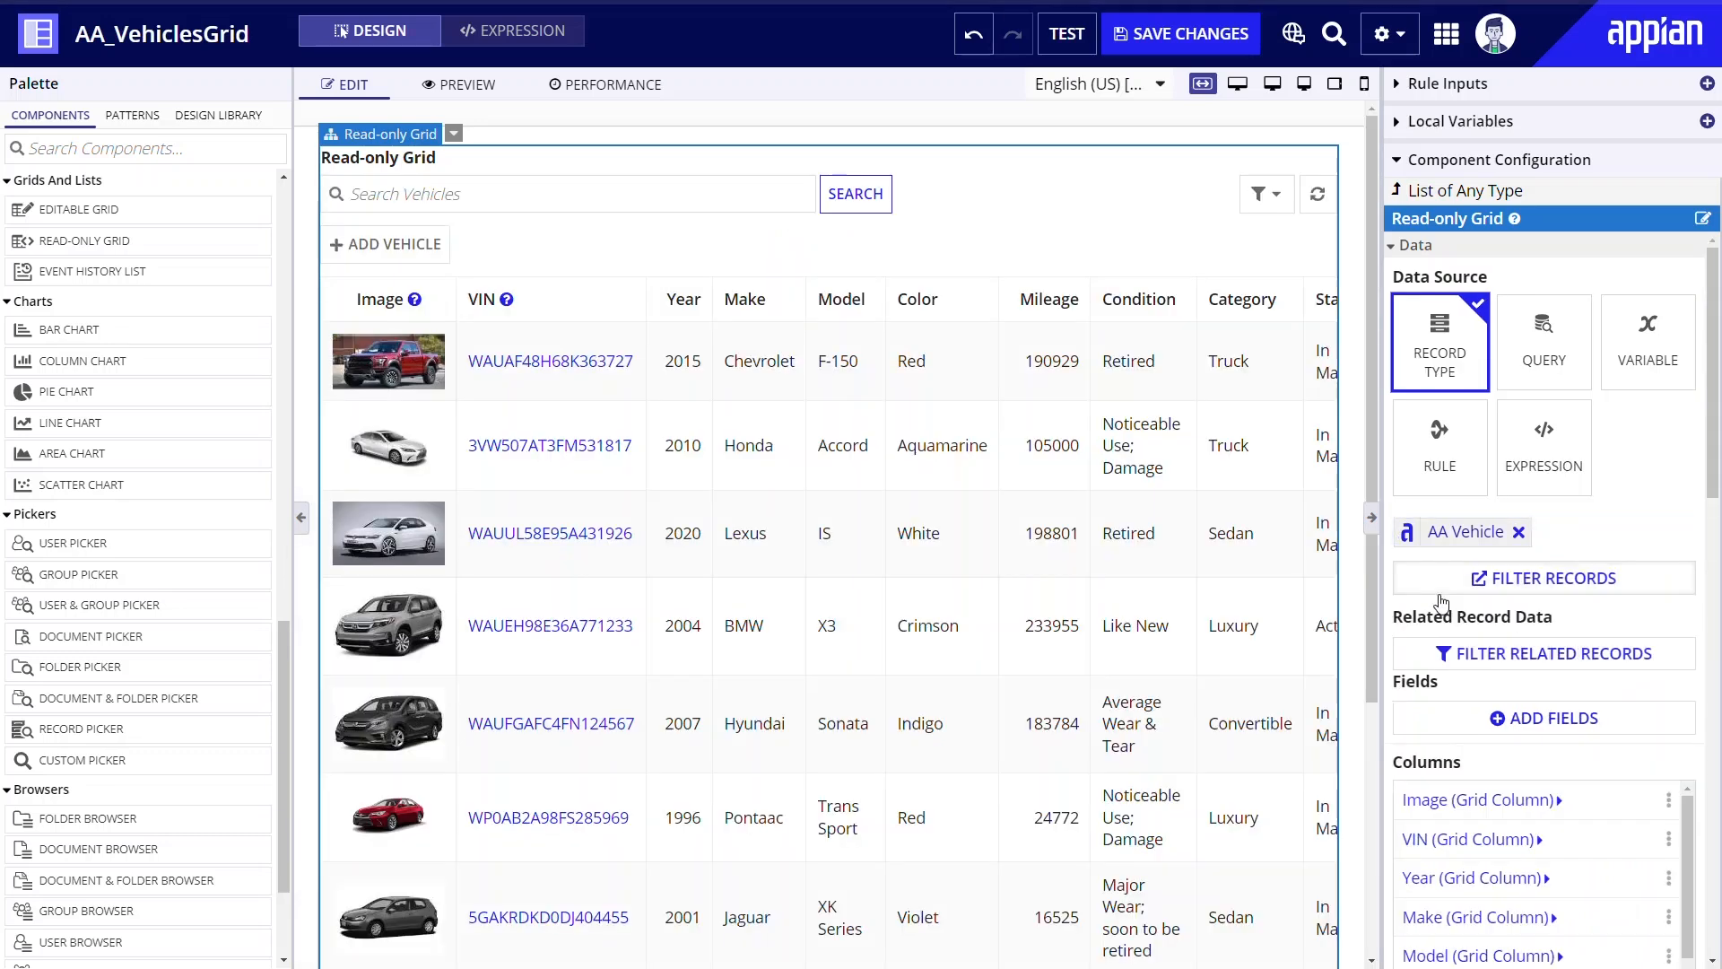
{"action": "left_click", "coordinate": [1189, 40]}
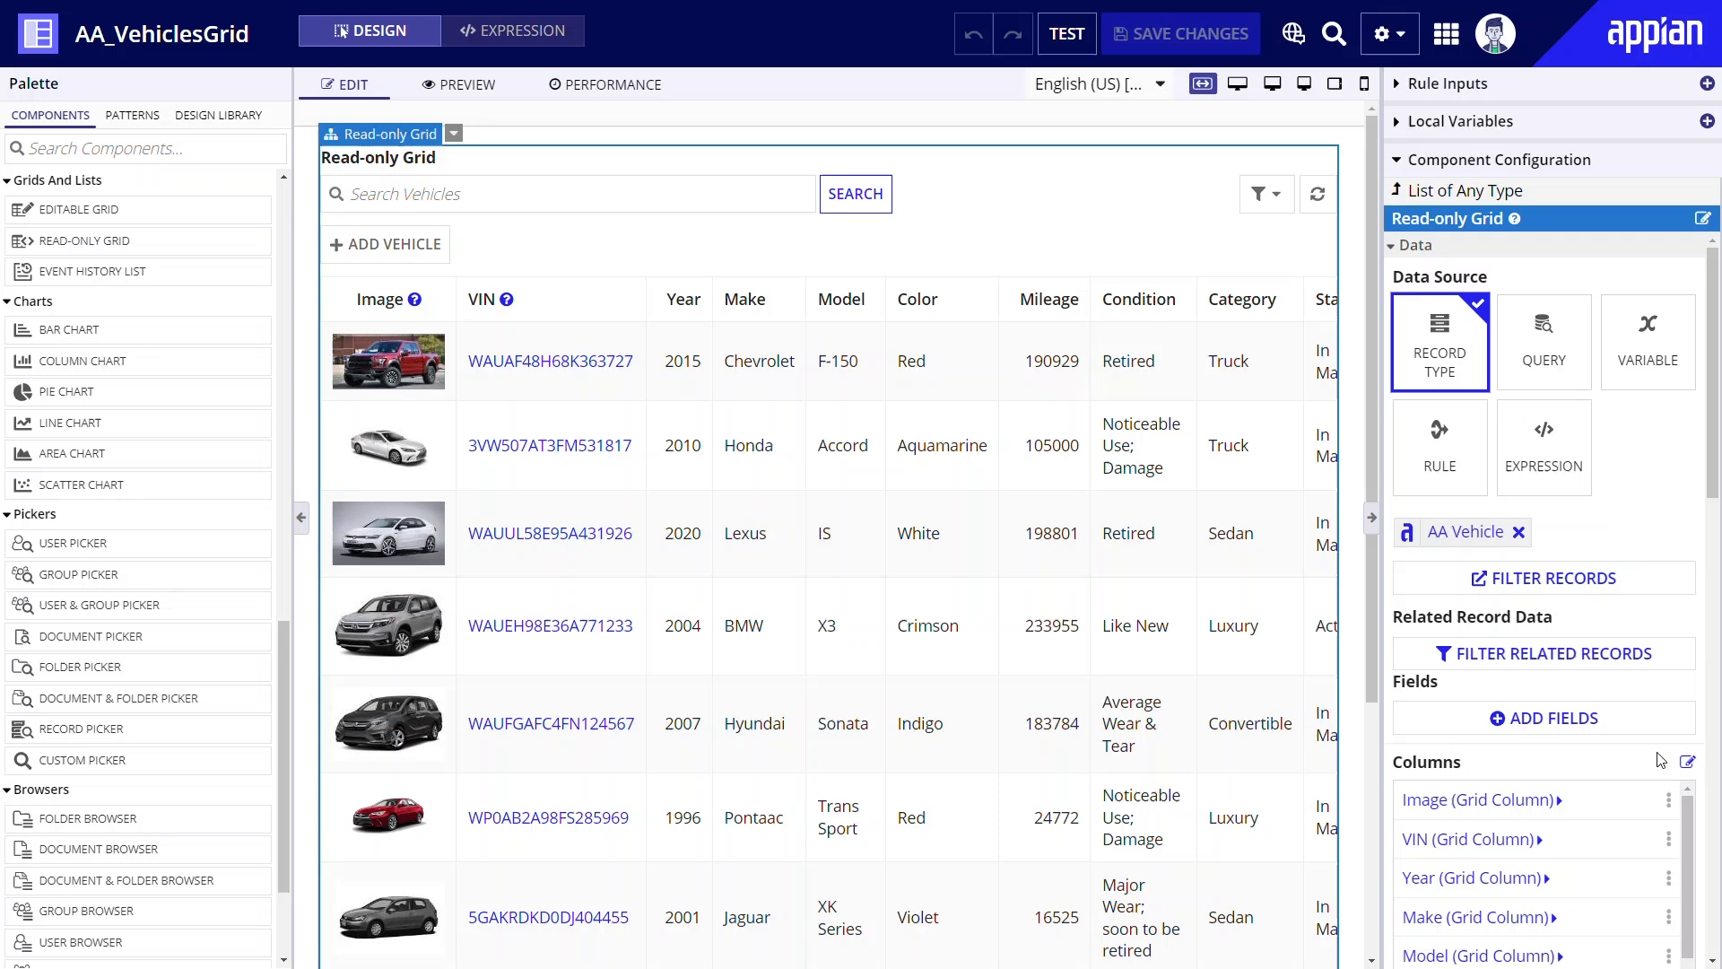
Step: Delete the Image, Color, Condition, Category and Status columns from the vehicle grid
{"action": "mouse_move", "coordinate": [1656, 800]}
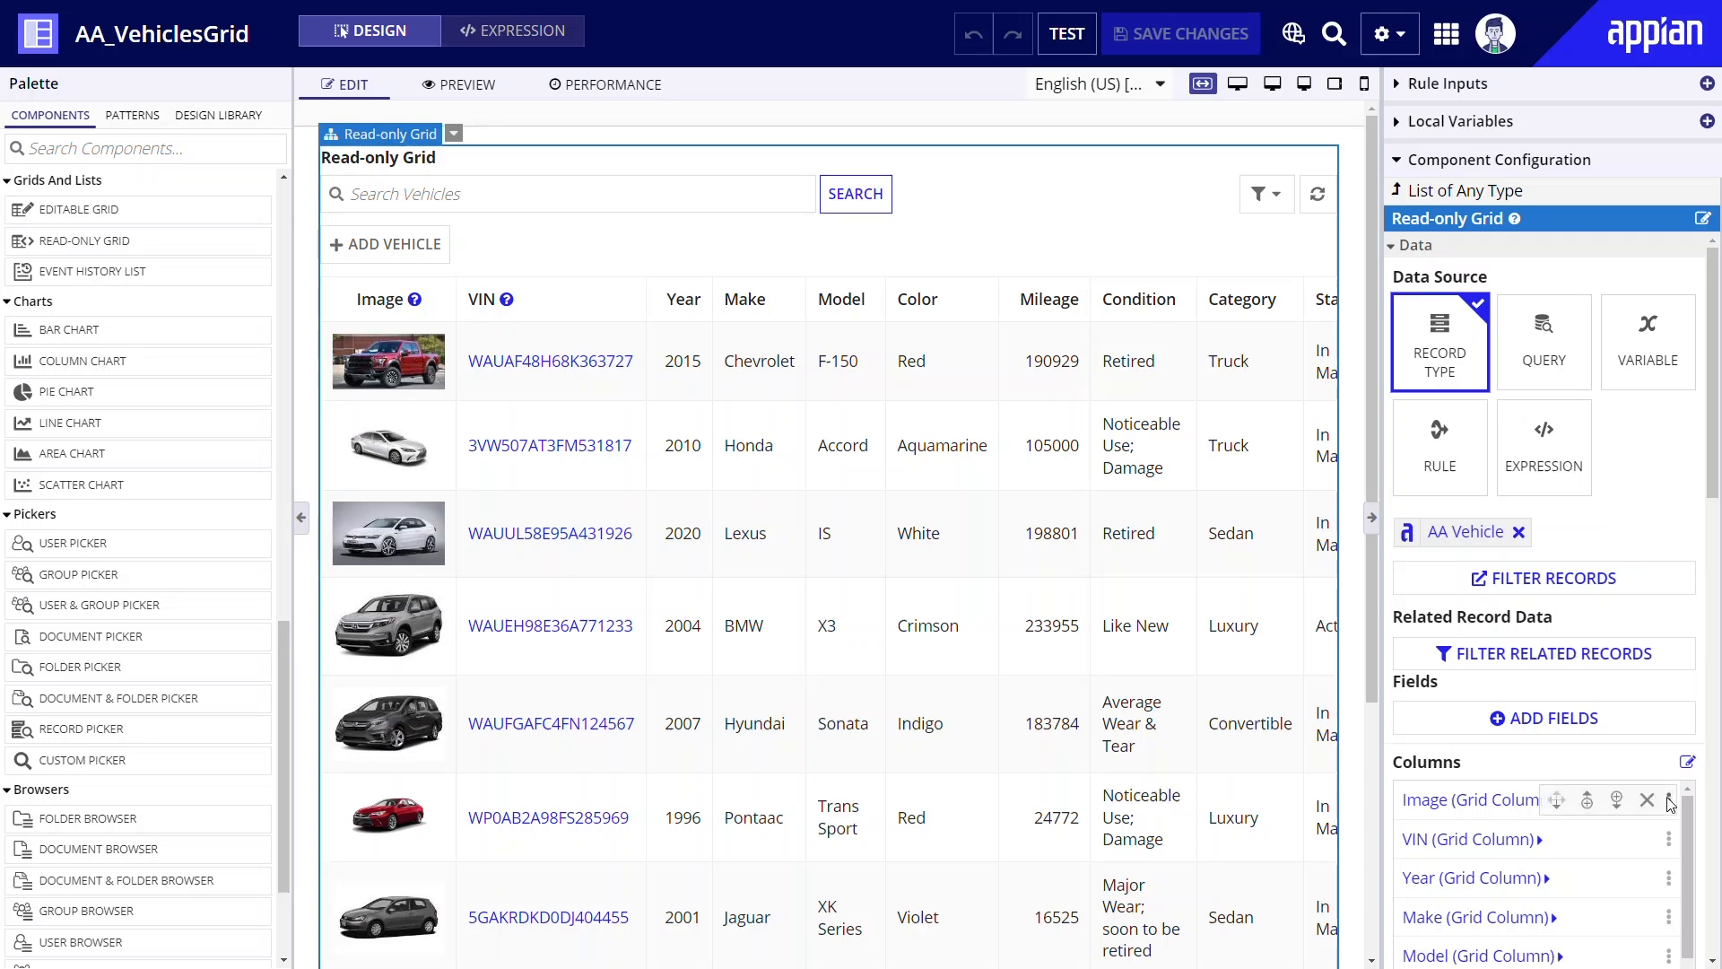
{"action": "left_click", "coordinate": [1648, 800]}
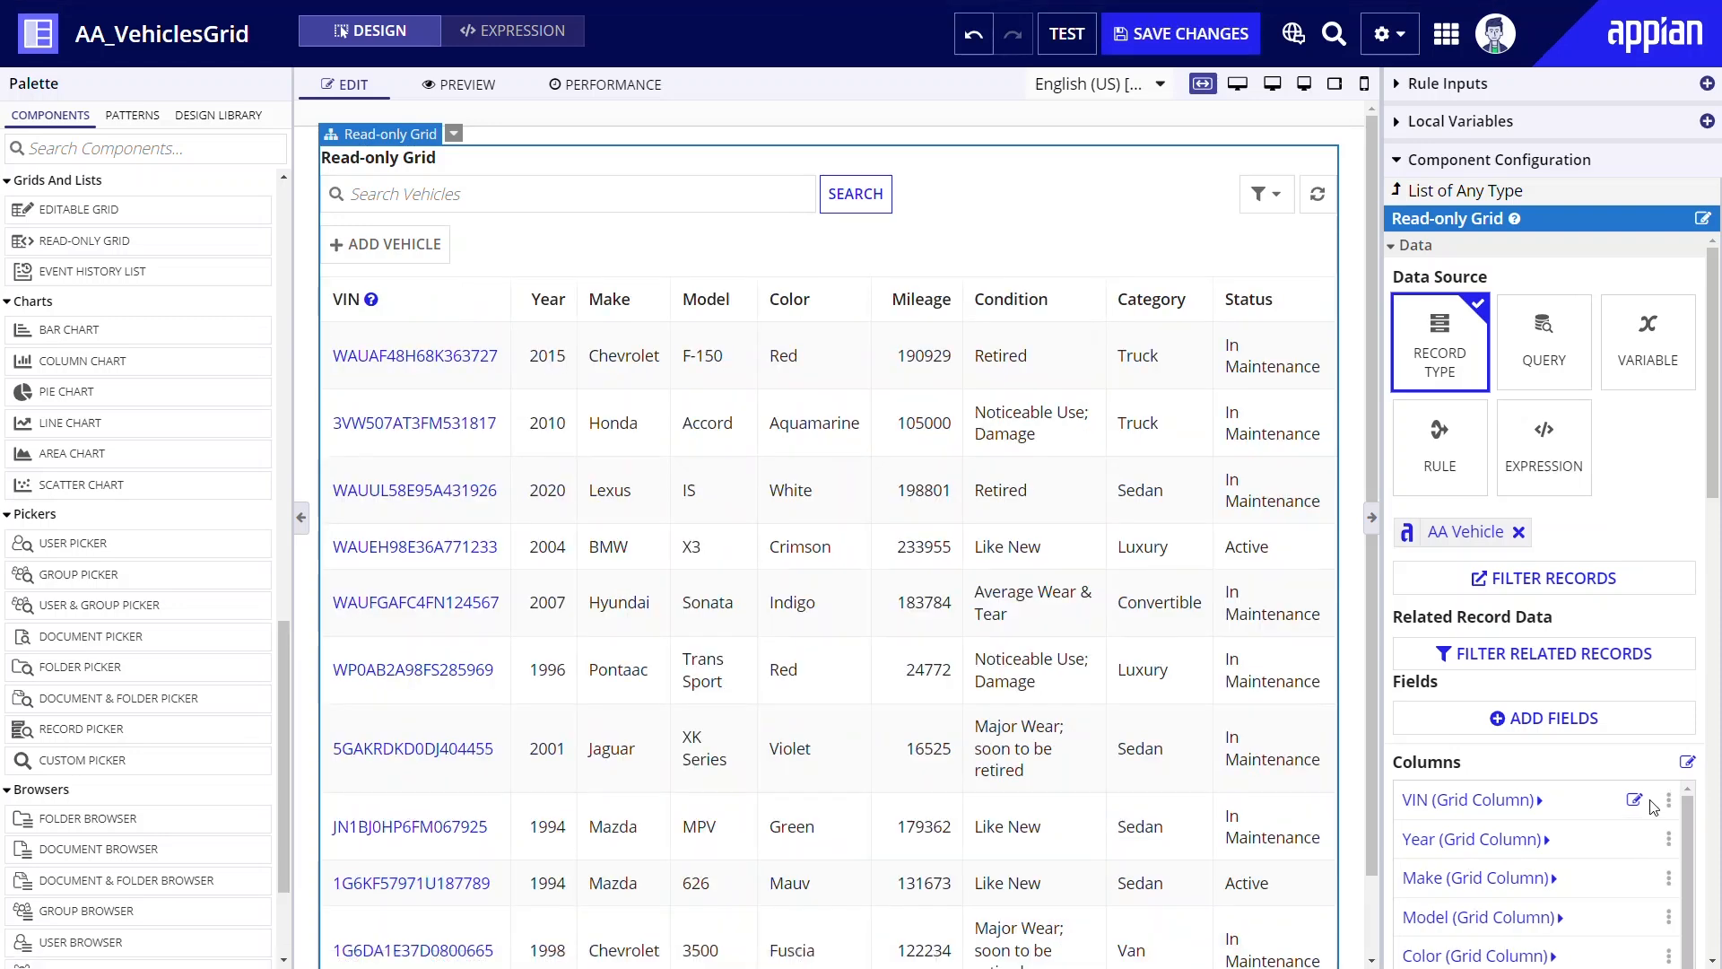
{"action": "scroll", "coordinate": [1655, 839], "scroll_direction": "down", "scroll_amount": 2}
{"action": "mouse_move", "coordinate": [1659, 865]}
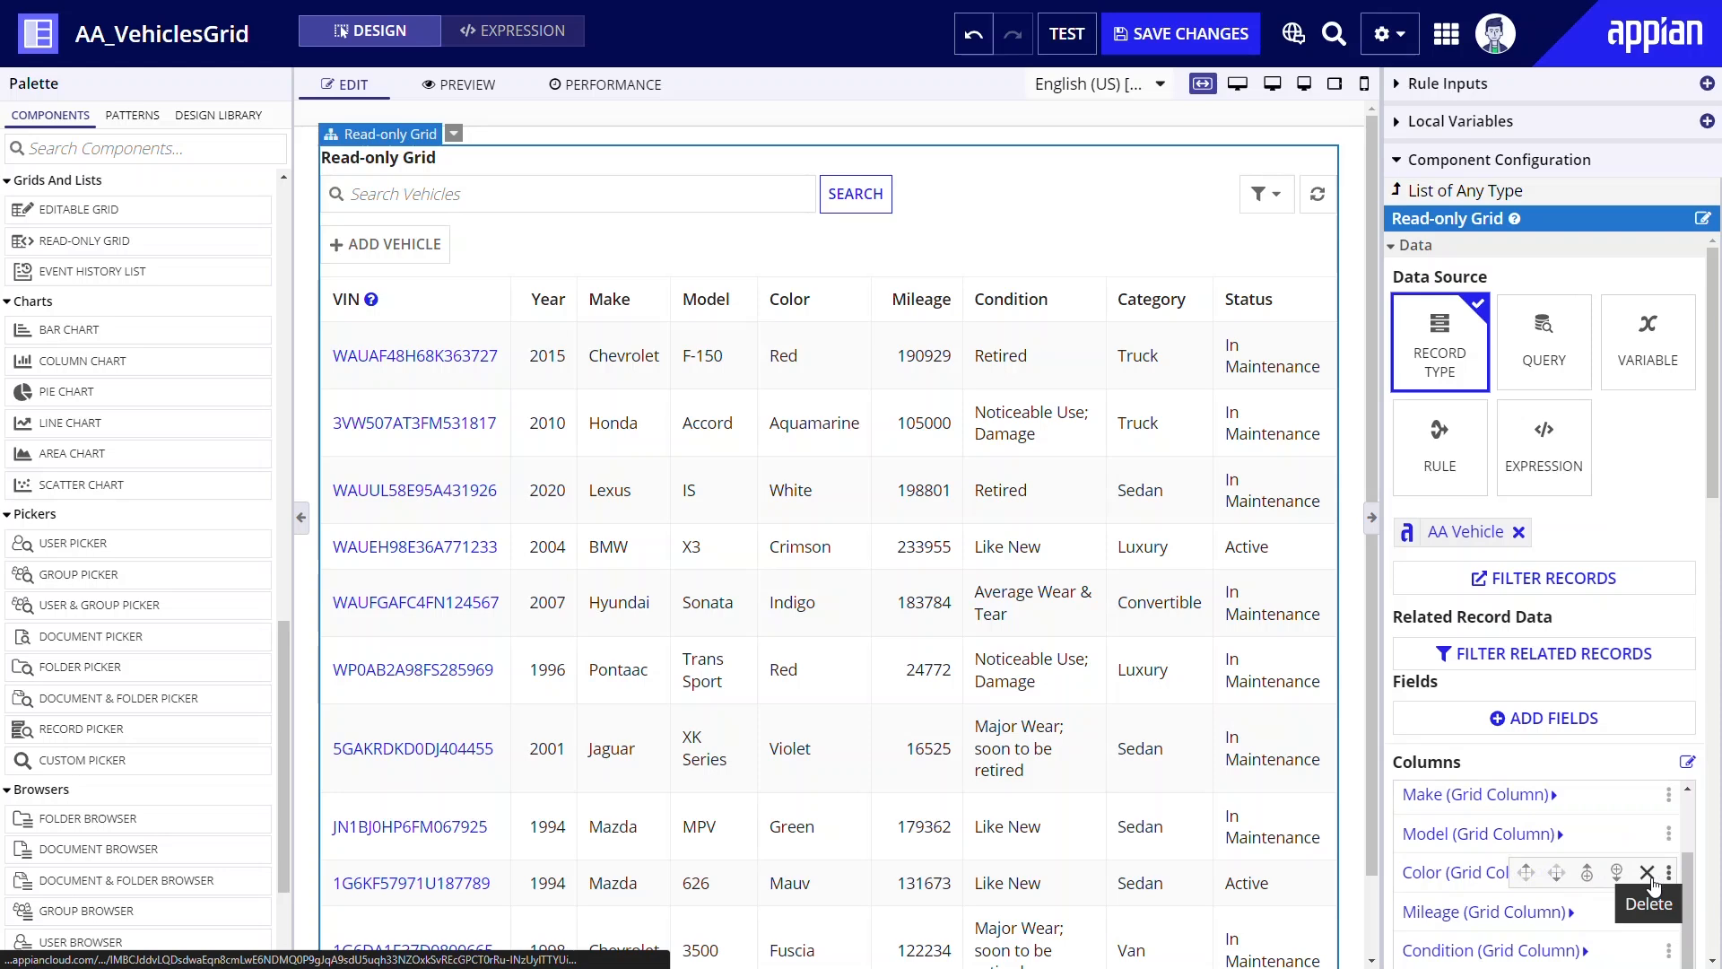
{"action": "left_click", "coordinate": [1647, 872]}
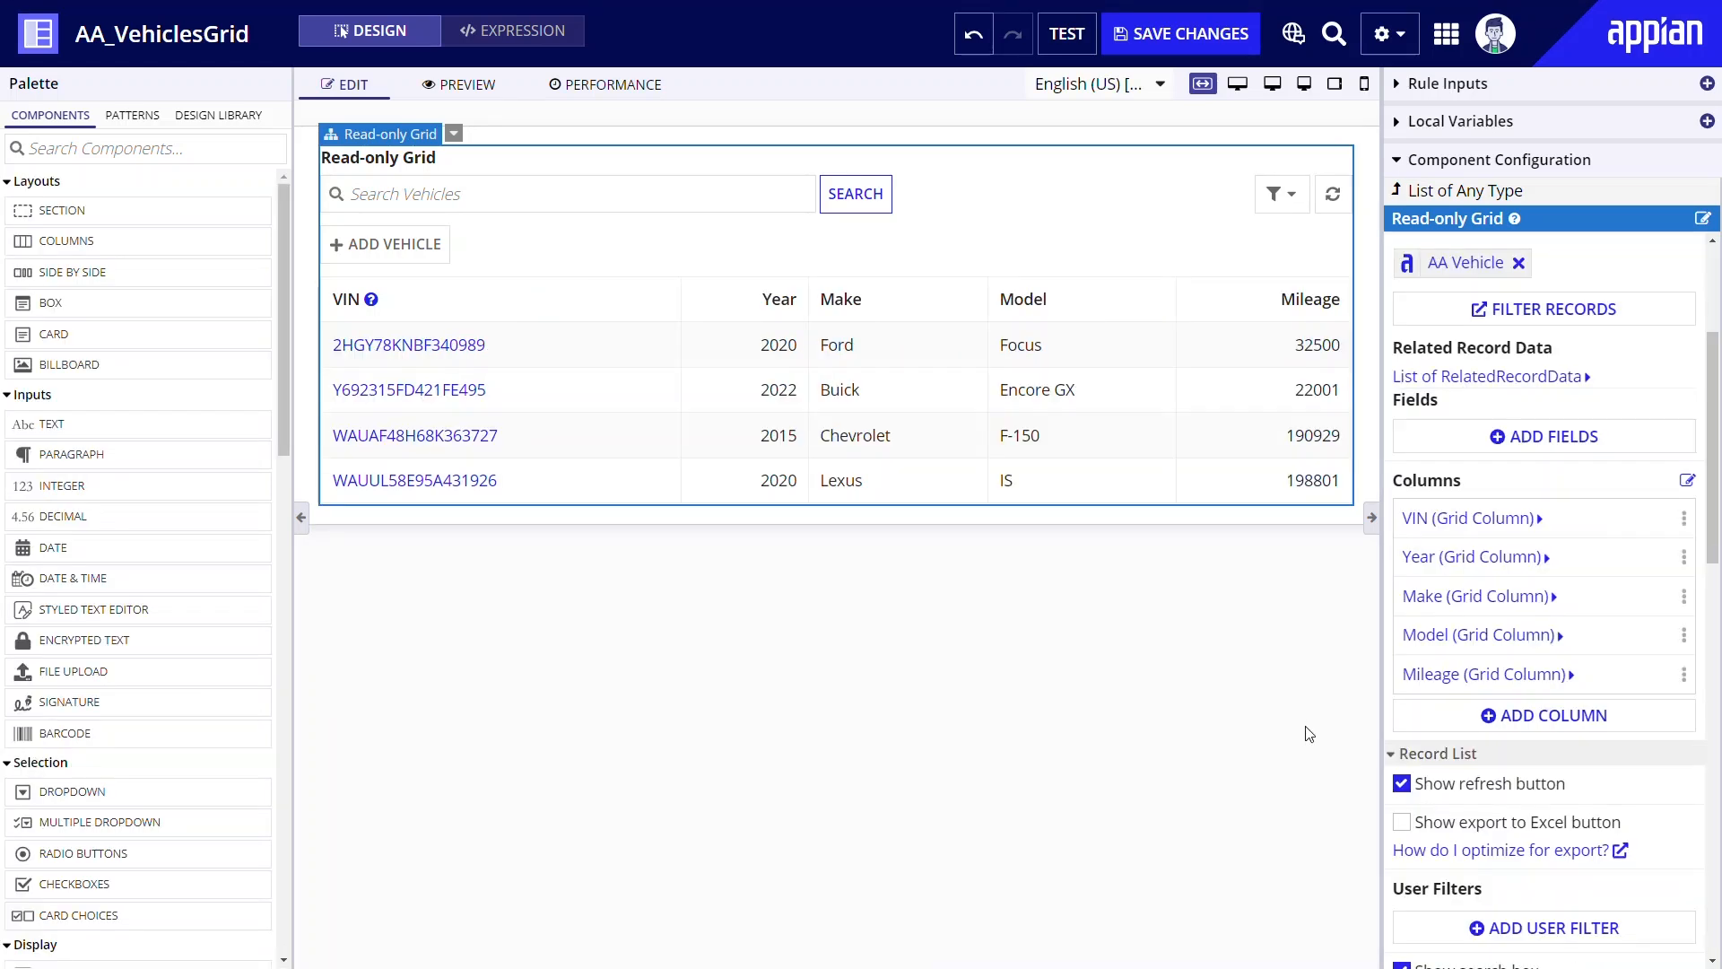
Step: Add a new column to the vehicle grid and label it "Last Maintenance Issue"
{"action": "left_click", "coordinate": [1572, 715]}
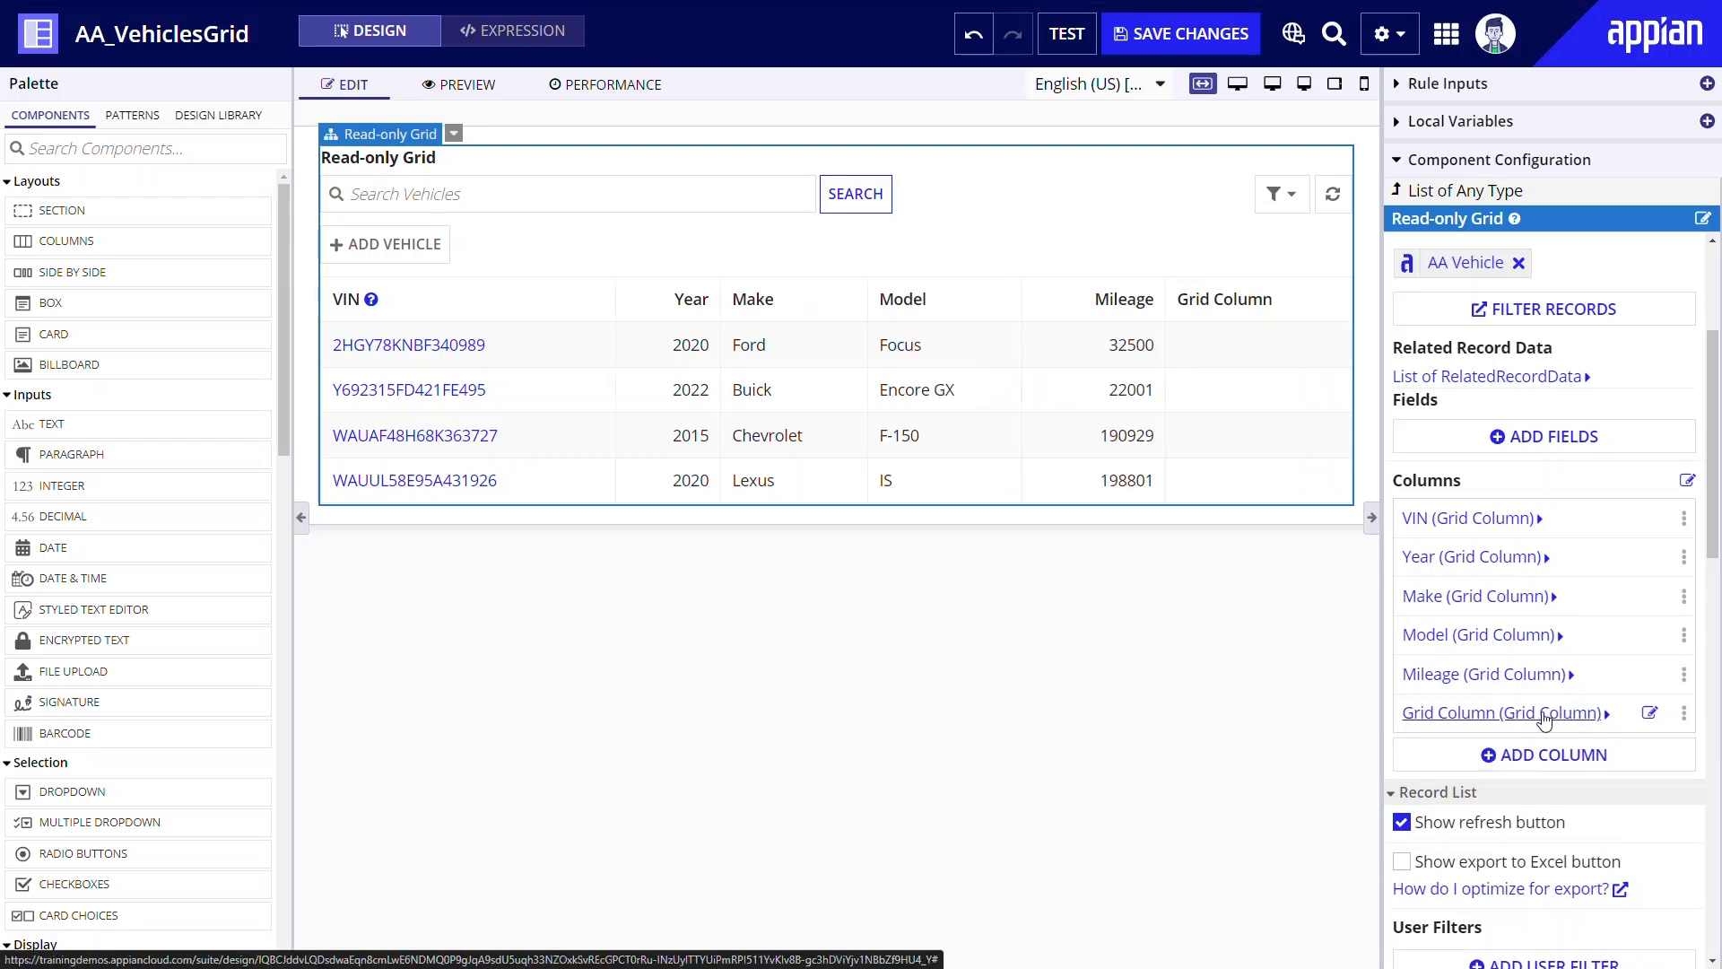
{"action": "left_click", "coordinate": [1543, 714]}
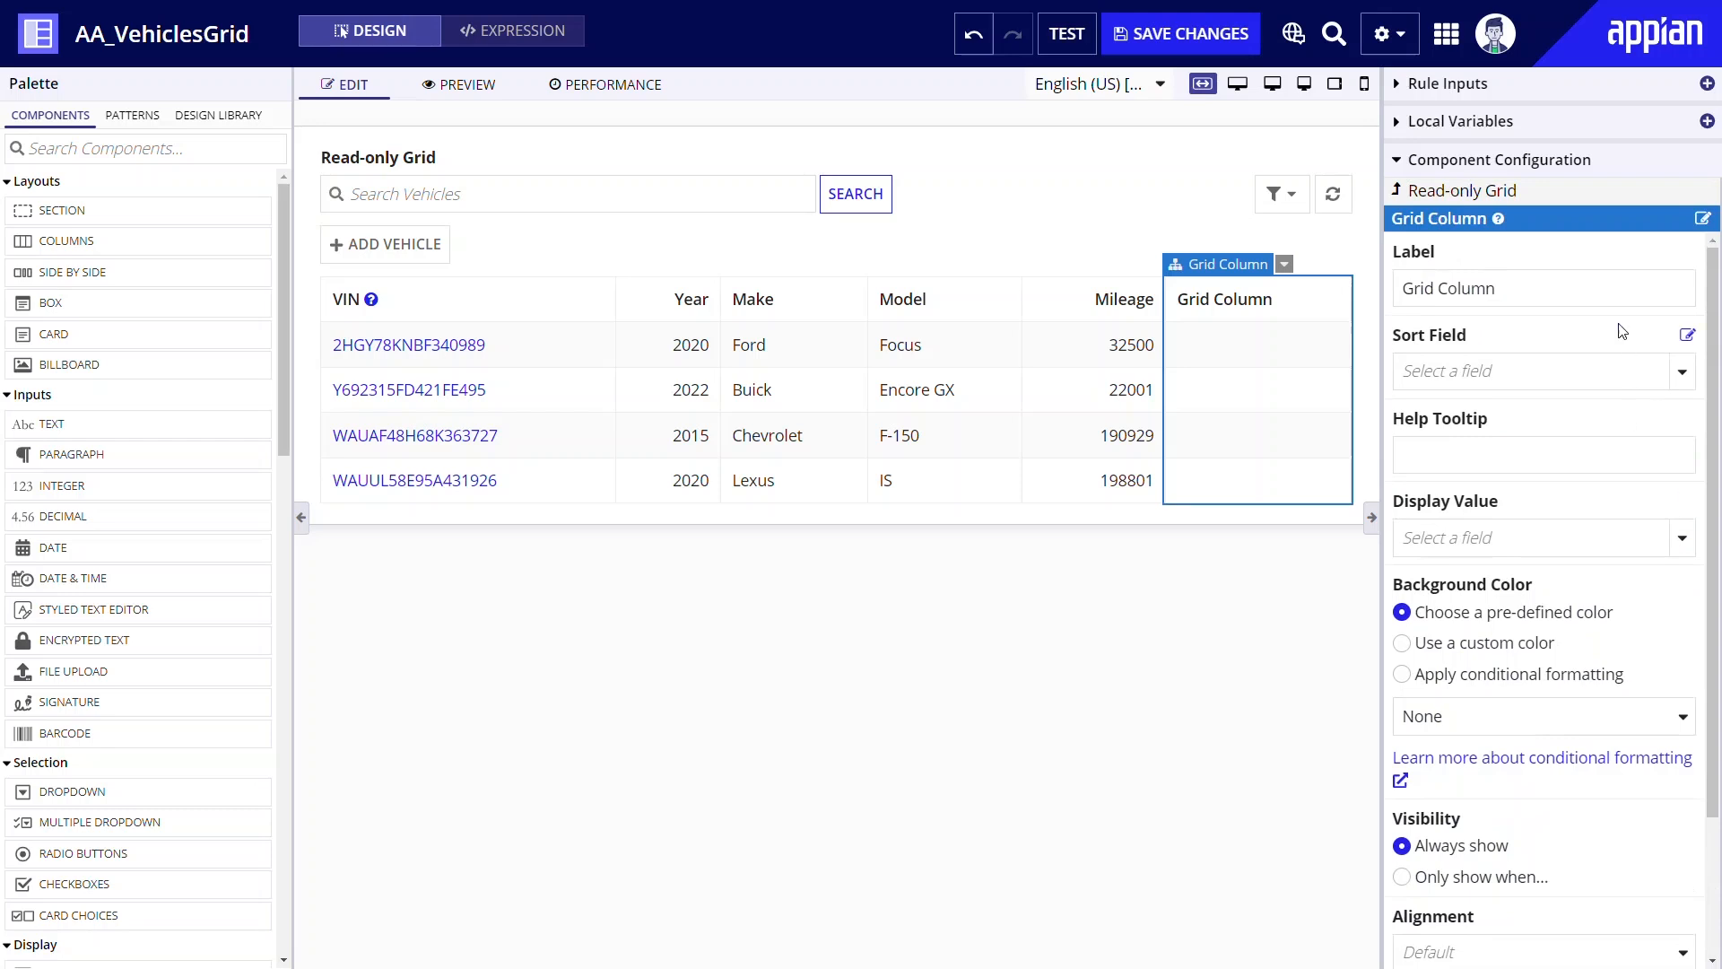
{"action": "triple_click", "coordinate": [1654, 288]}
{"action": "type", "text": "L"}
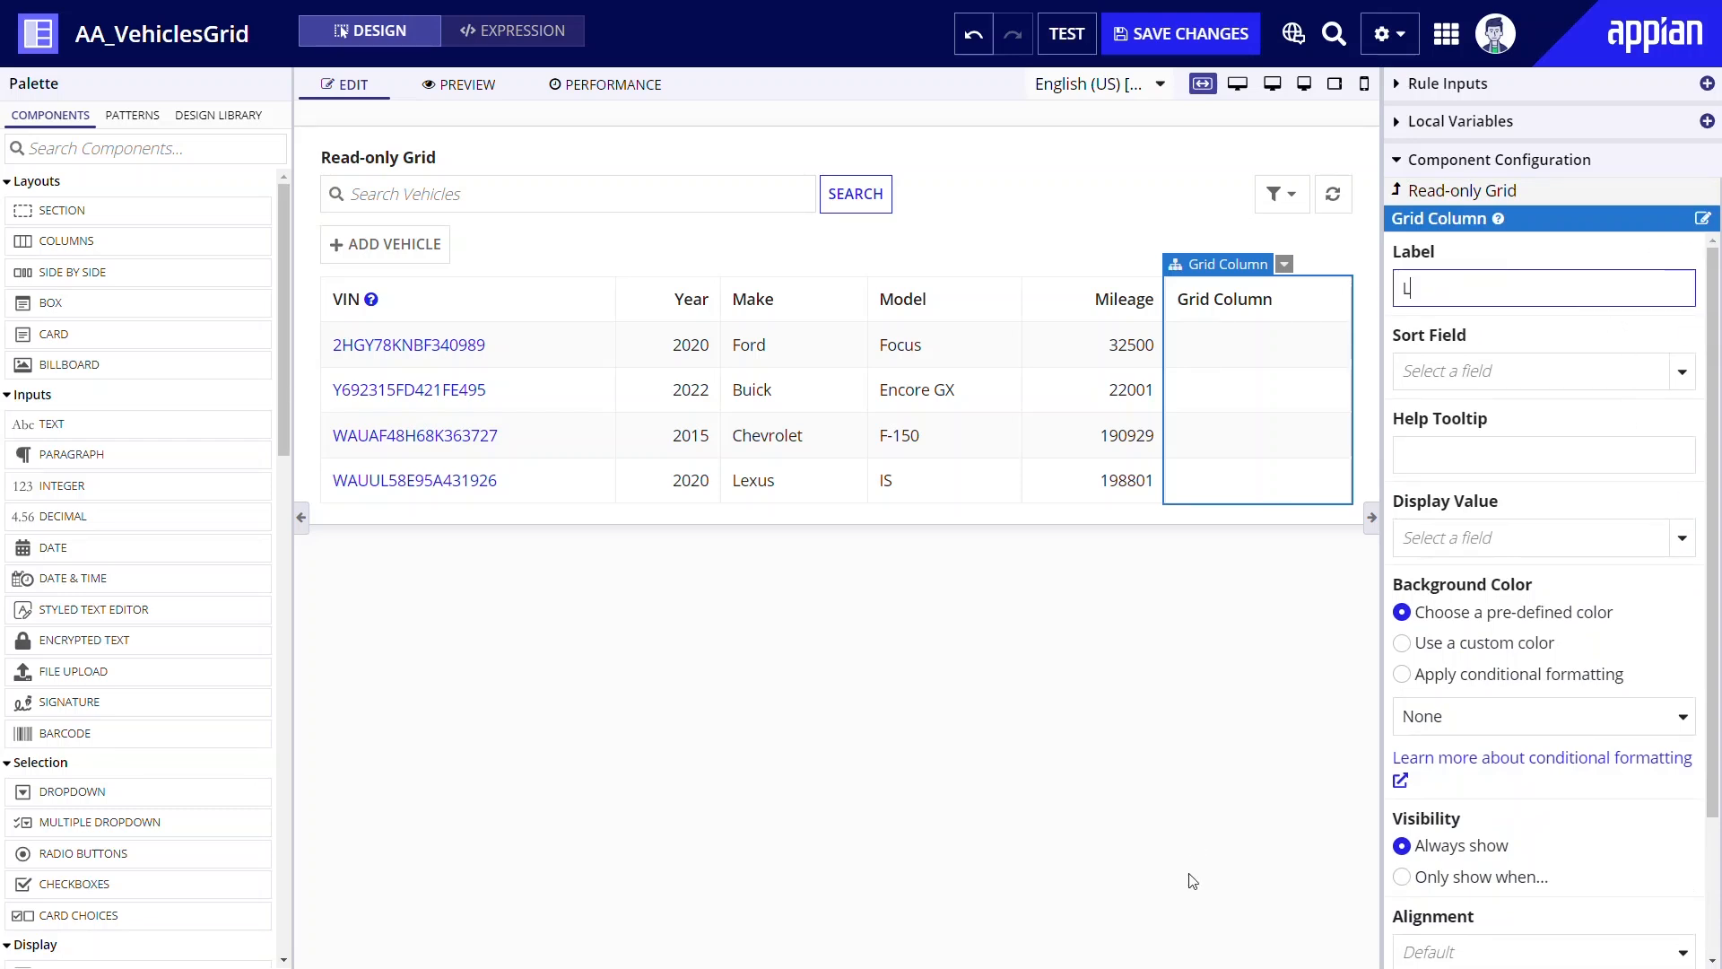
{"action": "type", "text": "ast Maint"}
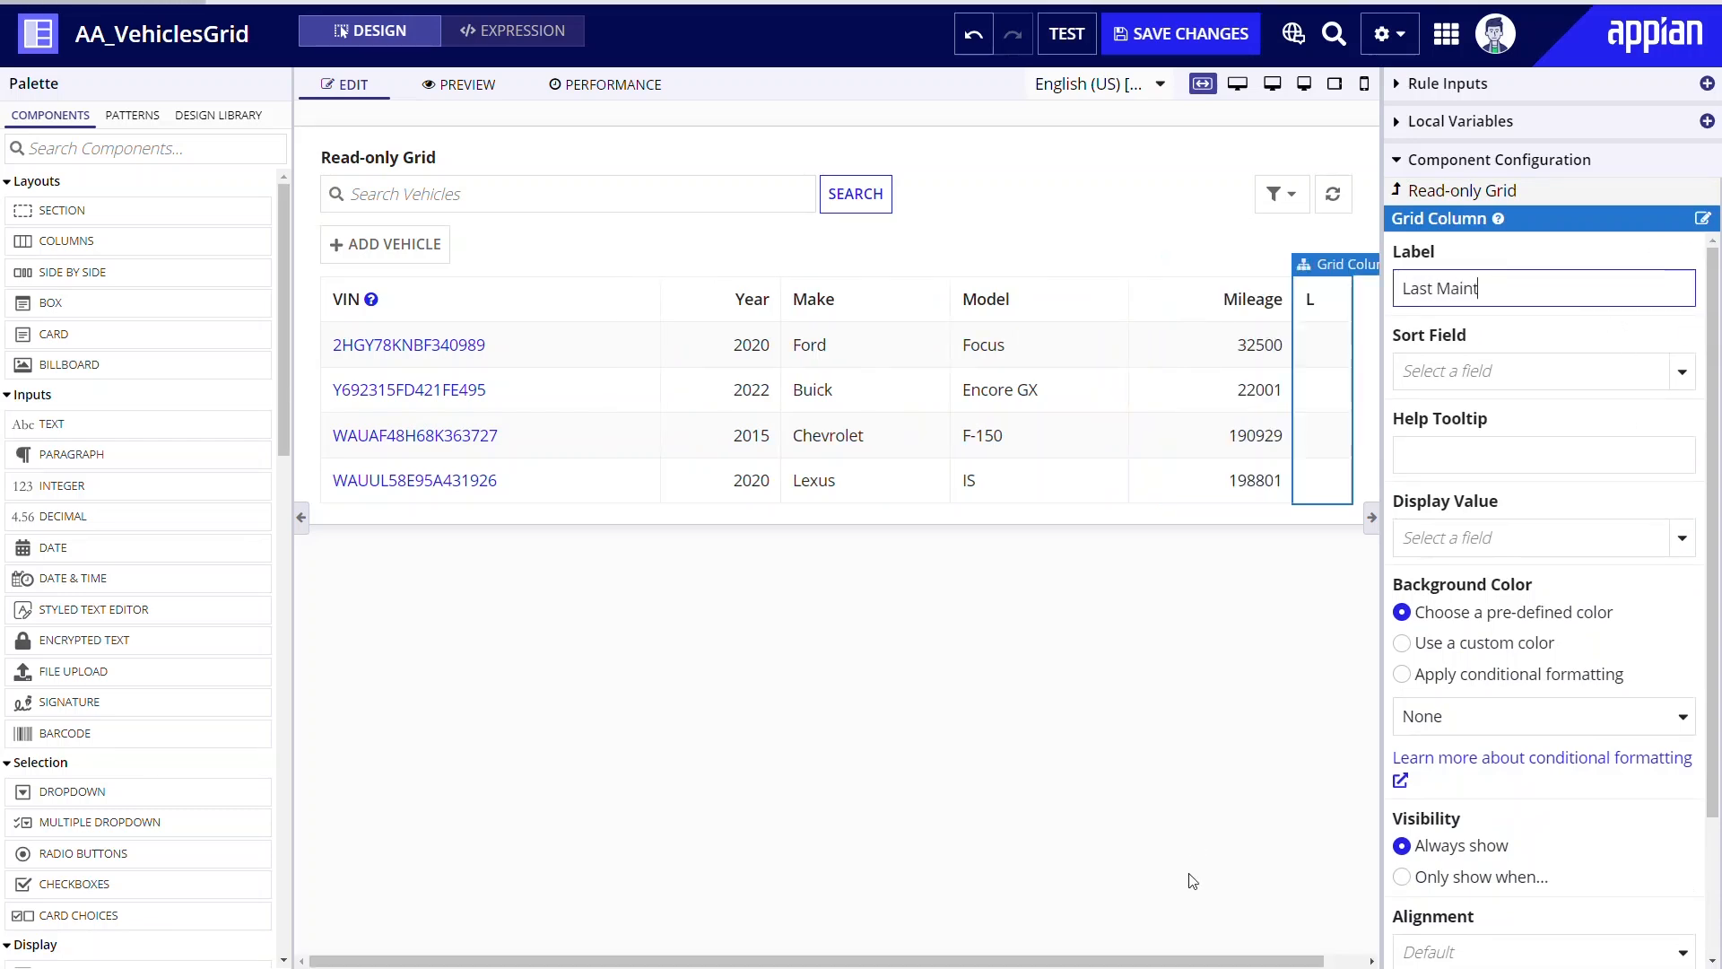
{"action": "type", "text": "enance Issue"}
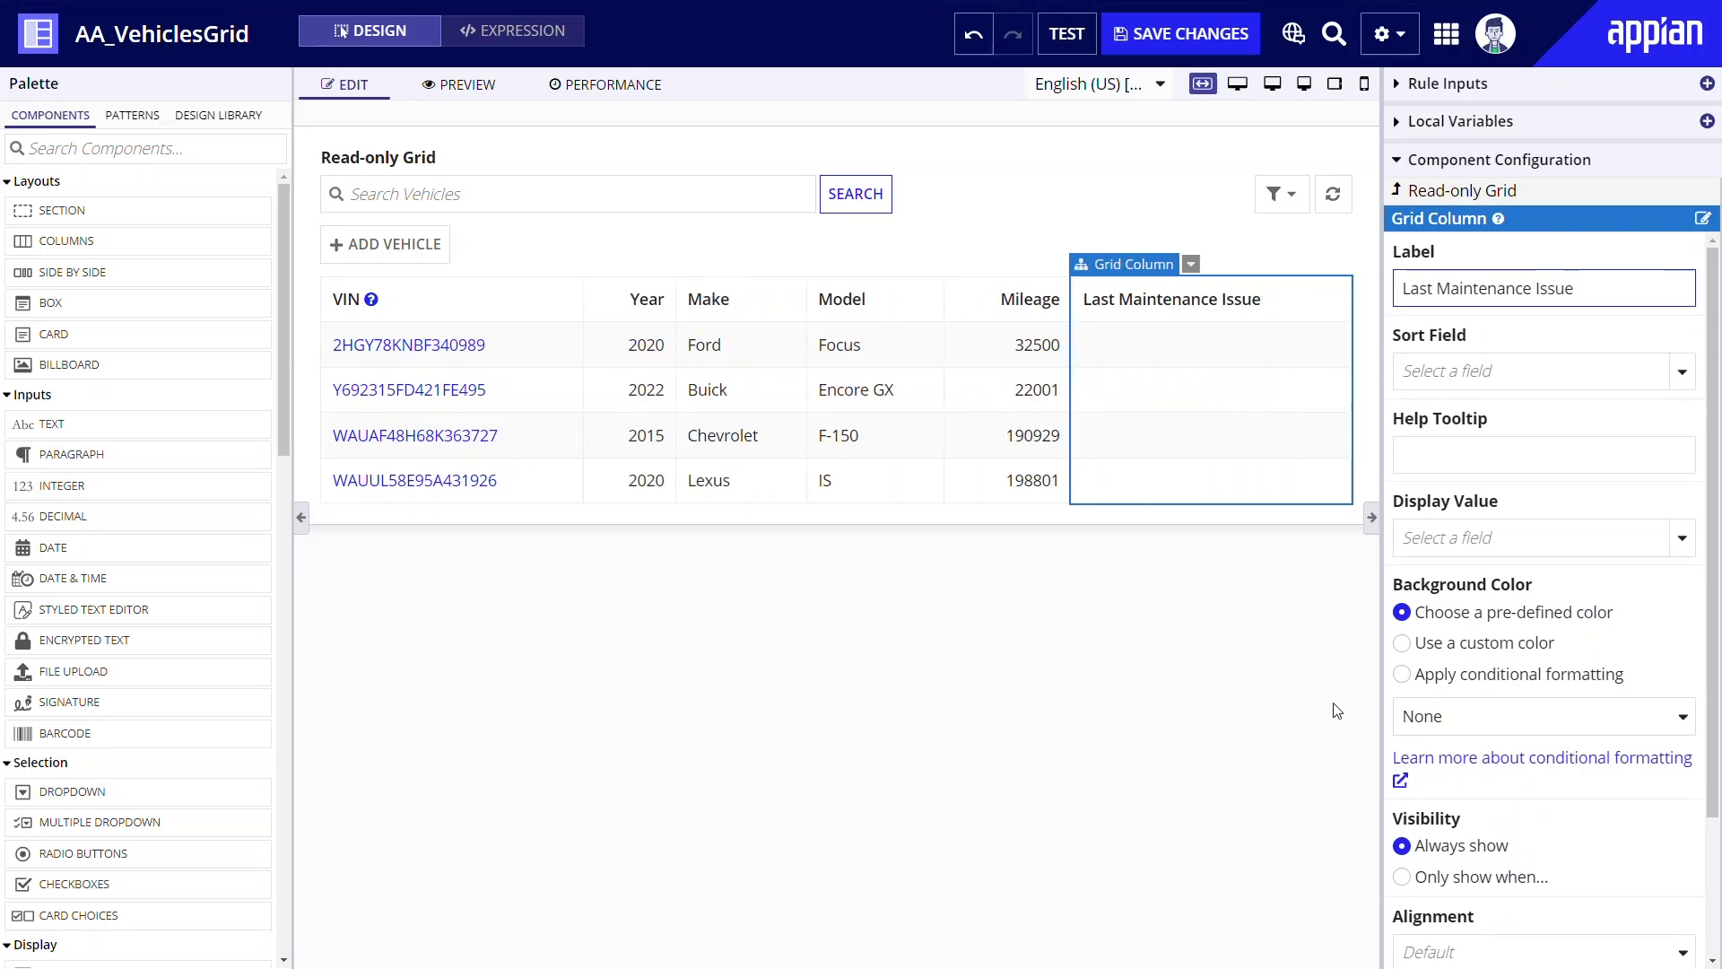
Step: Set the Last Maintenance Issue column's display value to the issue field of the related aaMaintenance record
{"action": "left_click", "coordinate": [1677, 543]}
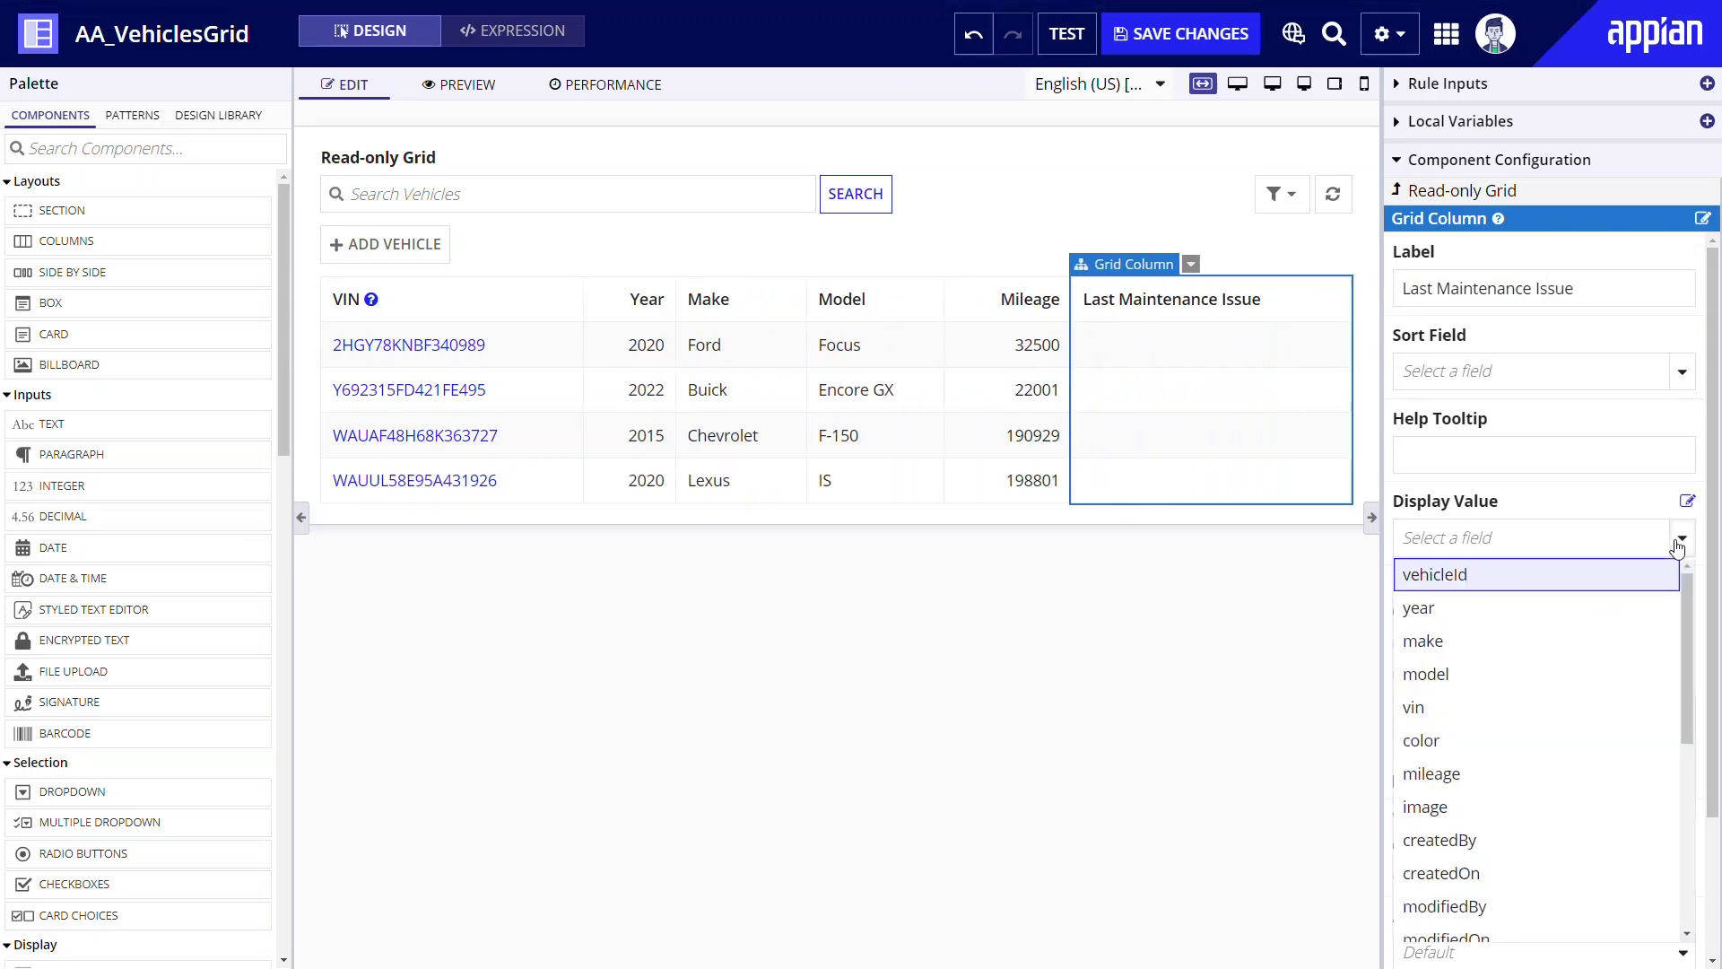
{"action": "scroll", "coordinate": [1626, 619], "scroll_direction": "down", "scroll_amount": 5}
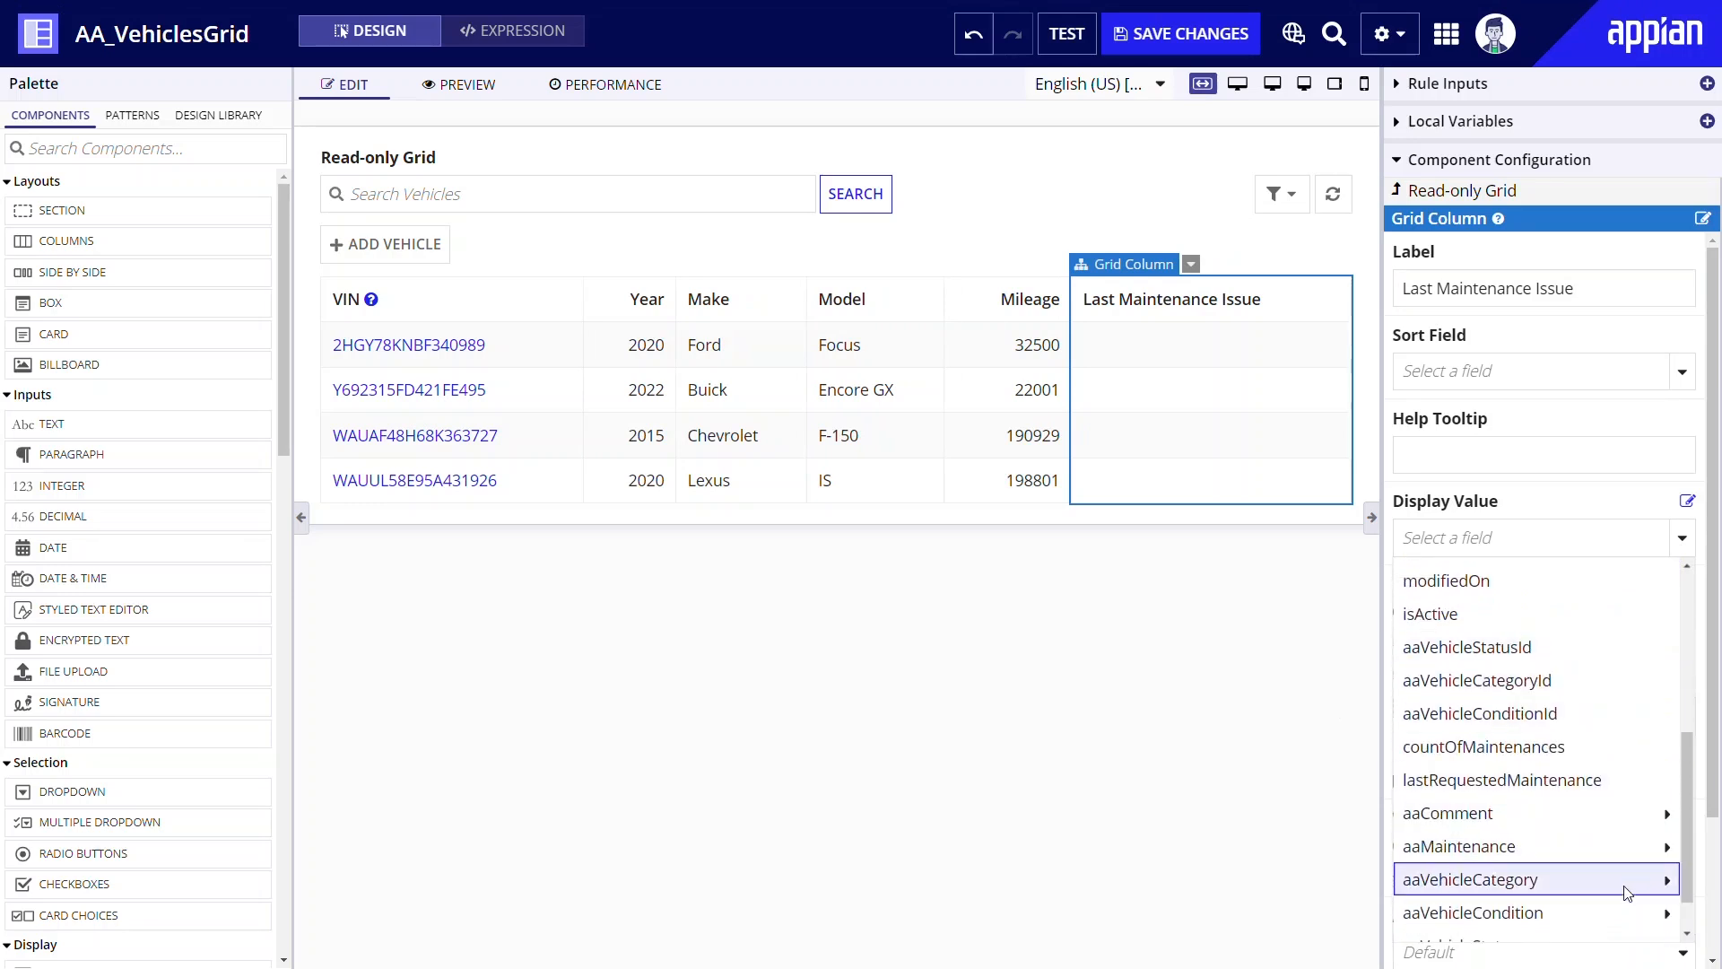
{"action": "mouse_move", "coordinate": [1615, 858]}
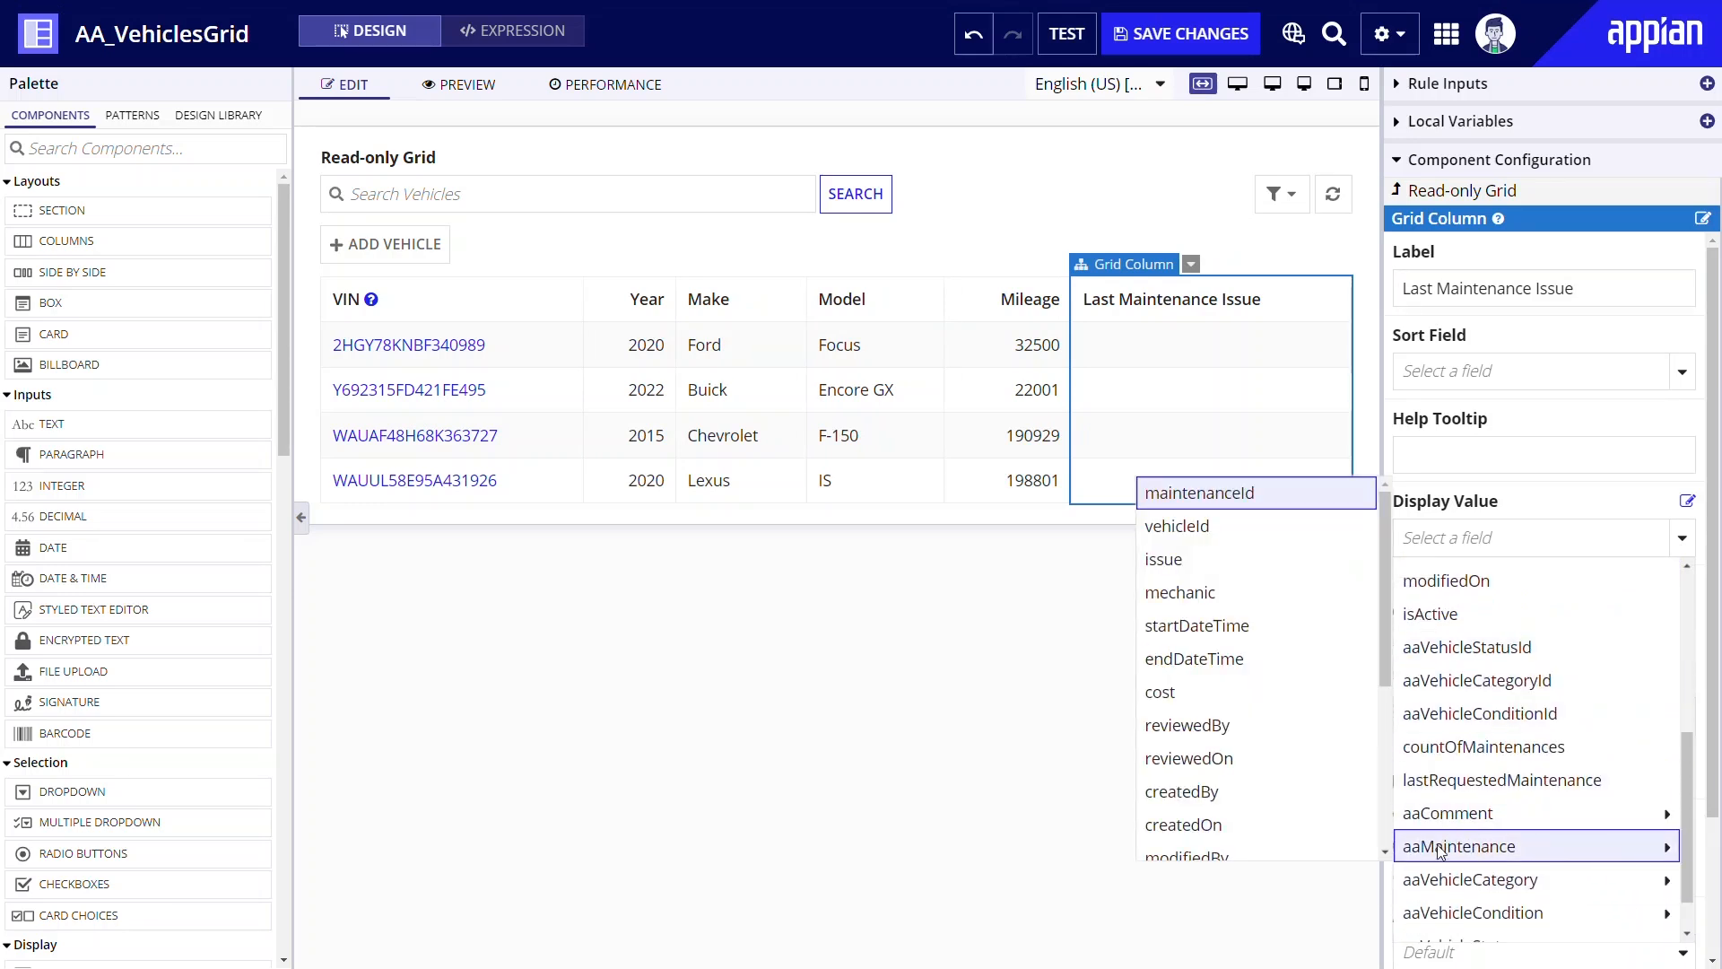
{"action": "left_click", "coordinate": [1258, 568]}
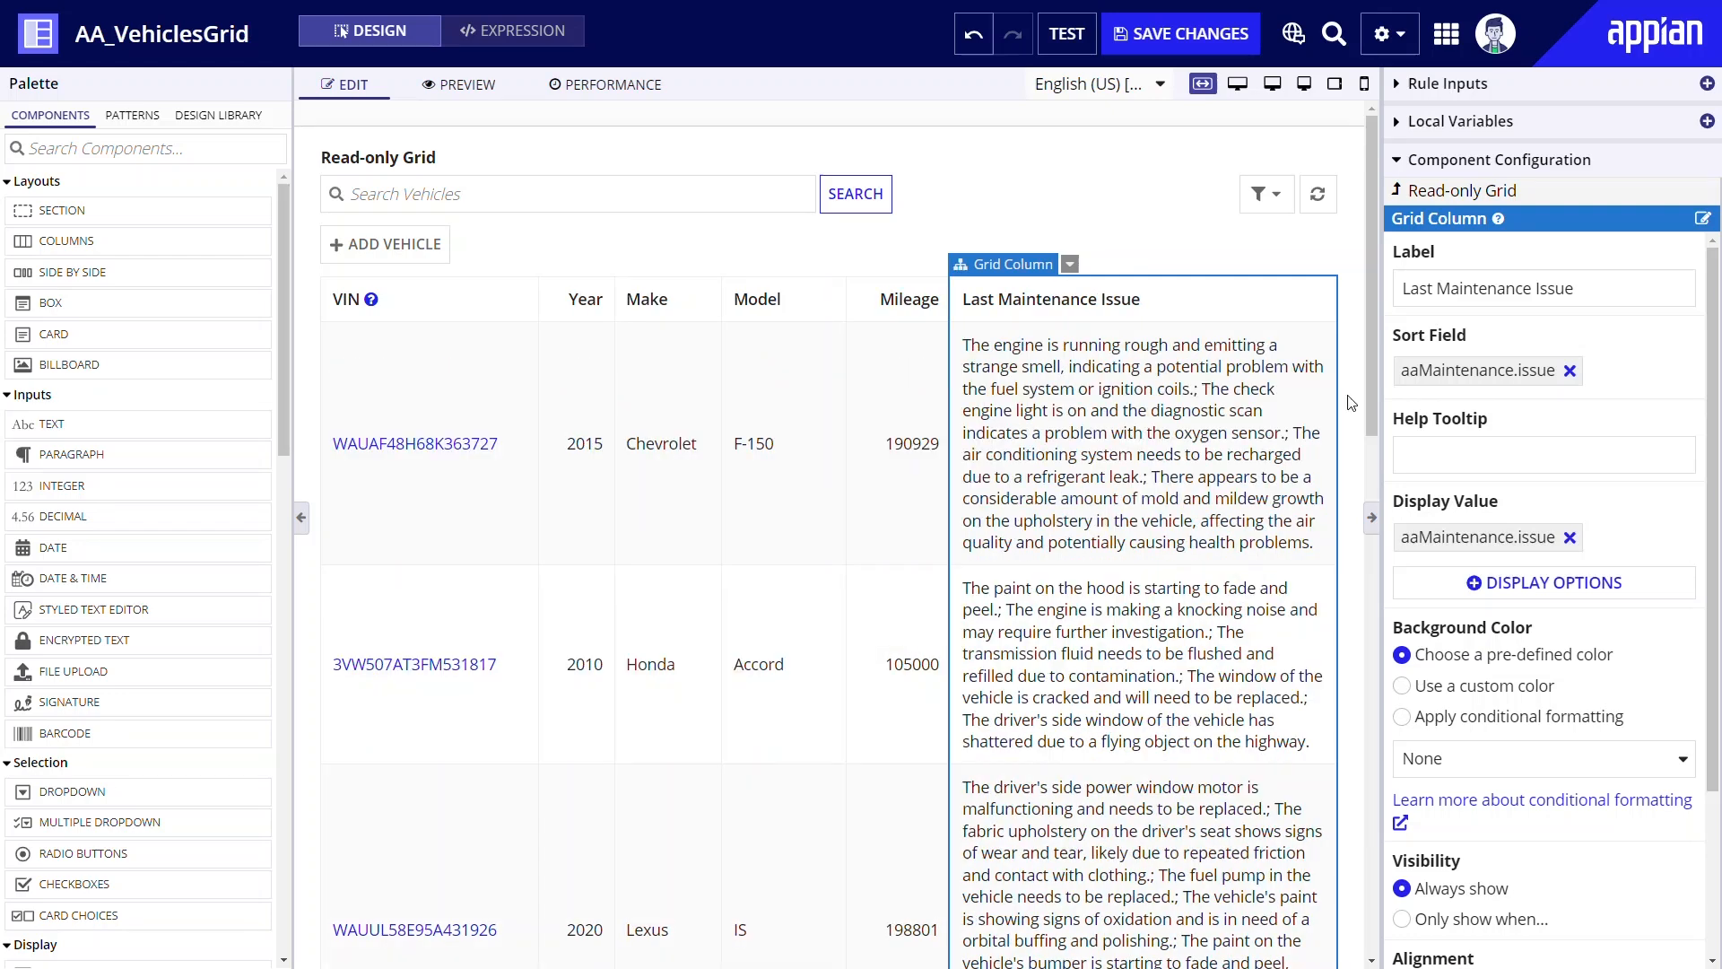
Step: Return to the grid's configuration and add a record filter on the year field
{"action": "left_click", "coordinate": [1464, 192]}
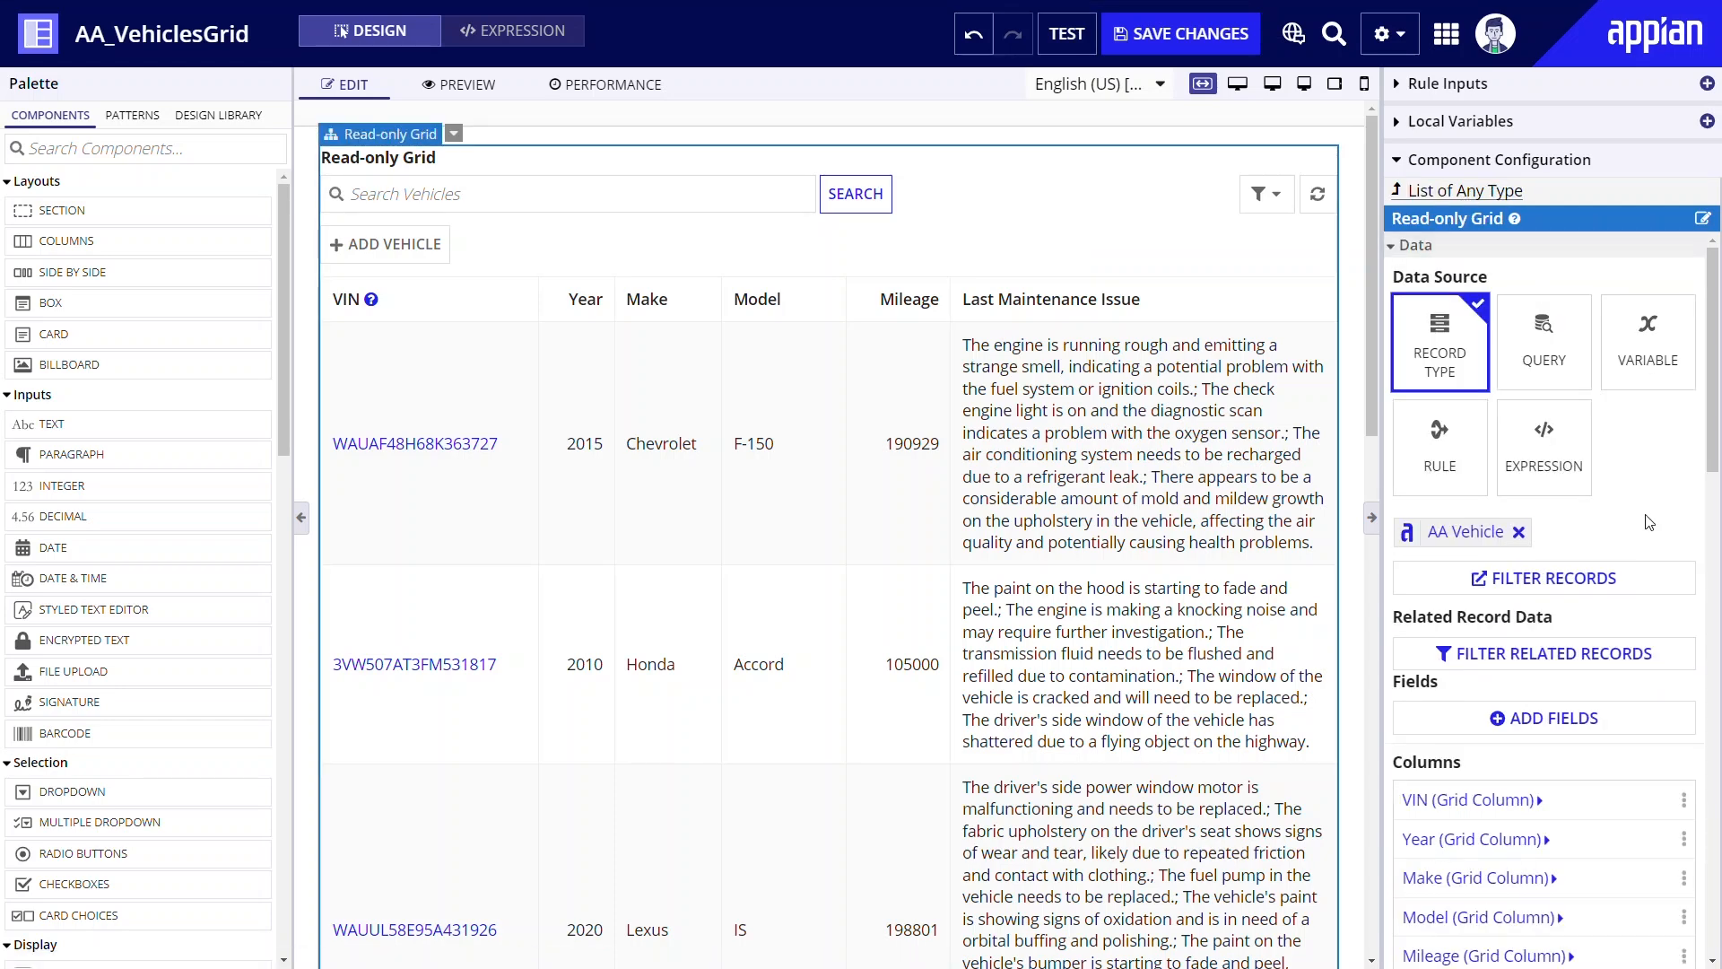
{"action": "scroll", "coordinate": [1666, 544], "scroll_direction": "down", "scroll_amount": 7}
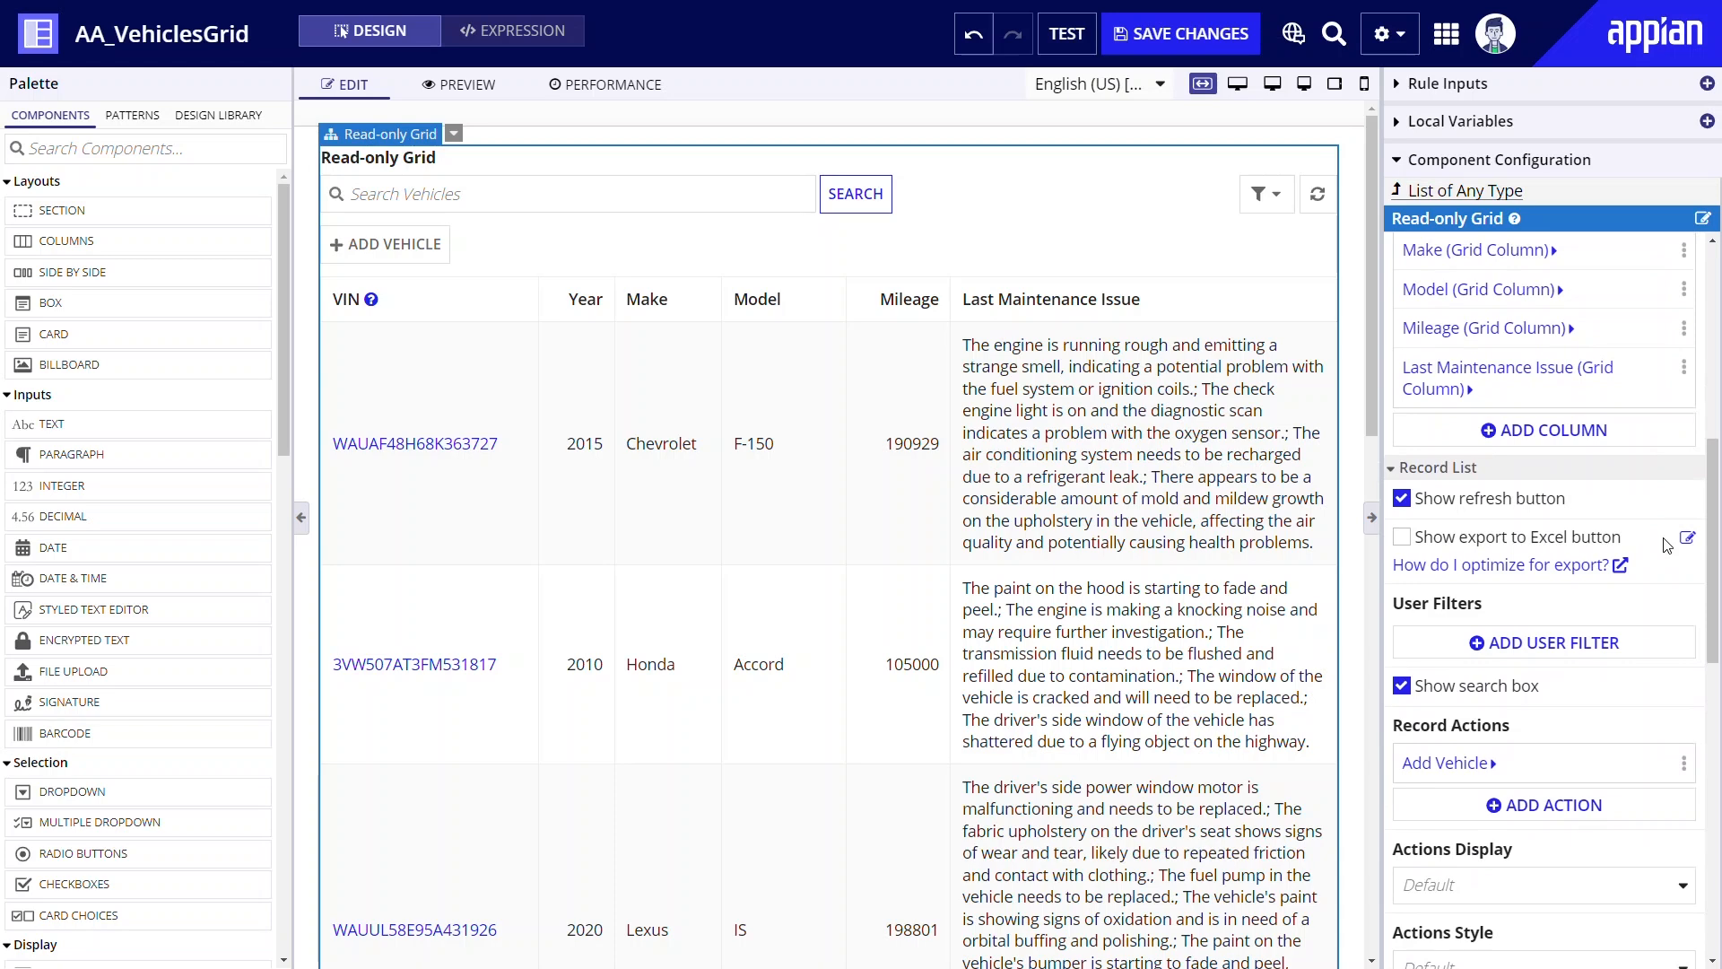
{"action": "scroll", "coordinate": [1665, 545], "scroll_direction": "up", "scroll_amount": 6}
{"action": "scroll", "coordinate": [1668, 545], "scroll_direction": "up", "scroll_amount": 1}
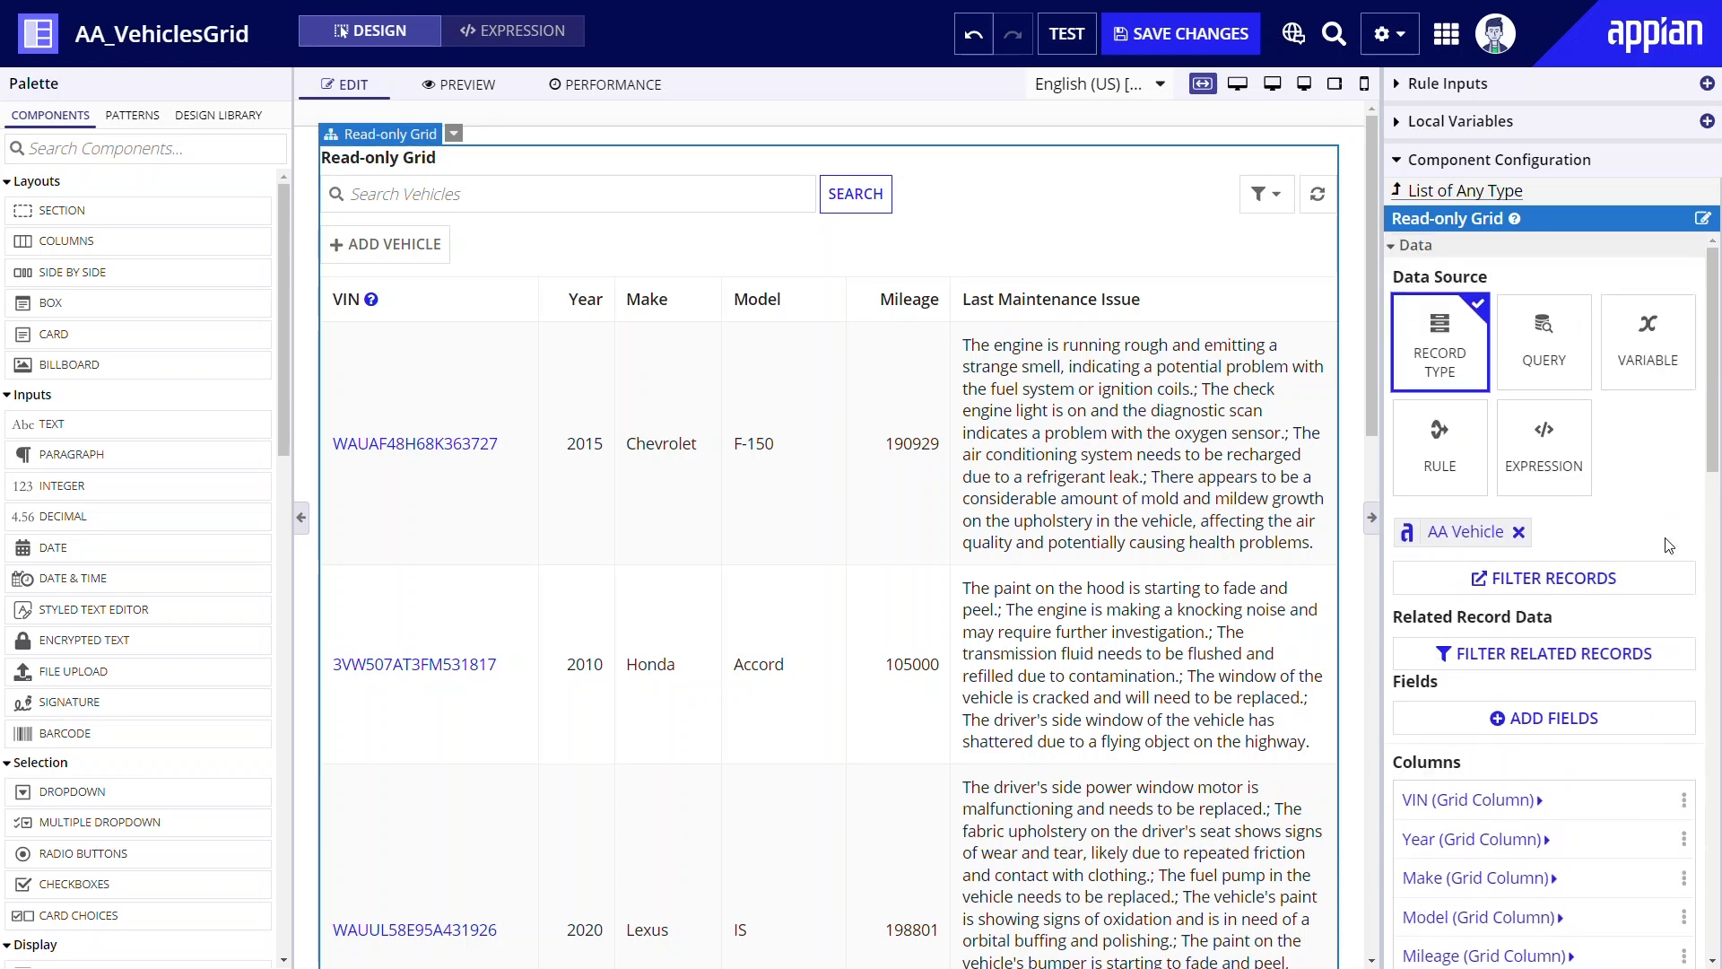
{"action": "left_click", "coordinate": [1646, 588]}
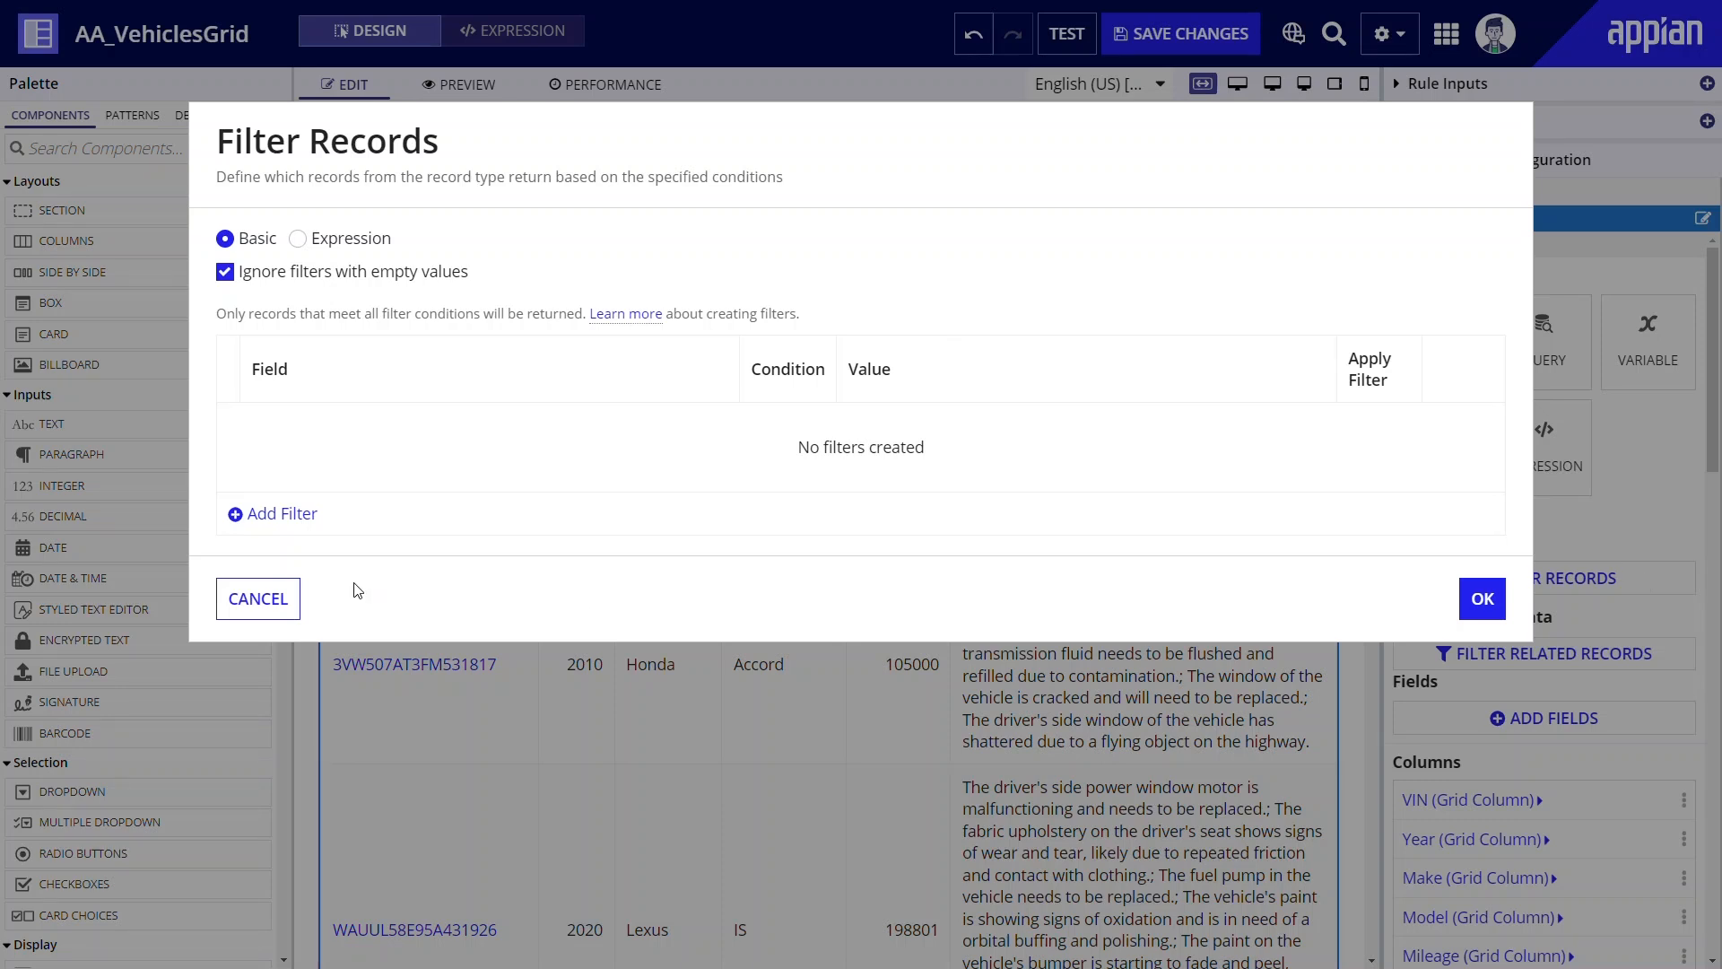
{"action": "left_click", "coordinate": [300, 513]}
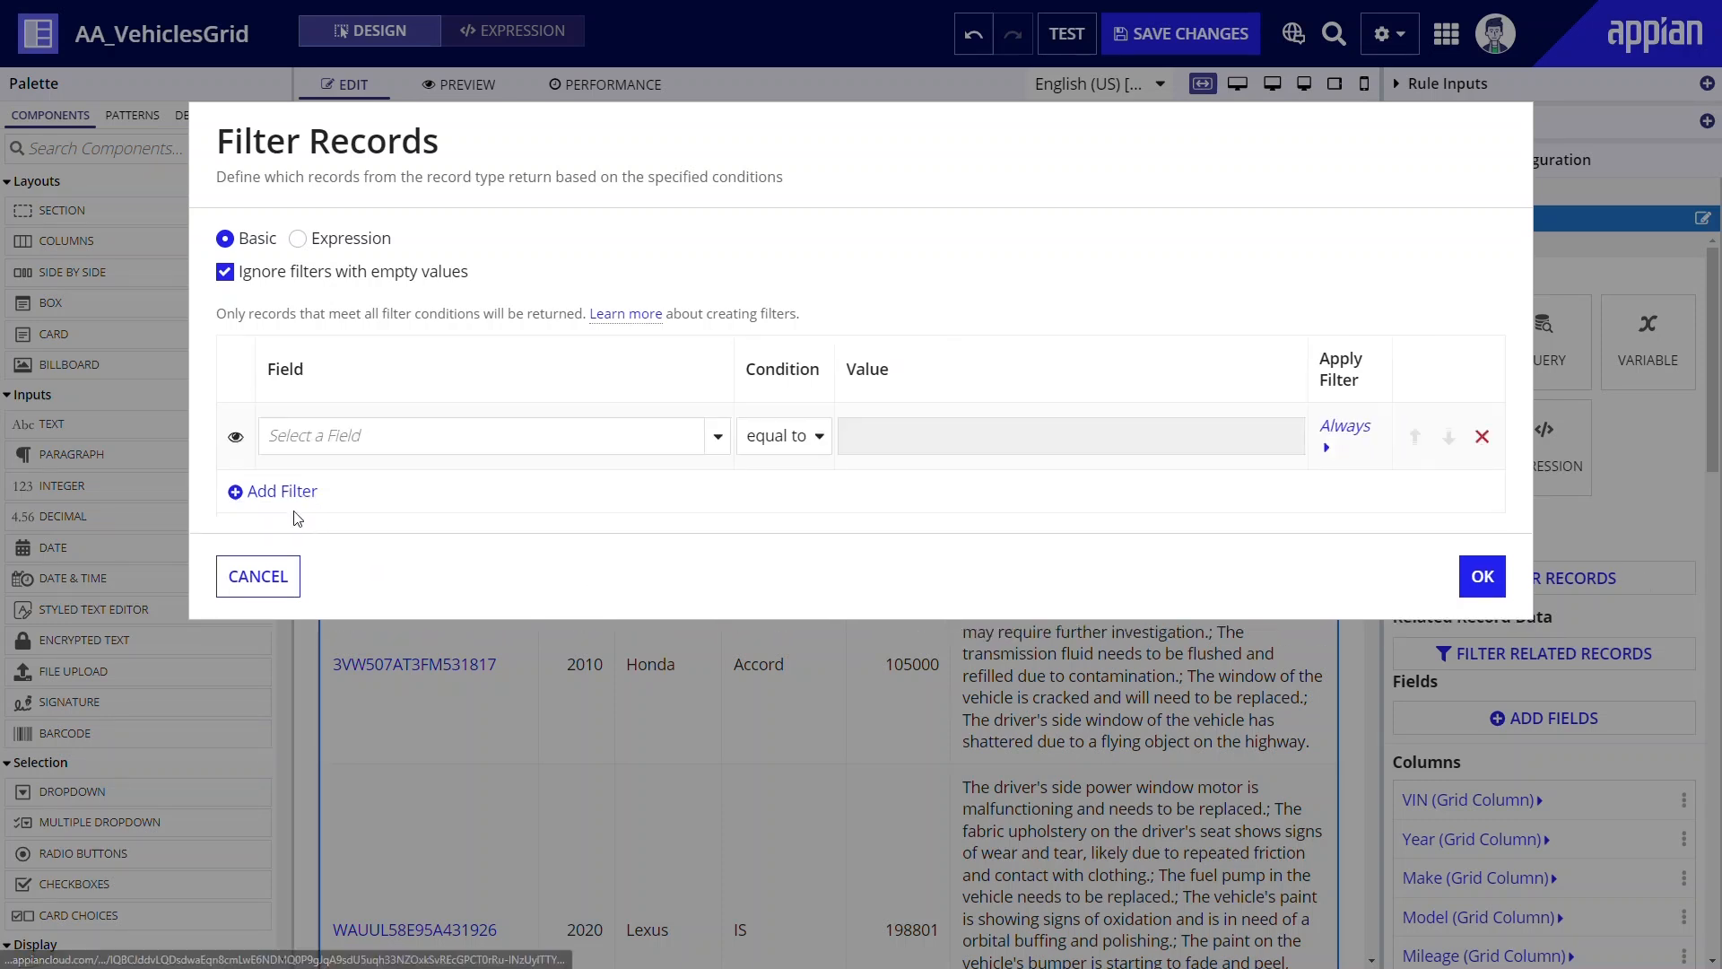
{"action": "left_click", "coordinate": [716, 435]}
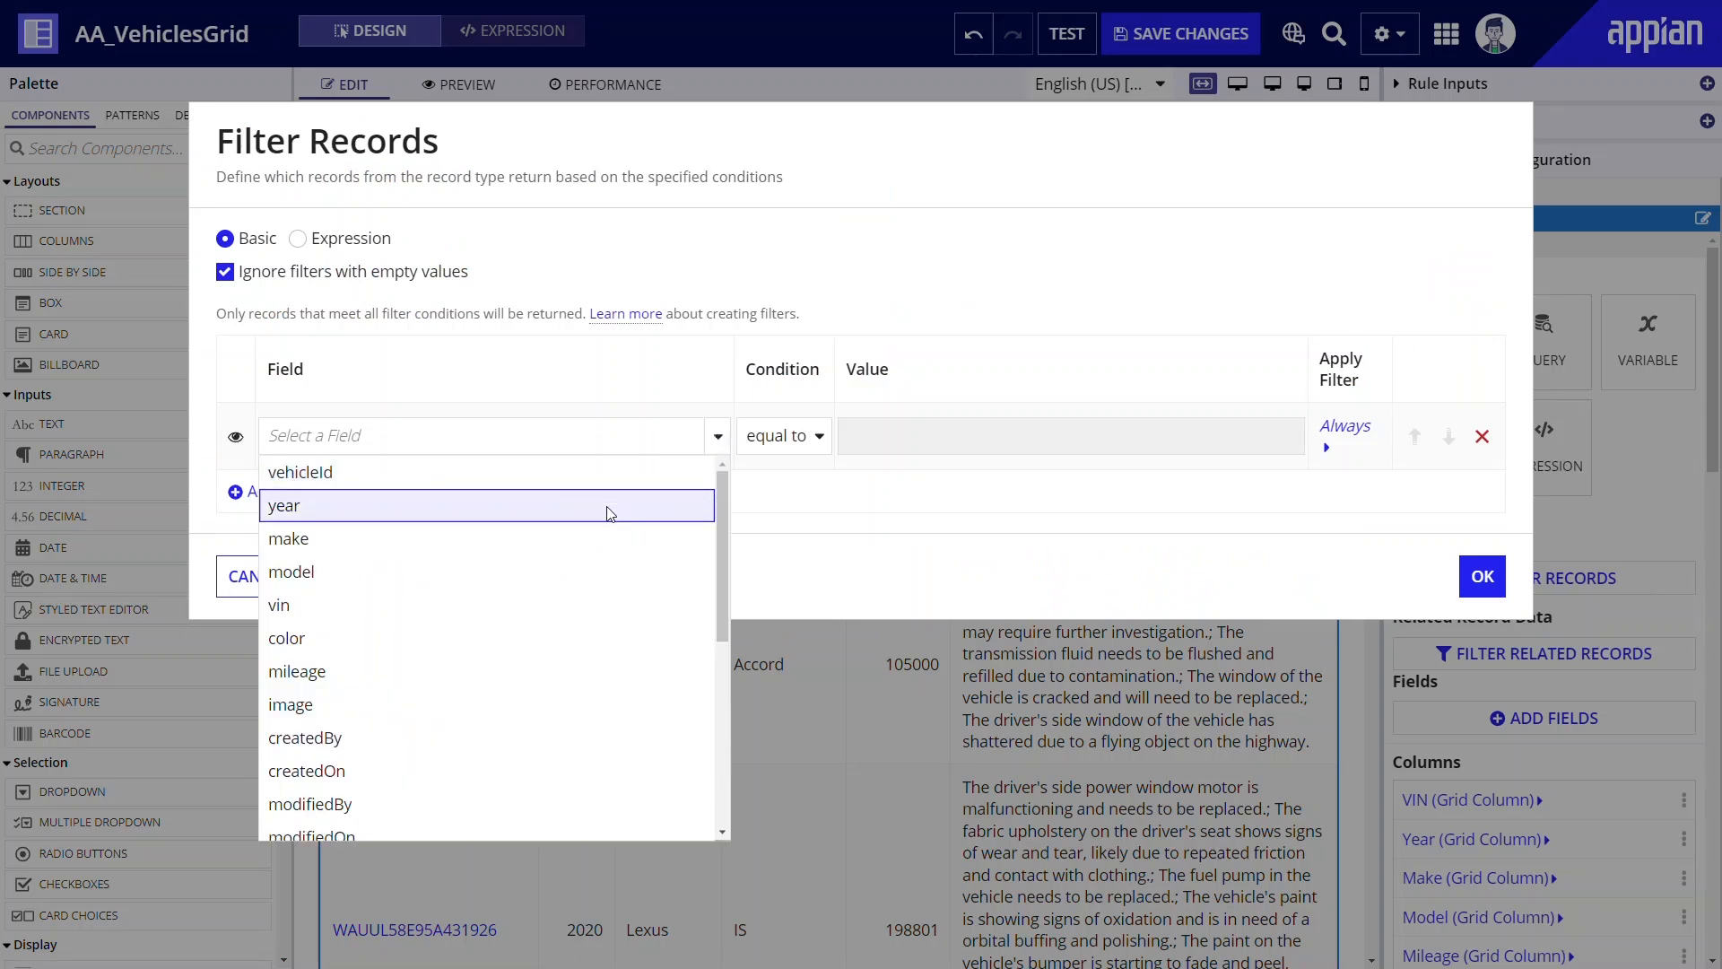
{"action": "left_click", "coordinate": [609, 508]}
Step: Set the year filter's condition to > 2004, apply it to the grid and save the interface
{"action": "left_click", "coordinate": [777, 436]}
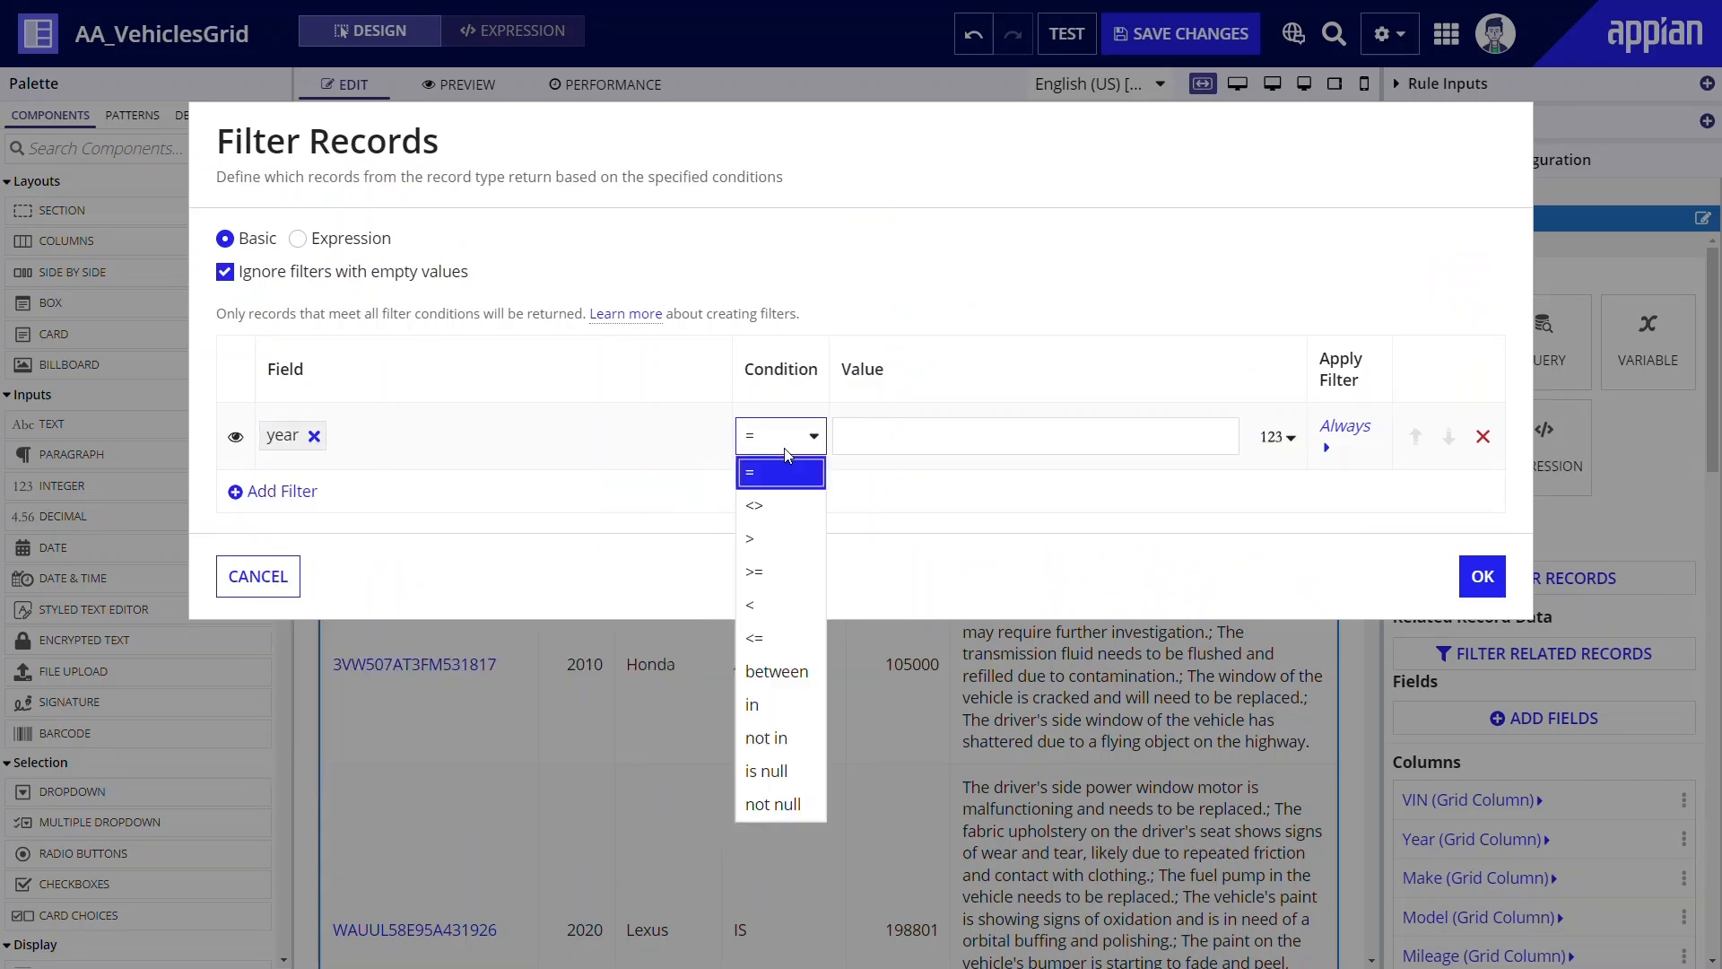
{"action": "left_click", "coordinate": [773, 538]}
{"action": "left_click", "coordinate": [868, 435]}
{"action": "type", "text": "2004"}
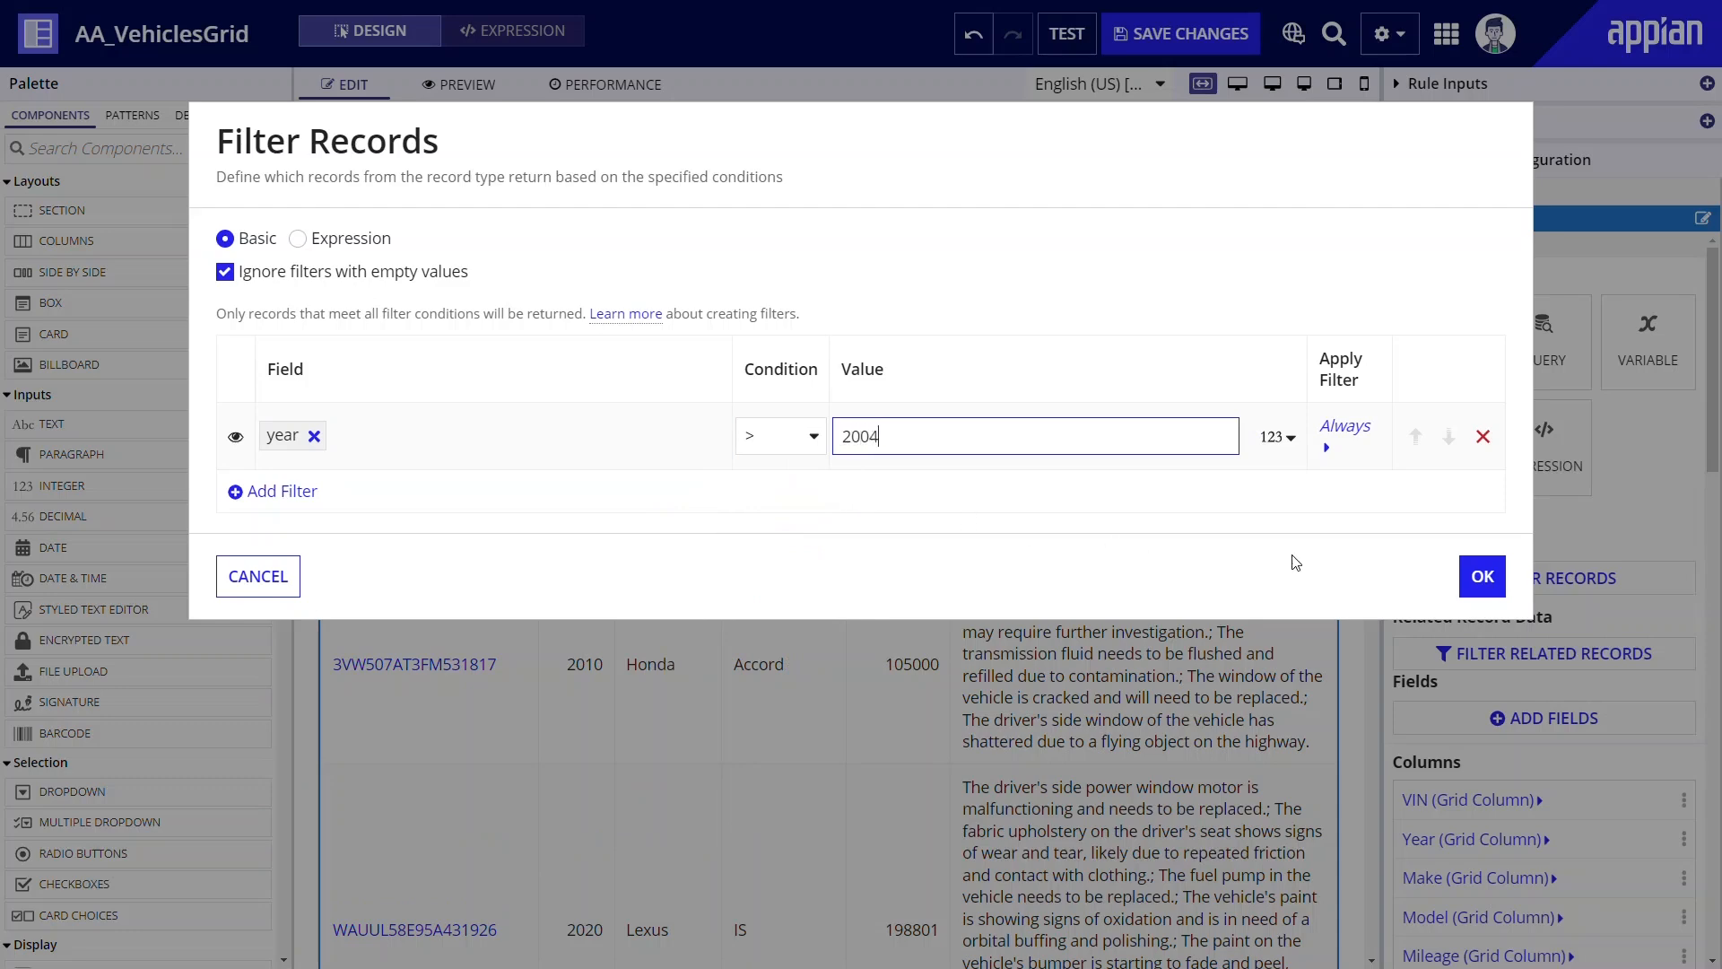
{"action": "left_click", "coordinate": [1479, 576]}
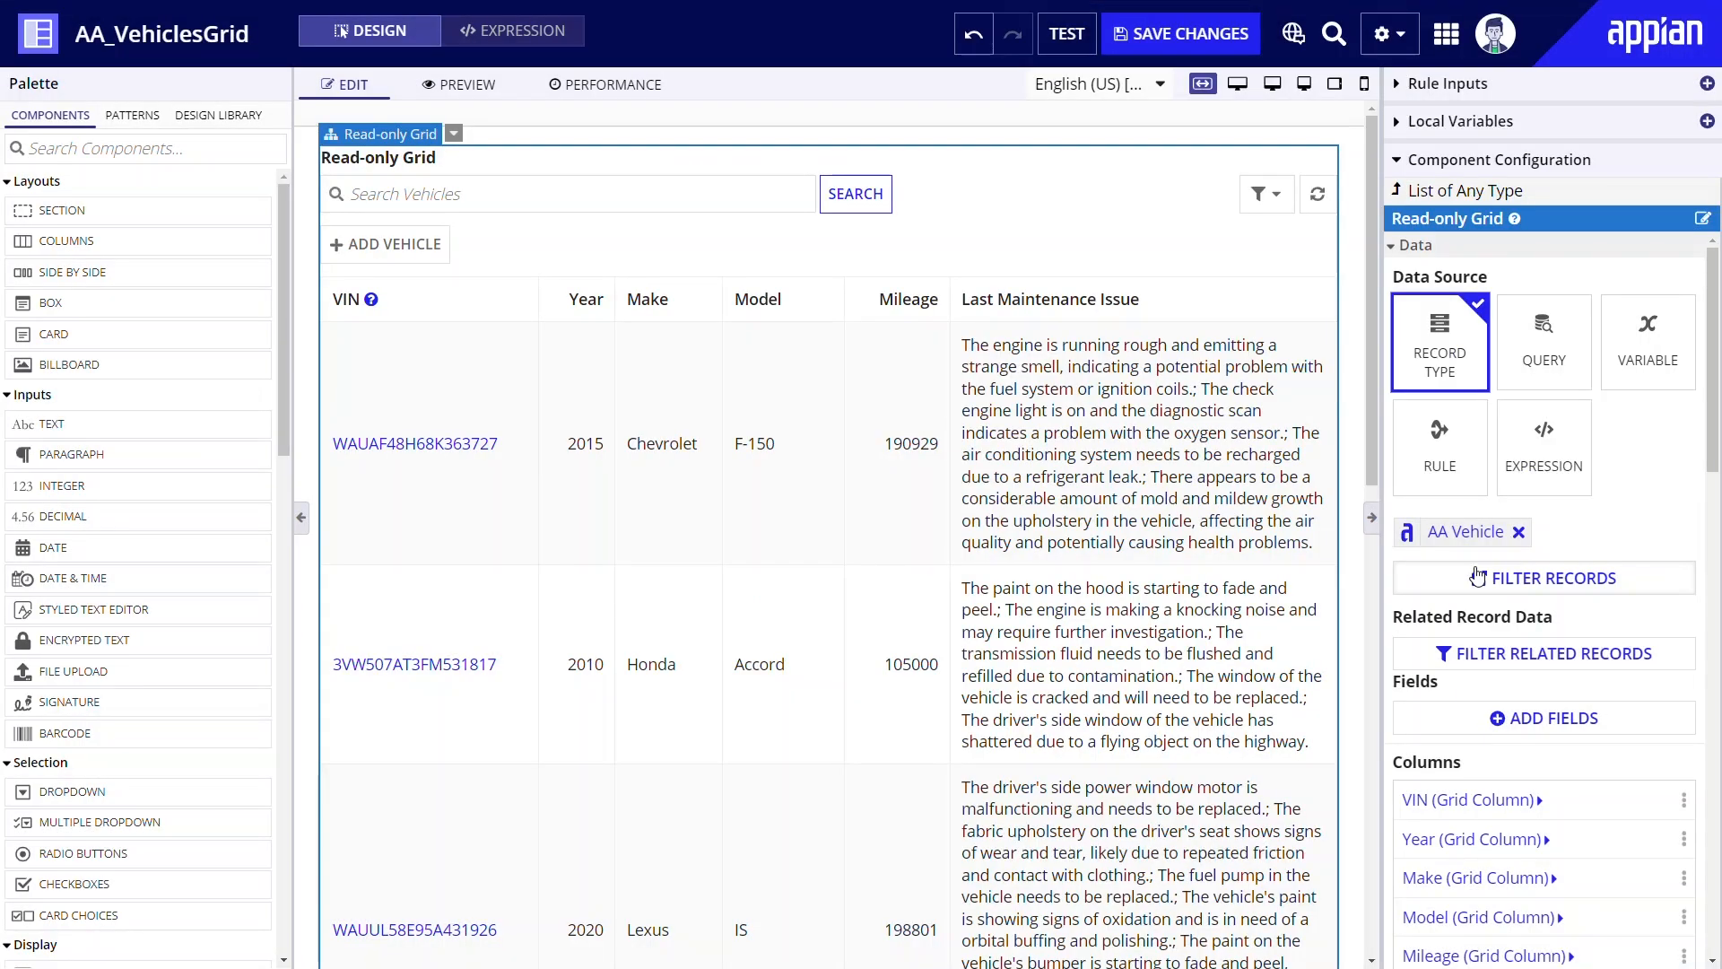
{"action": "left_click", "coordinate": [1216, 51]}
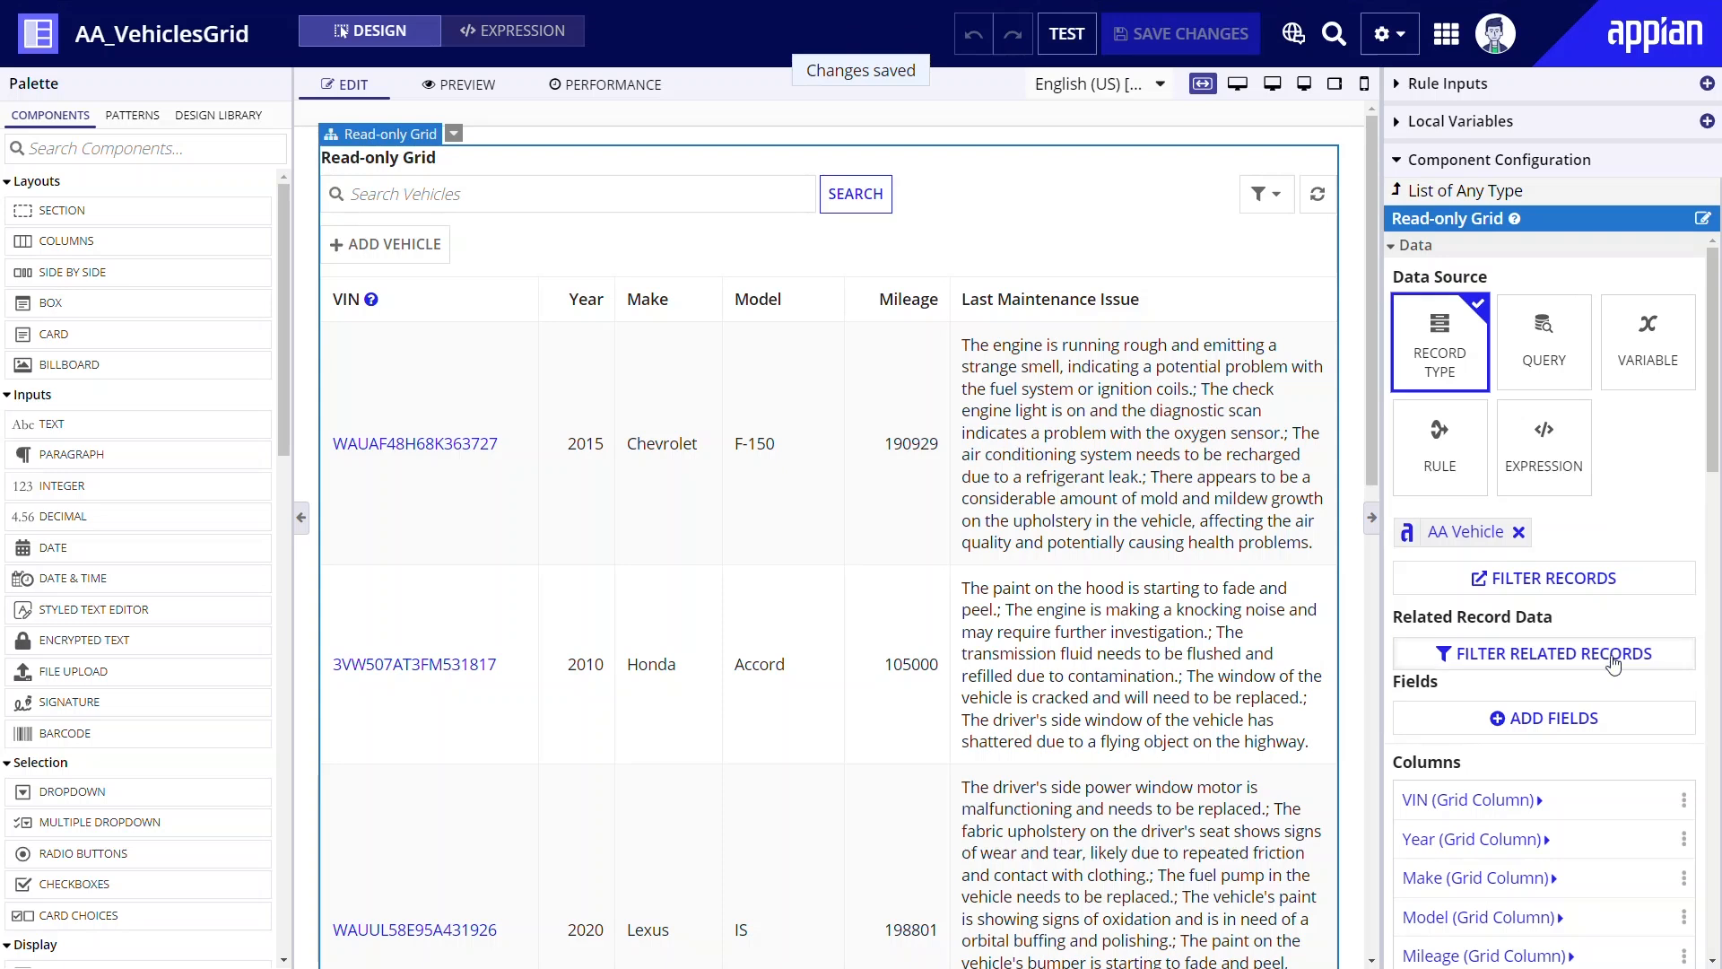
Step: Start a related record filter on the vehicle grid and open its a!relatedRecordData() expression for editing
{"action": "left_click", "coordinate": [1614, 664]}
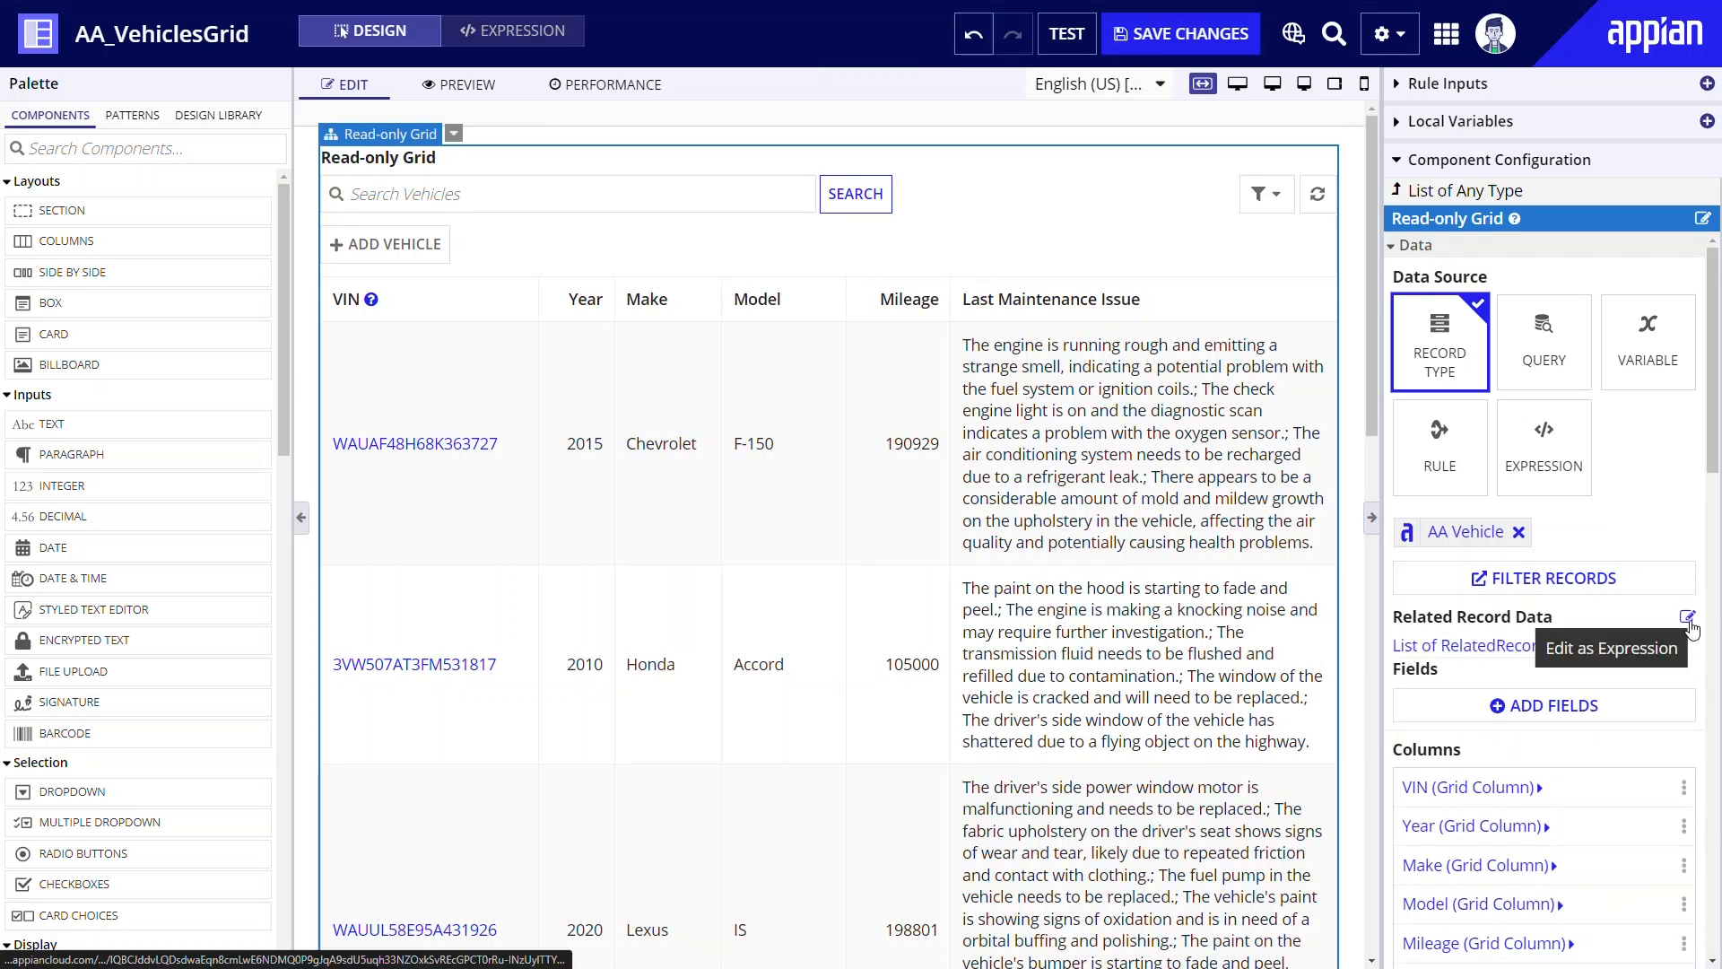
{"action": "left_click", "coordinate": [1690, 619]}
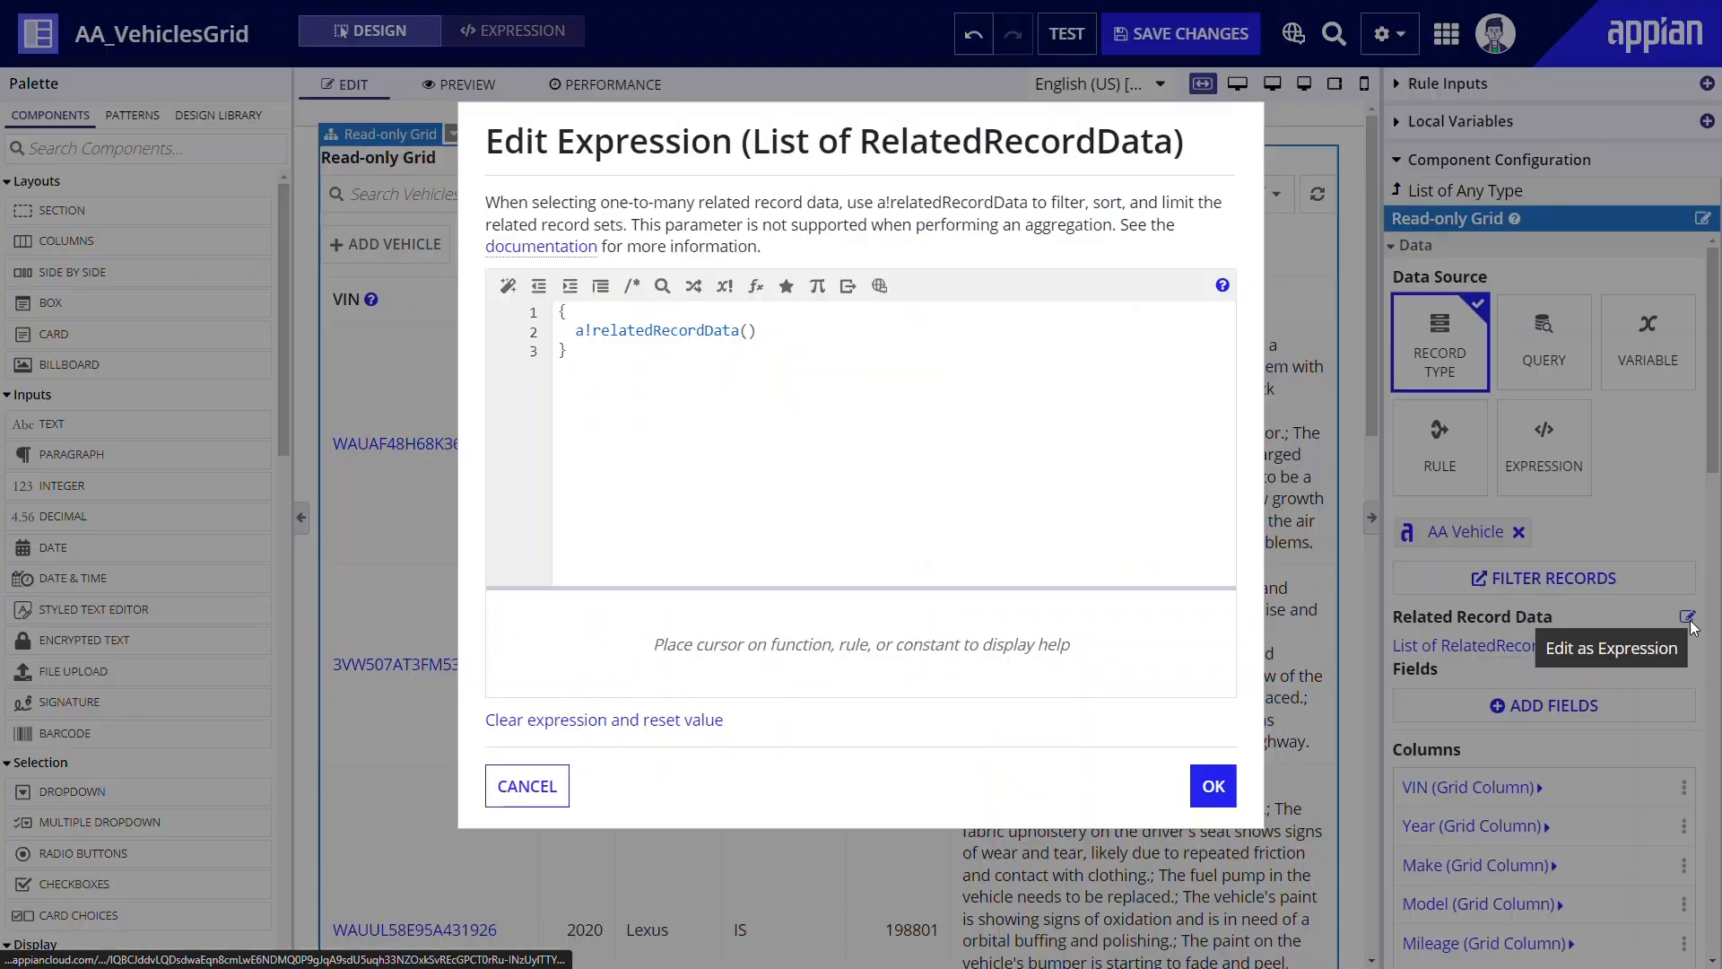
{"action": "left_click", "coordinate": [755, 331]}
{"action": "key", "text": "Return"}
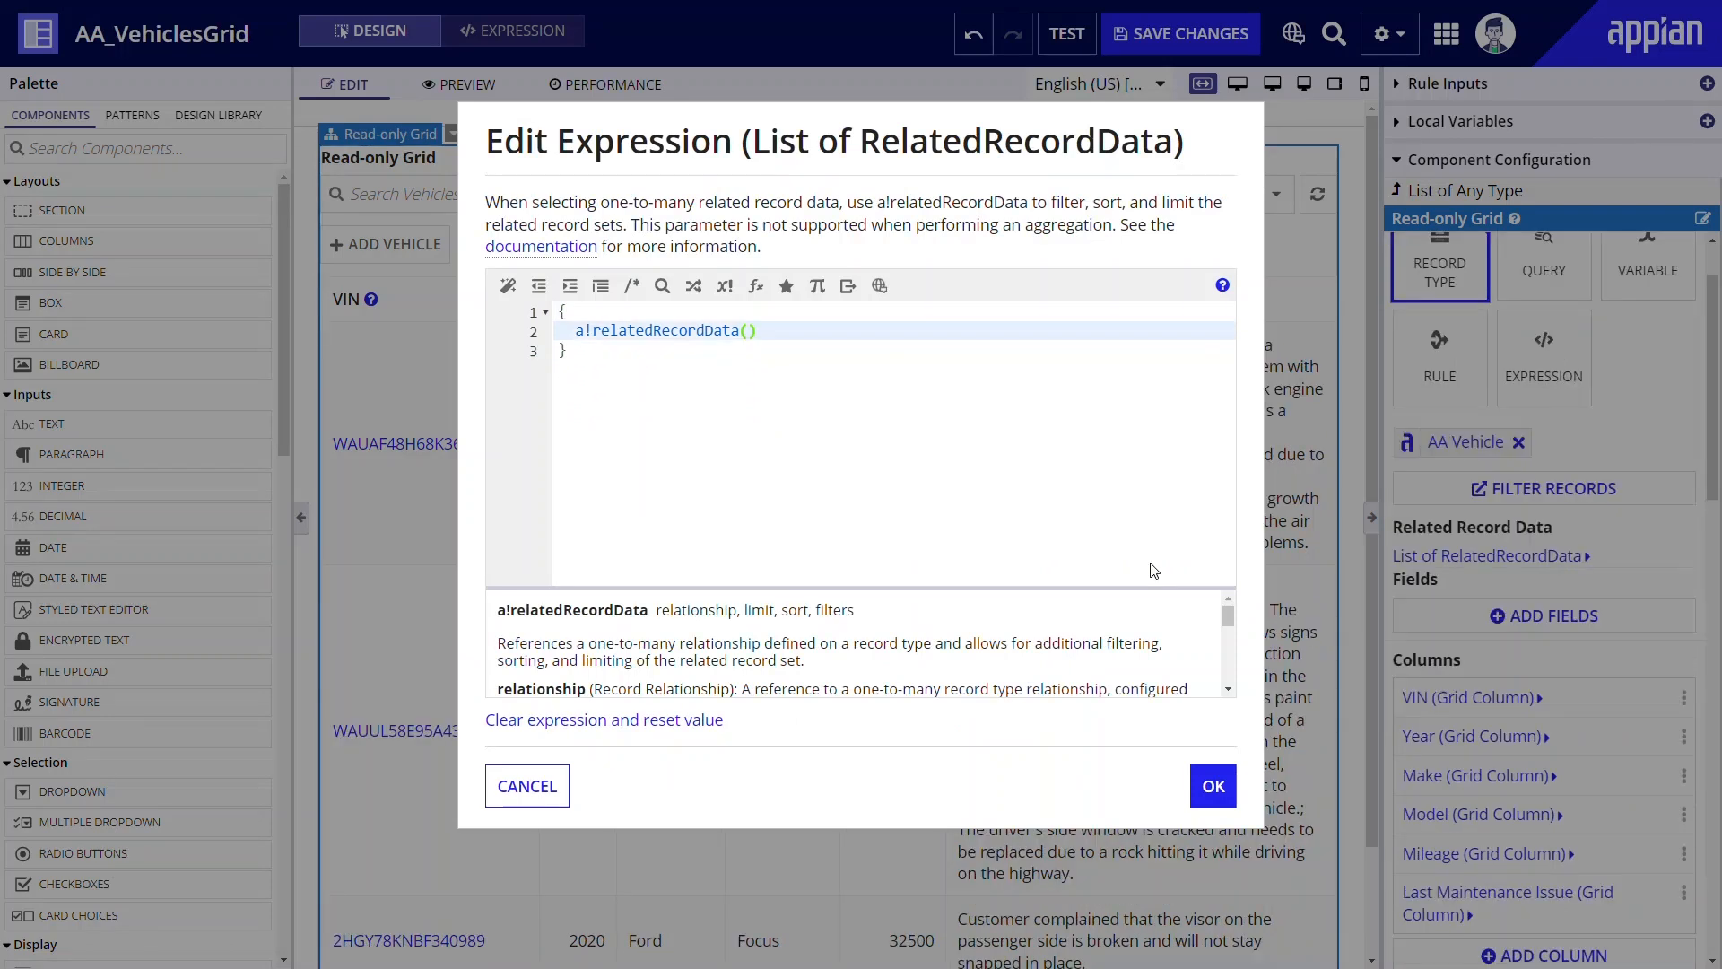
Step: Set the relationship parameter of a!relatedRecordData() to the AA Vehicle record type's aaMaintenance relationship
{"action": "type", "text": "relation"}
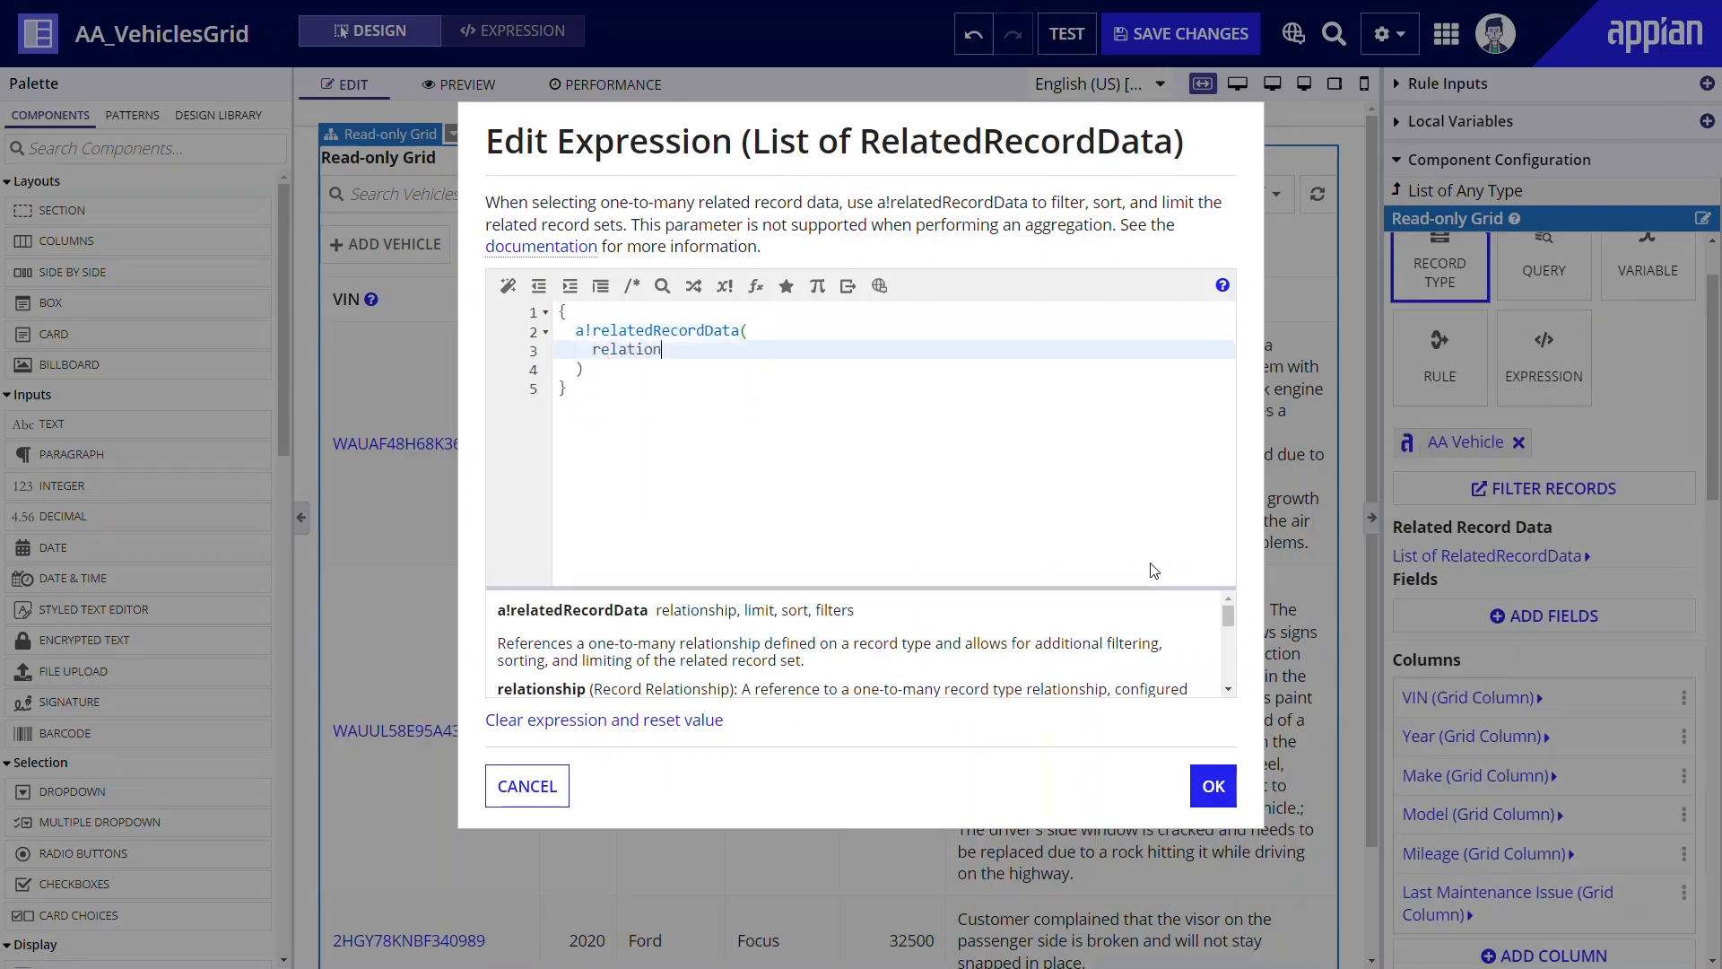
{"action": "key", "text": "Return"}
{"action": "type", "text": "vehicle"}
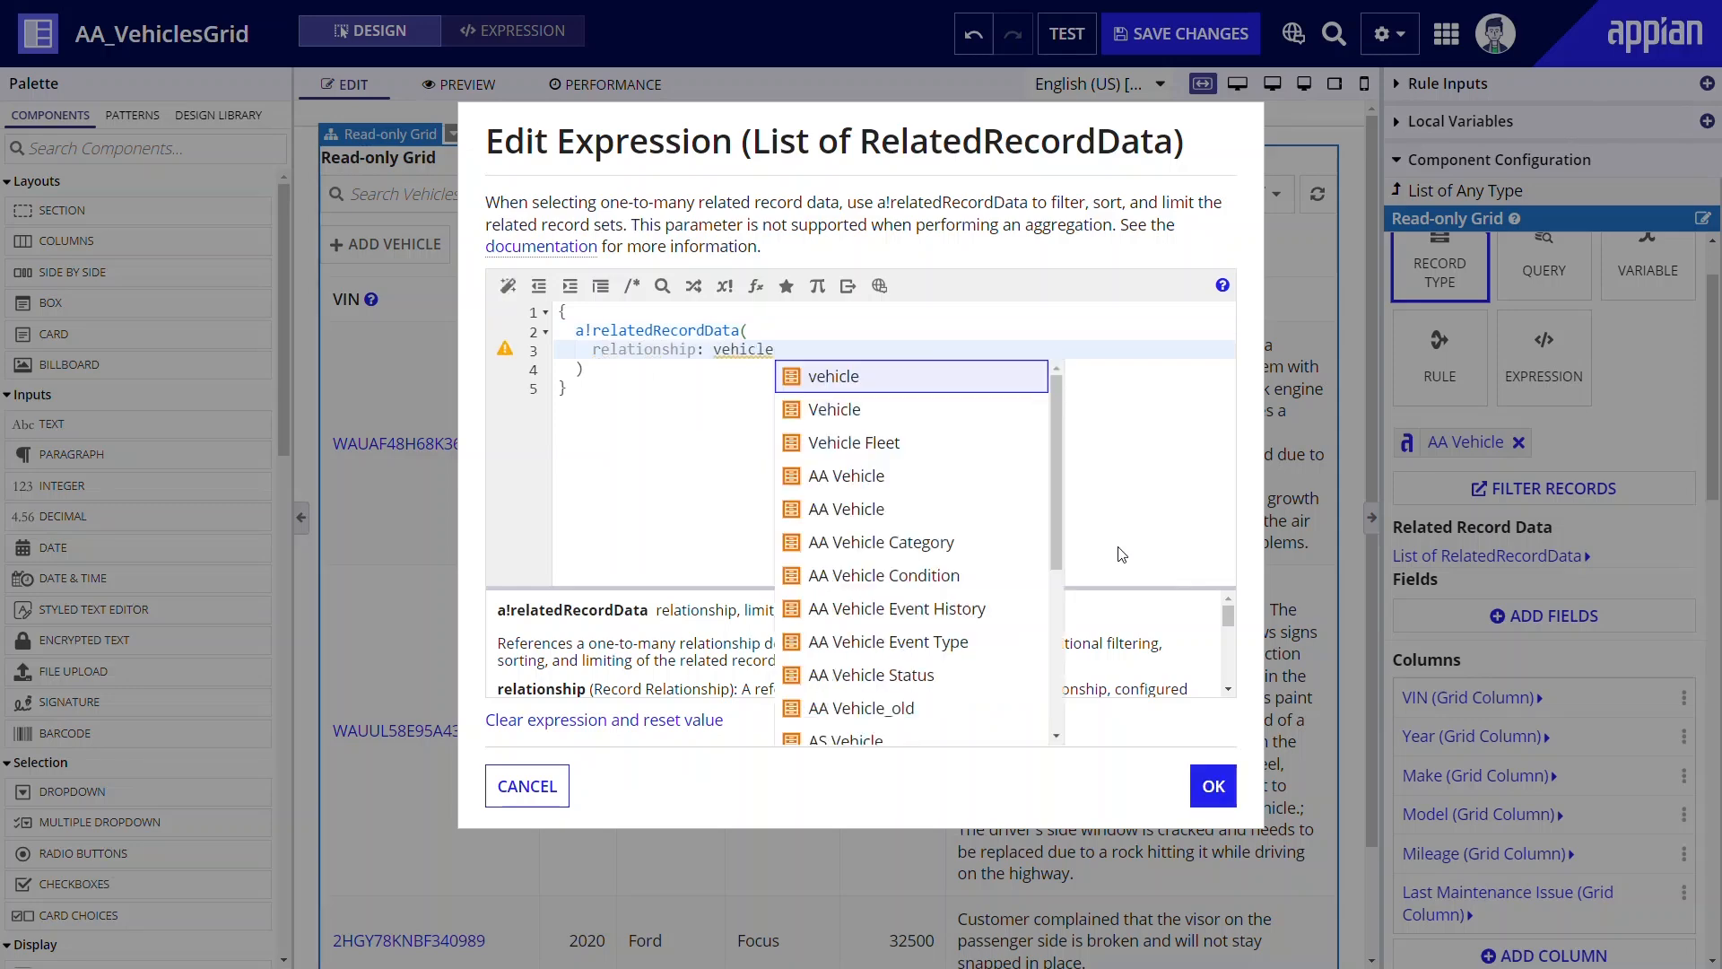
{"action": "mouse_move", "coordinate": [995, 516]}
{"action": "left_click", "coordinate": [996, 508]}
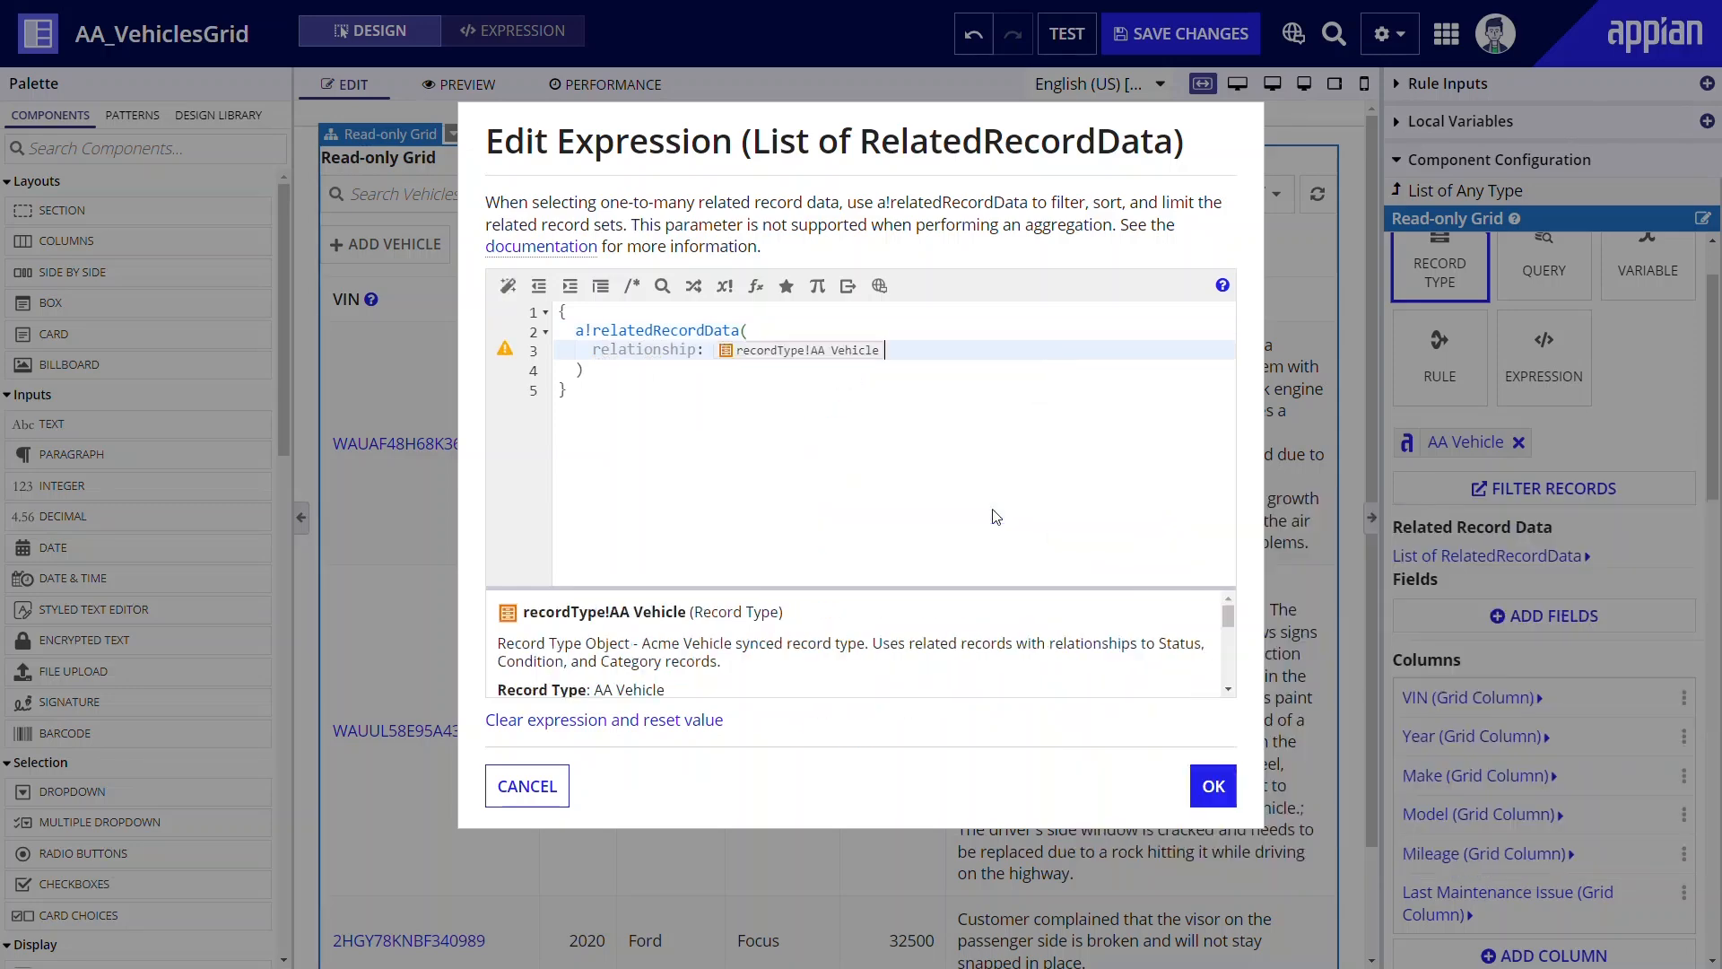
{"action": "type", "text": "."}
{"action": "key", "text": "Down"}
{"action": "key", "text": "Down"}
{"action": "key", "text": "Down"}
{"action": "key", "text": "Right"}
{"action": "key", "text": "Down"}
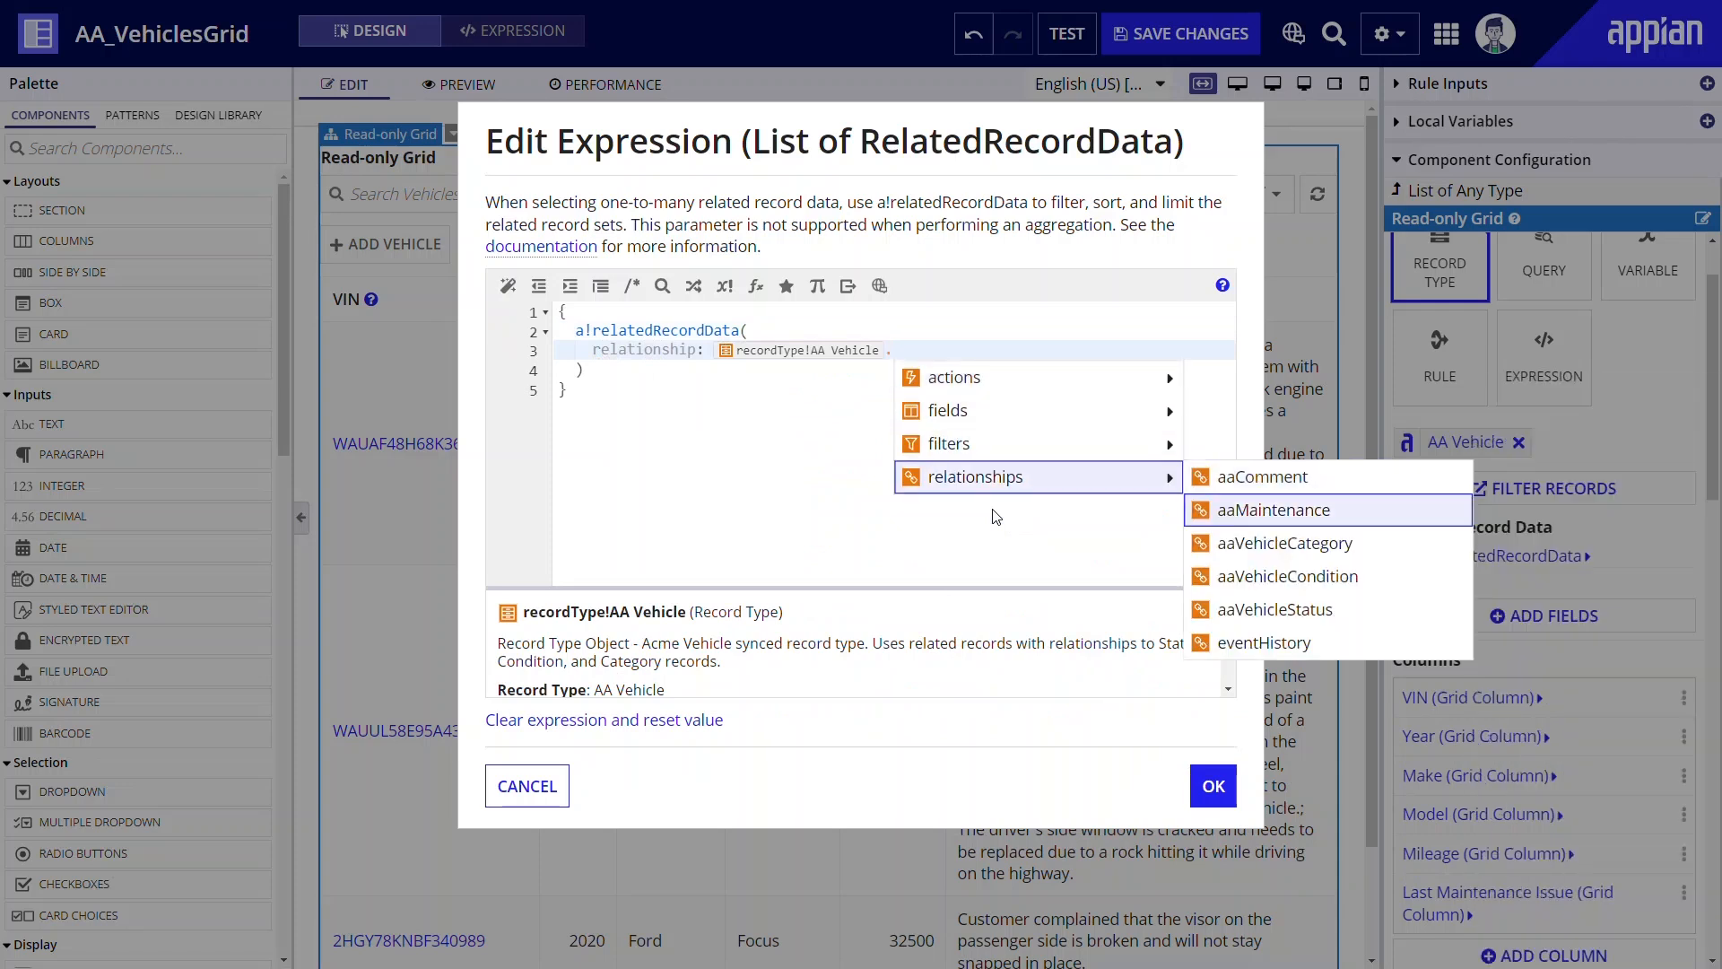
{"action": "key", "text": "Return"}
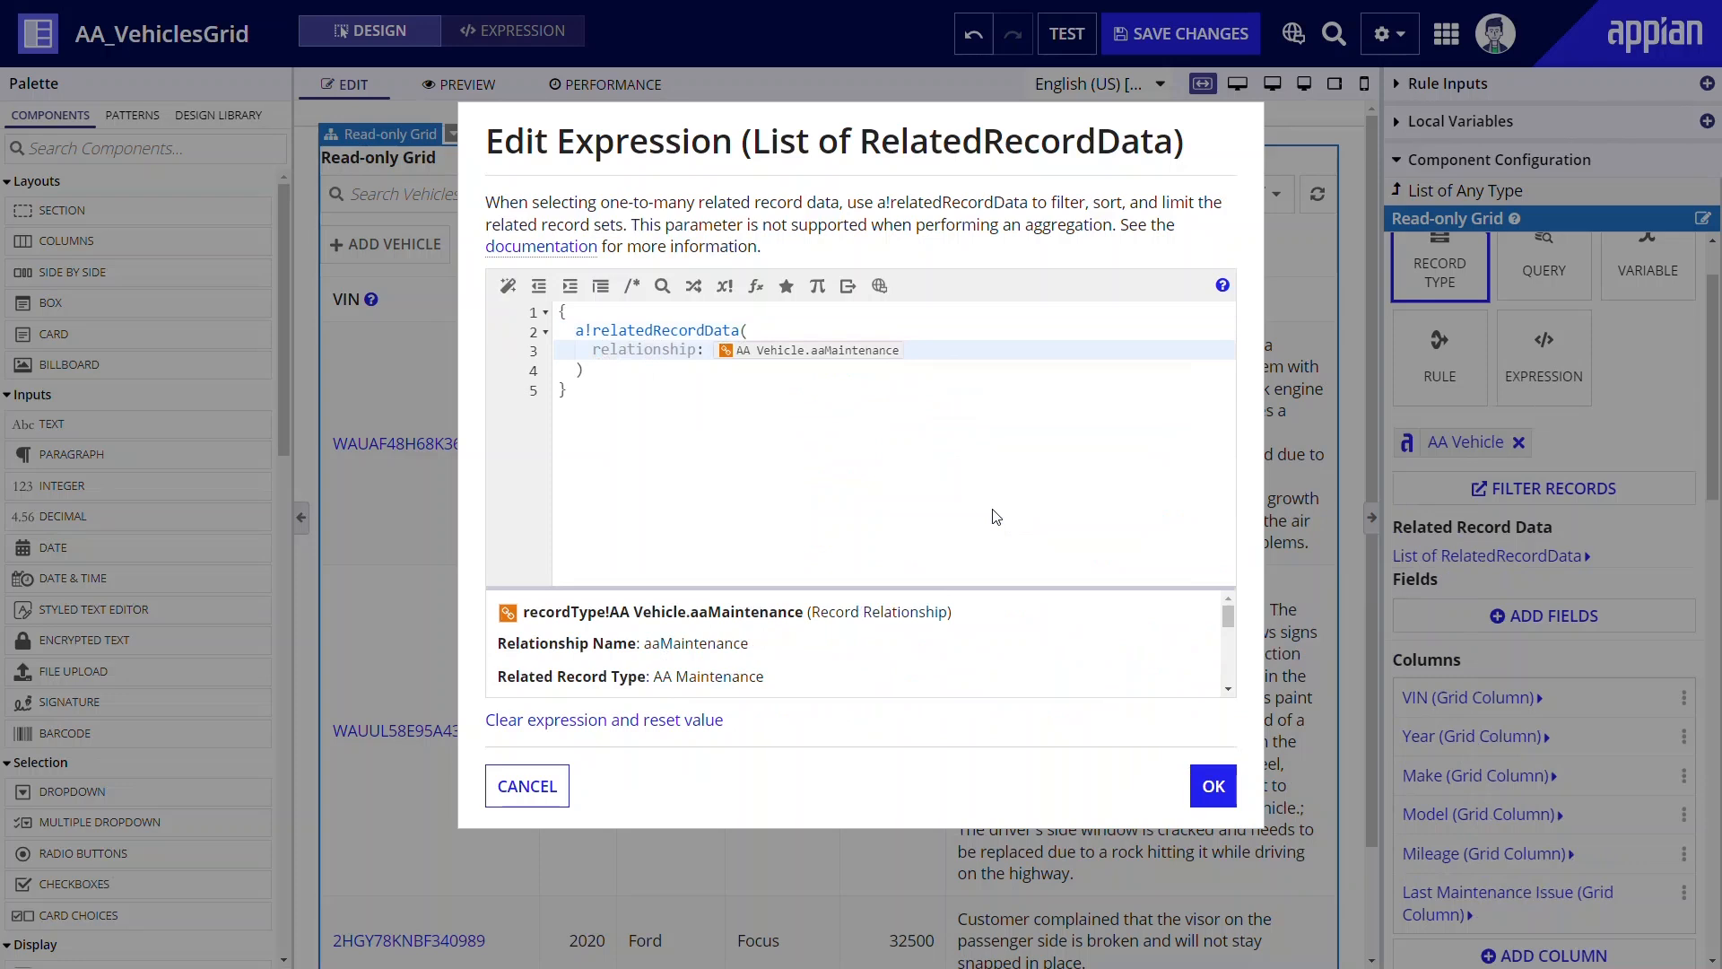
Step: Add a limit parameter of 1 to the a!relatedRecordData() expression
{"action": "type", "text": ","}
{"action": "key", "text": "Return"}
{"action": "type", "text": "limit"}
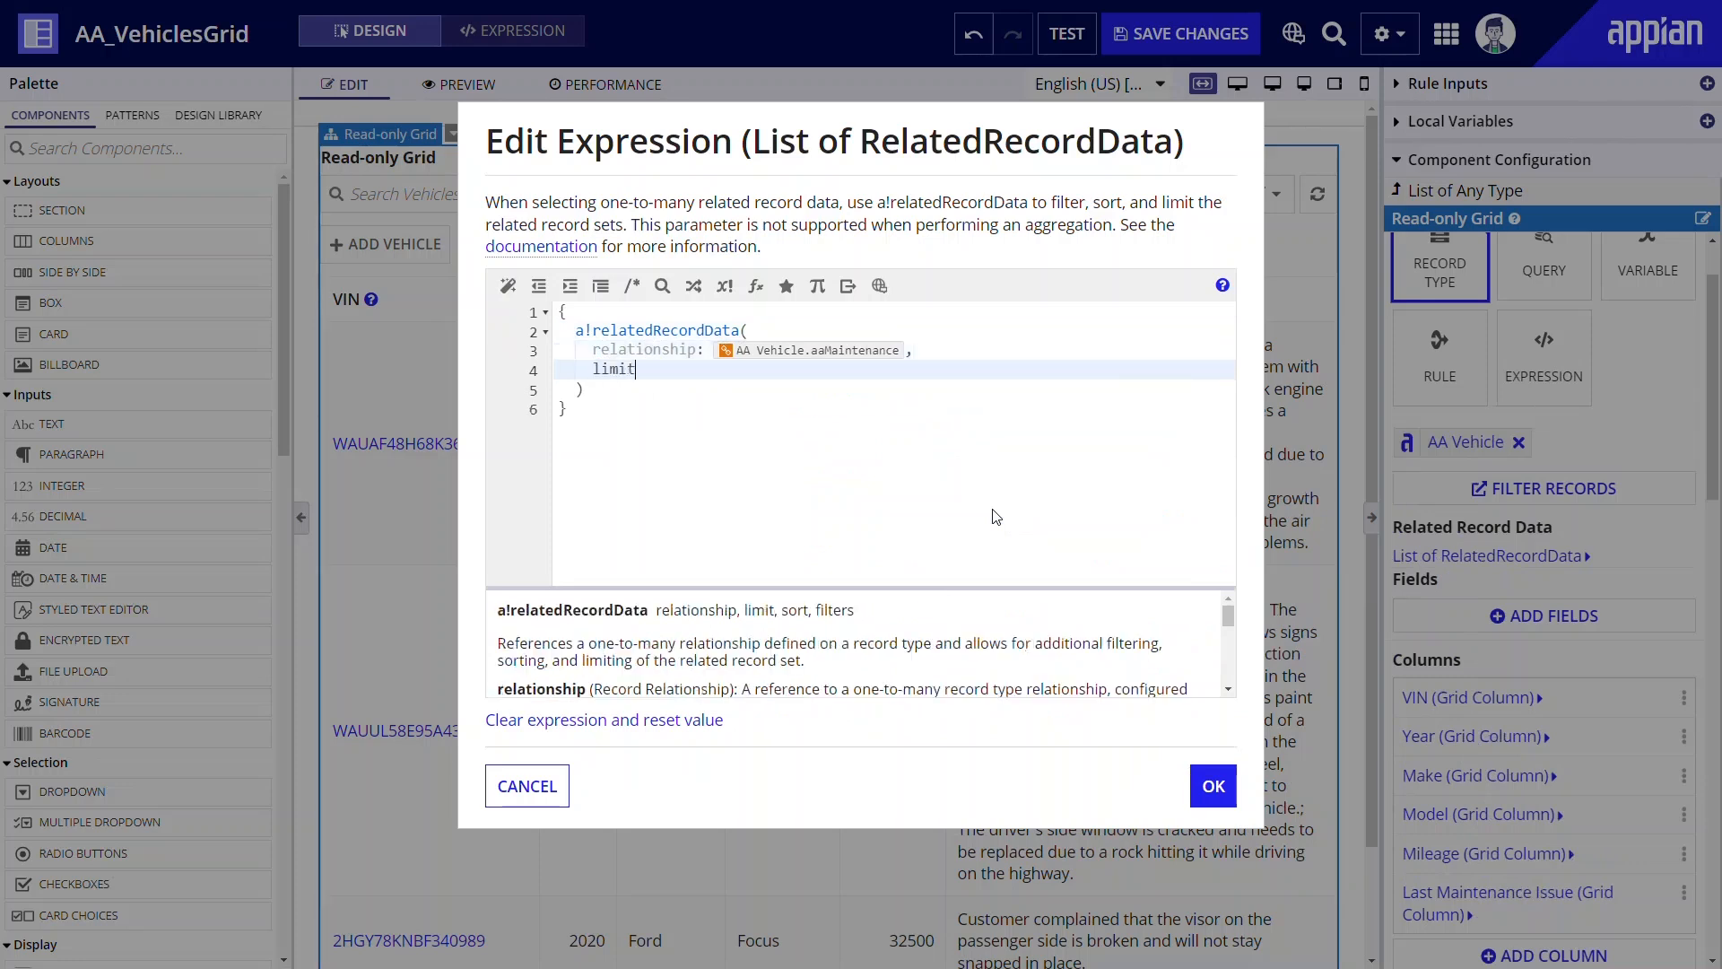
{"action": "type", "text": ": 1,"}
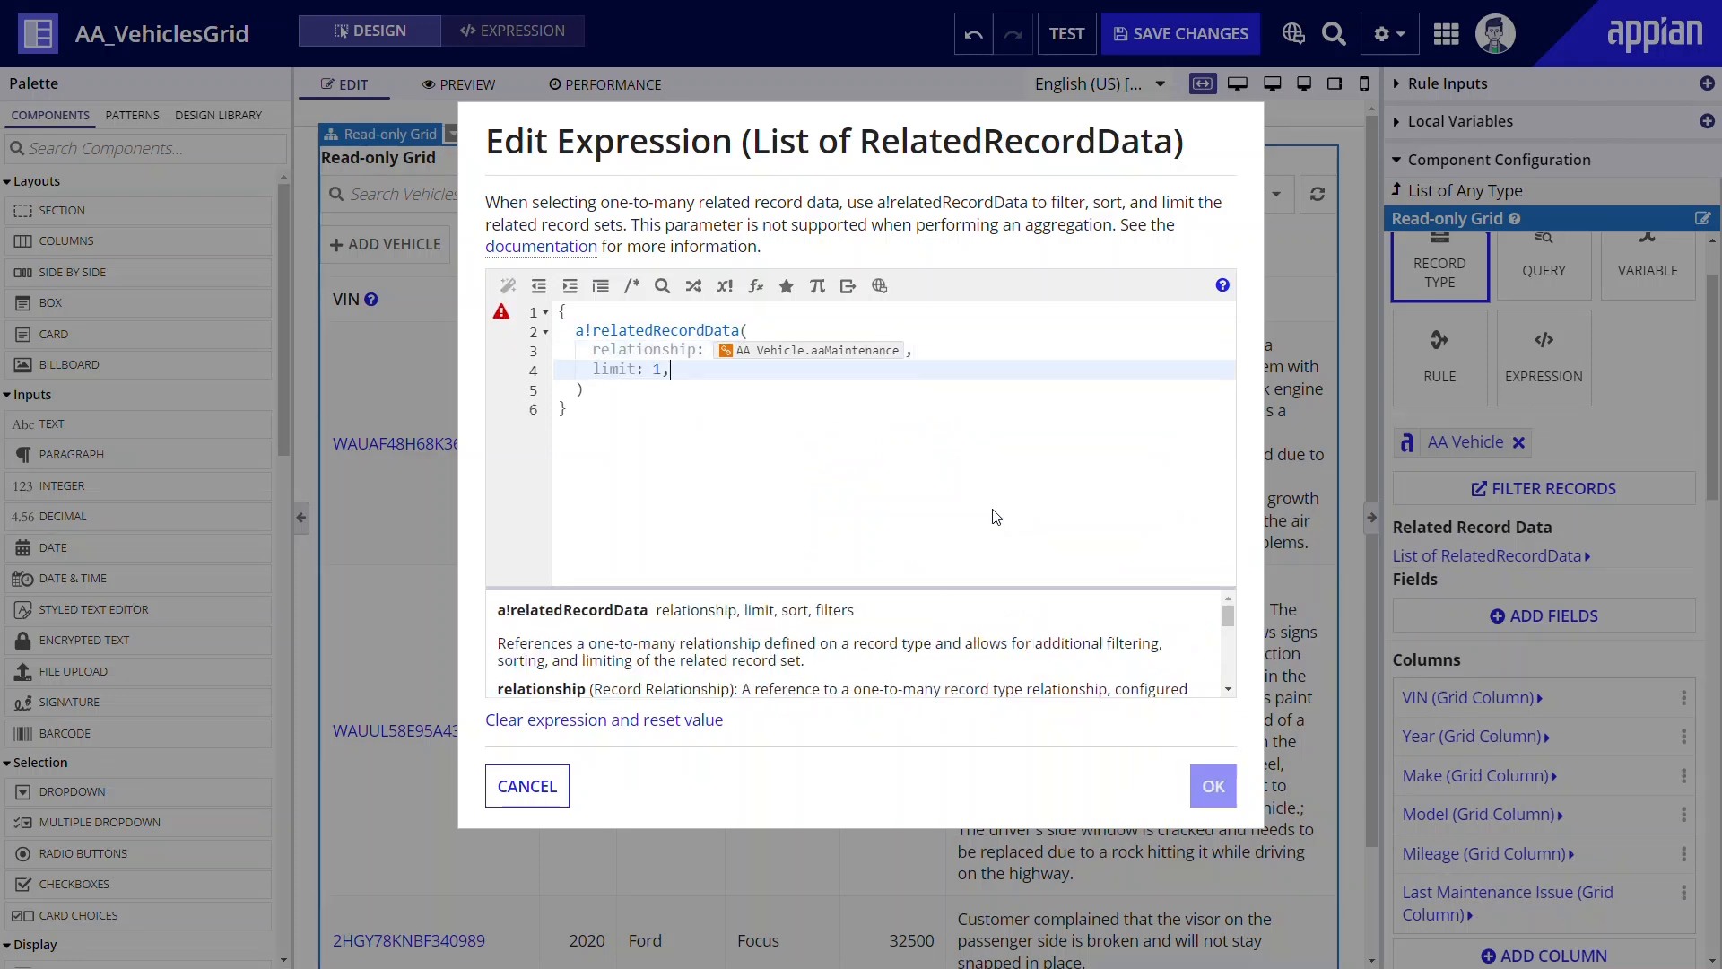
Step: Add a sort parameter using a!sortInfo() on AA Maintenance.createdOn with ascending set to false(), and apply the expression to the grid
{"action": "key", "text": "Return"}
{"action": "type", "text": "sort: "}
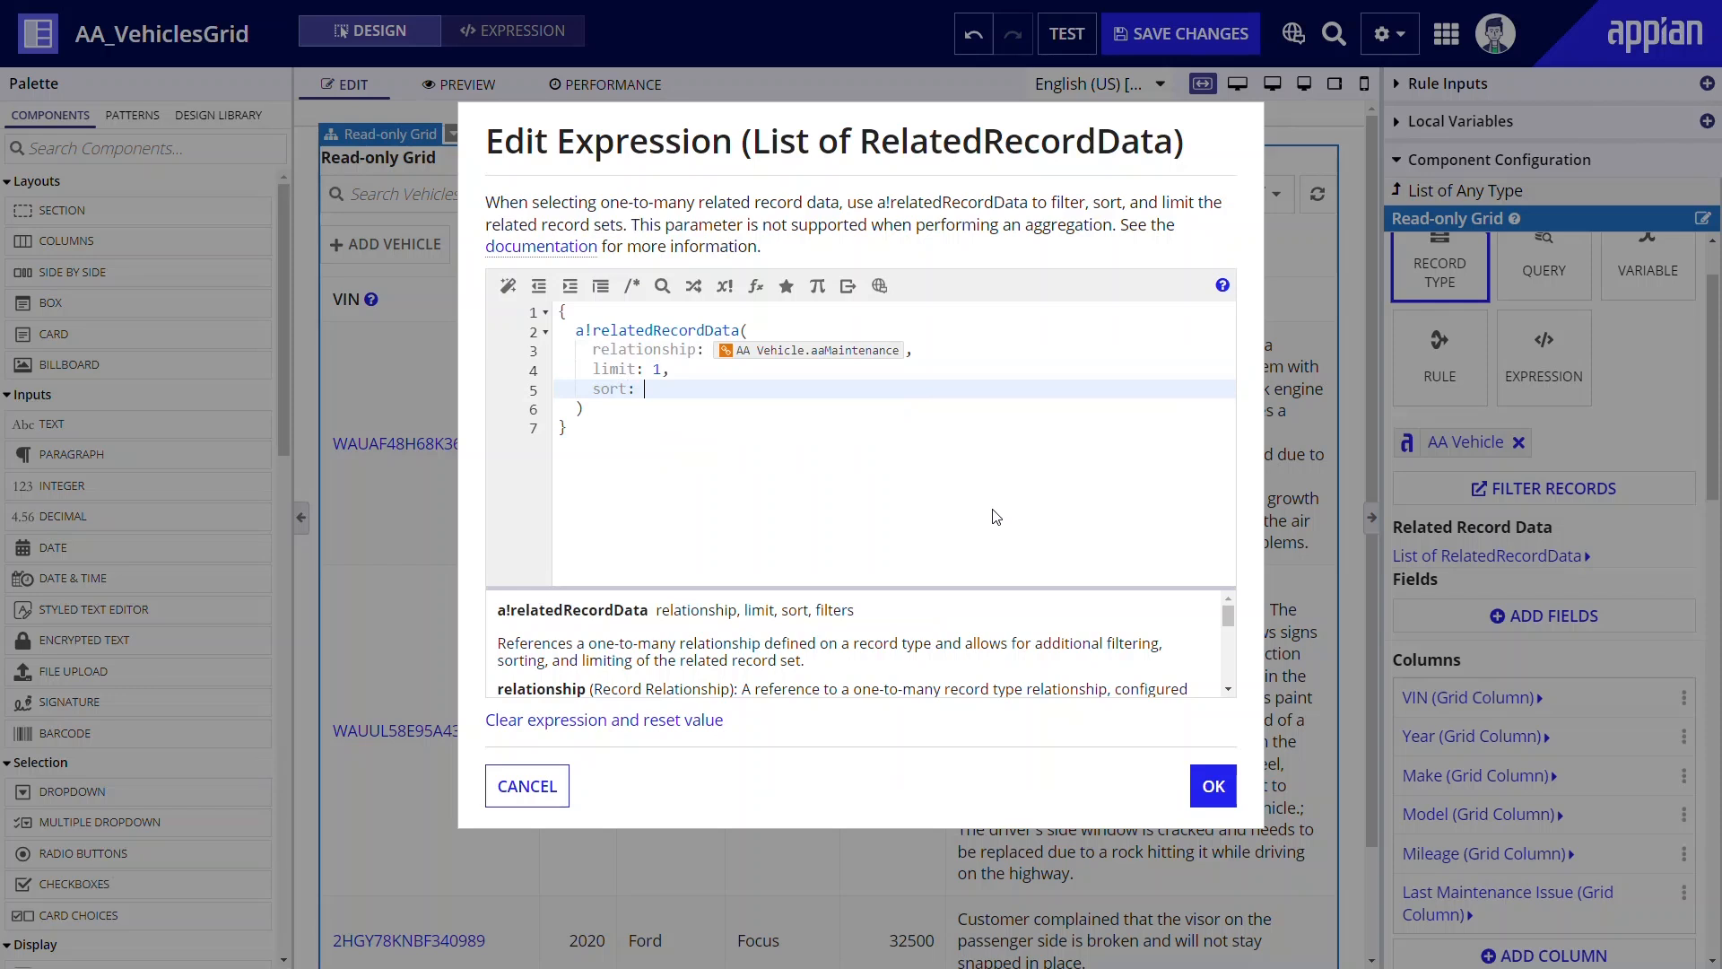
{"action": "type", "text": "a!sorti"}
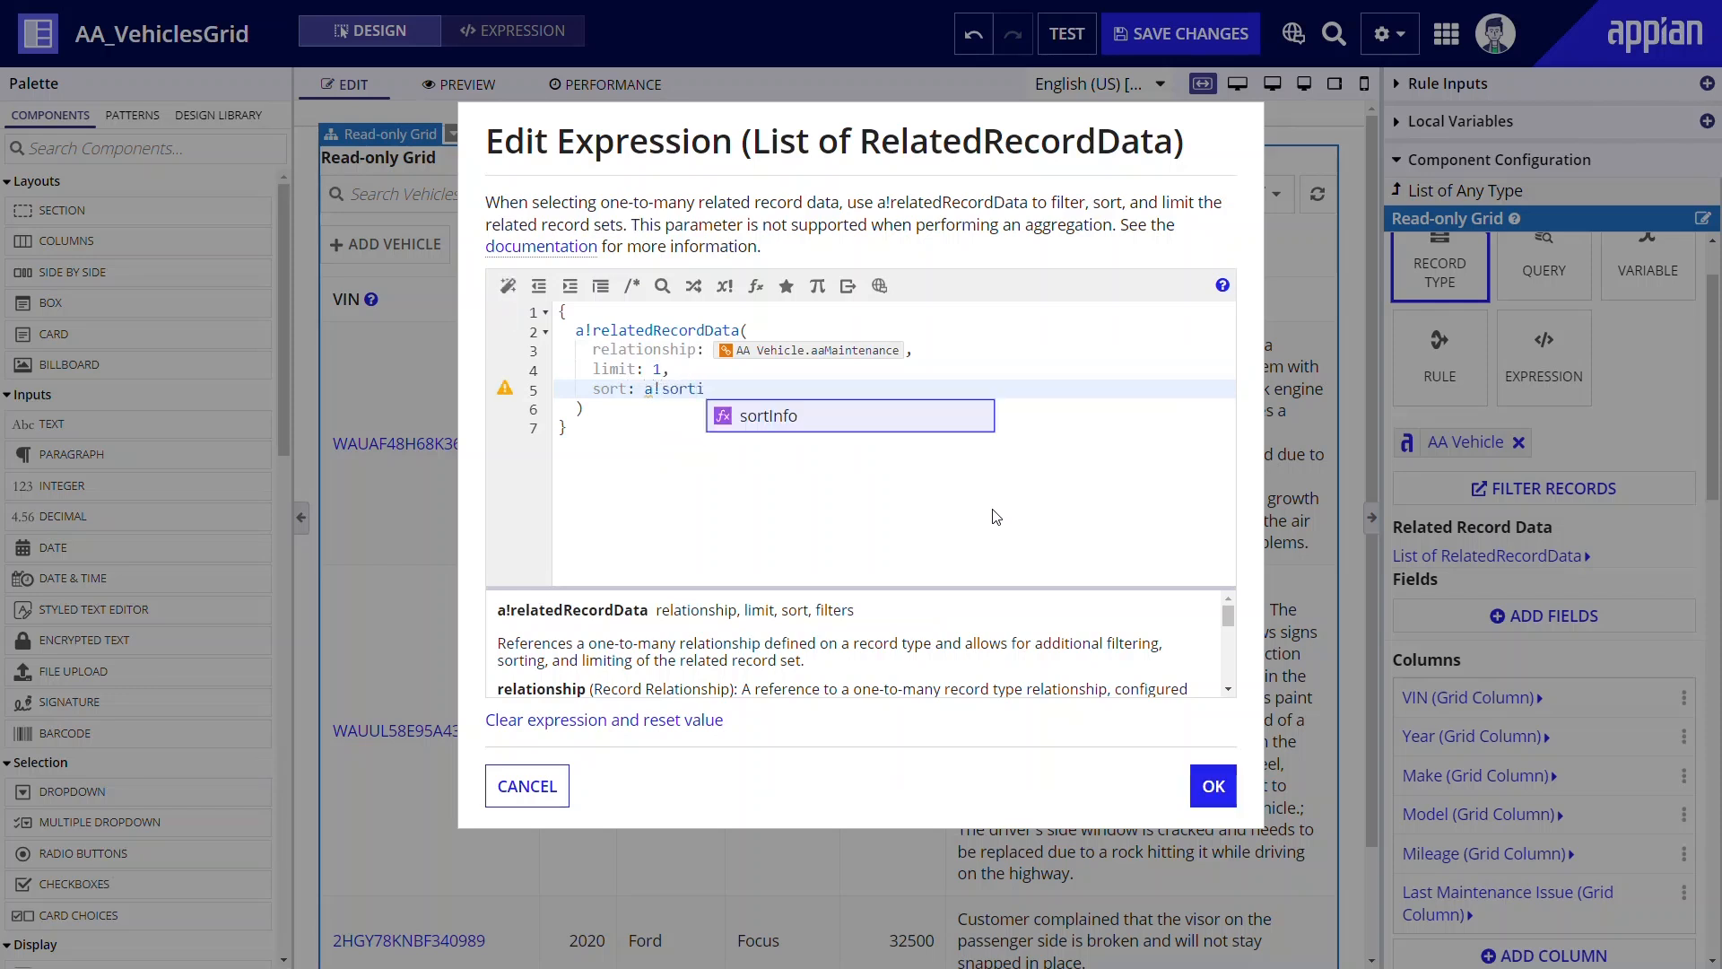
{"action": "key", "text": "Return"}
{"action": "key", "text": "Return"}
{"action": "type", "text": "field: mai"}
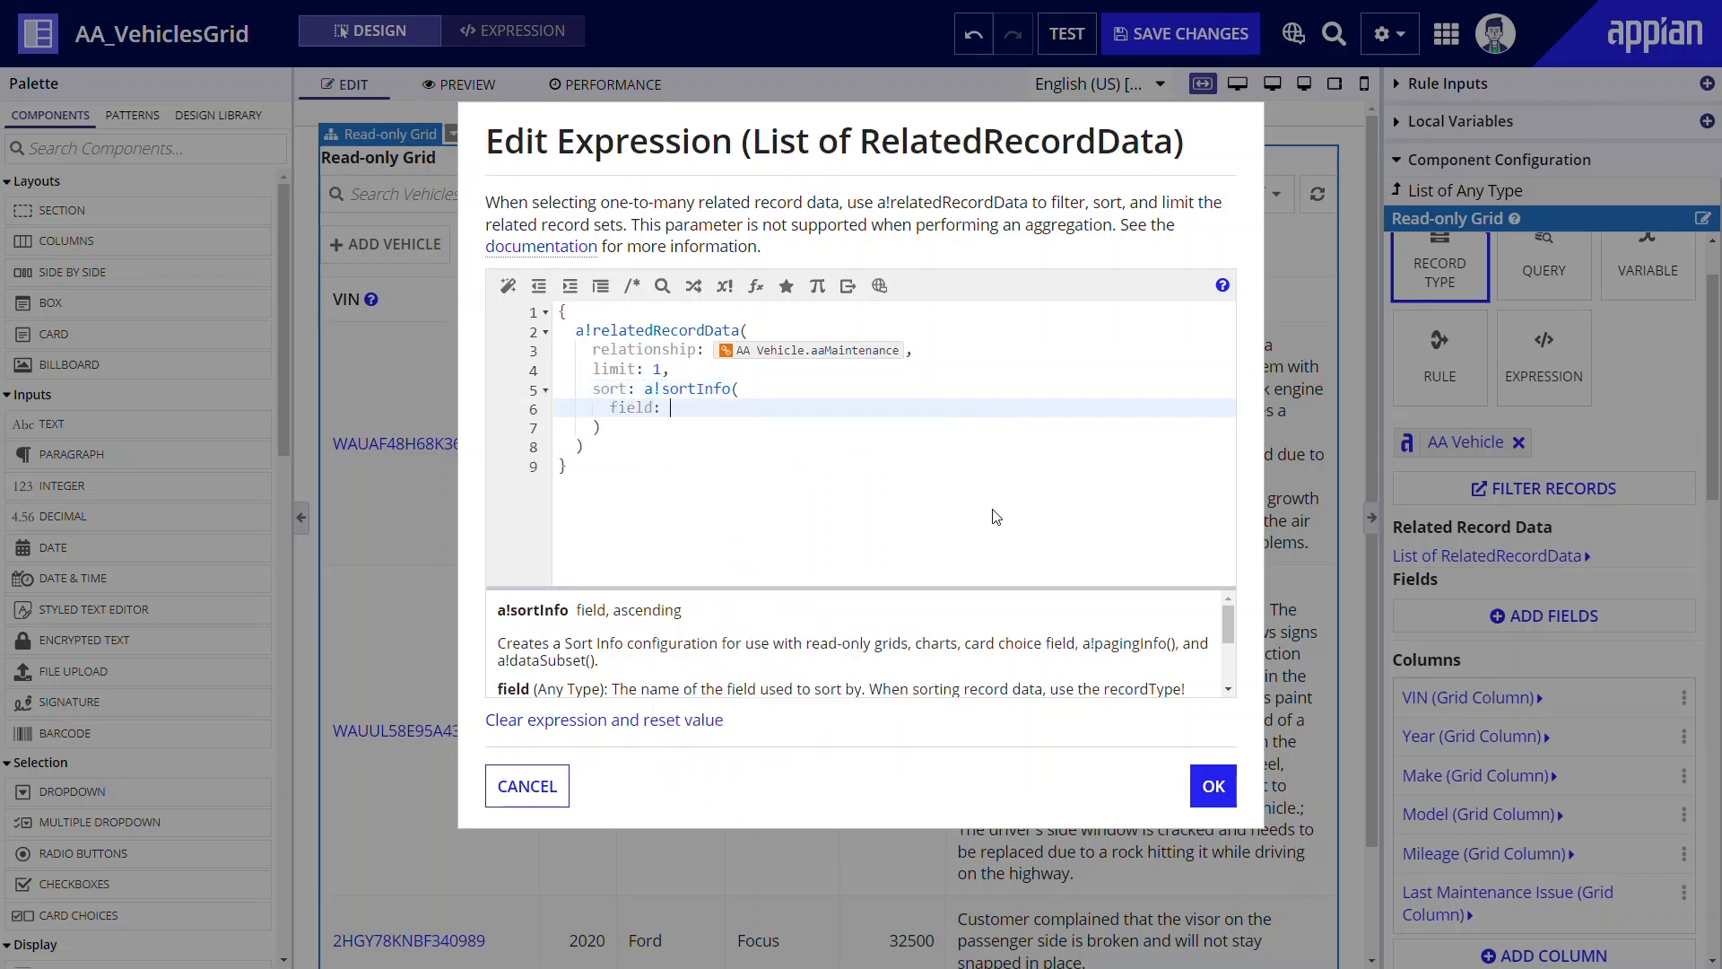
{"action": "type", "text": "n"}
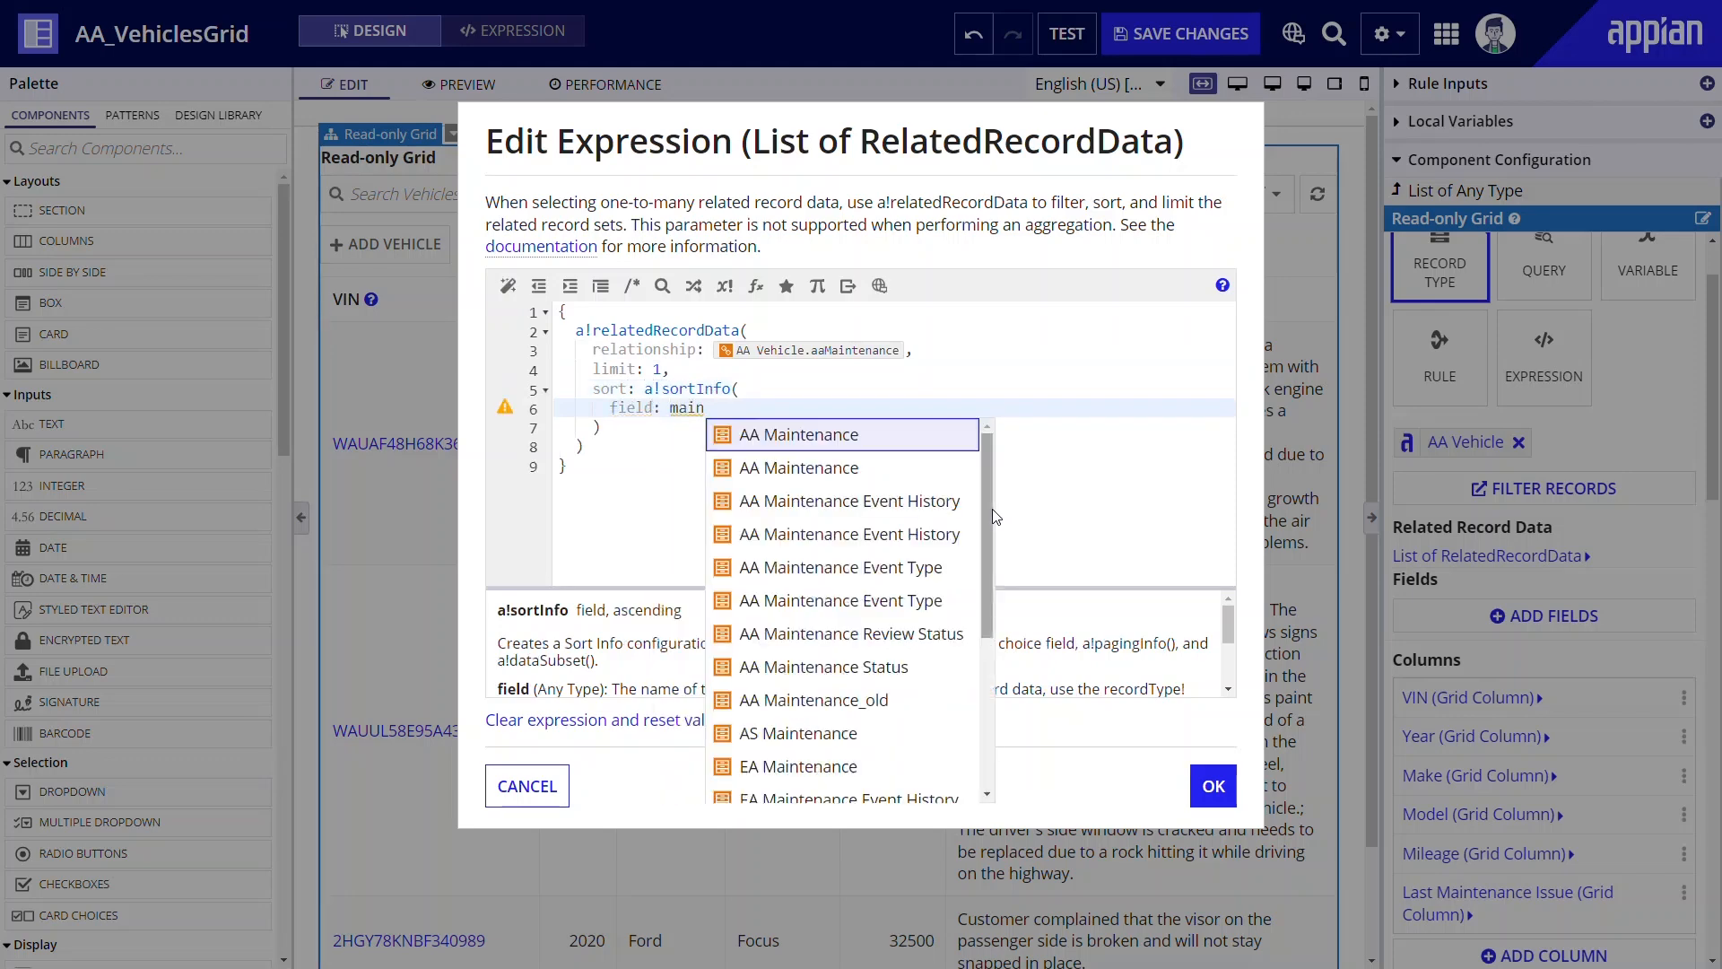
{"action": "key", "text": "Return"}
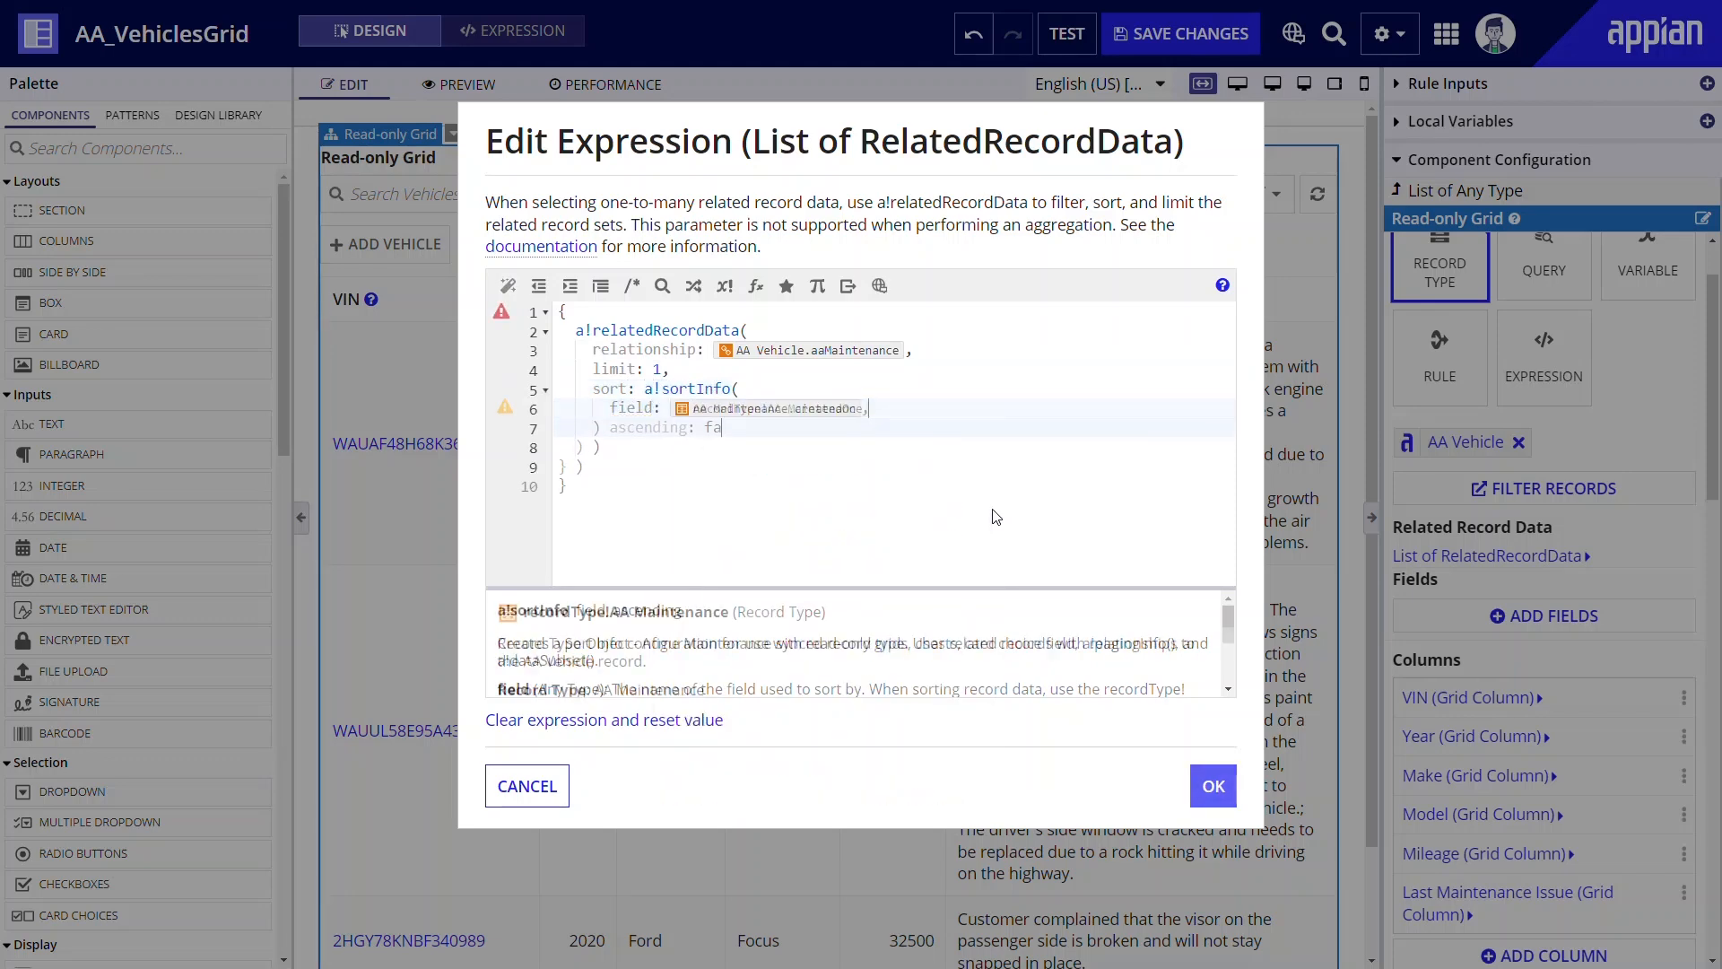
{"action": "type", "text": "lse"}
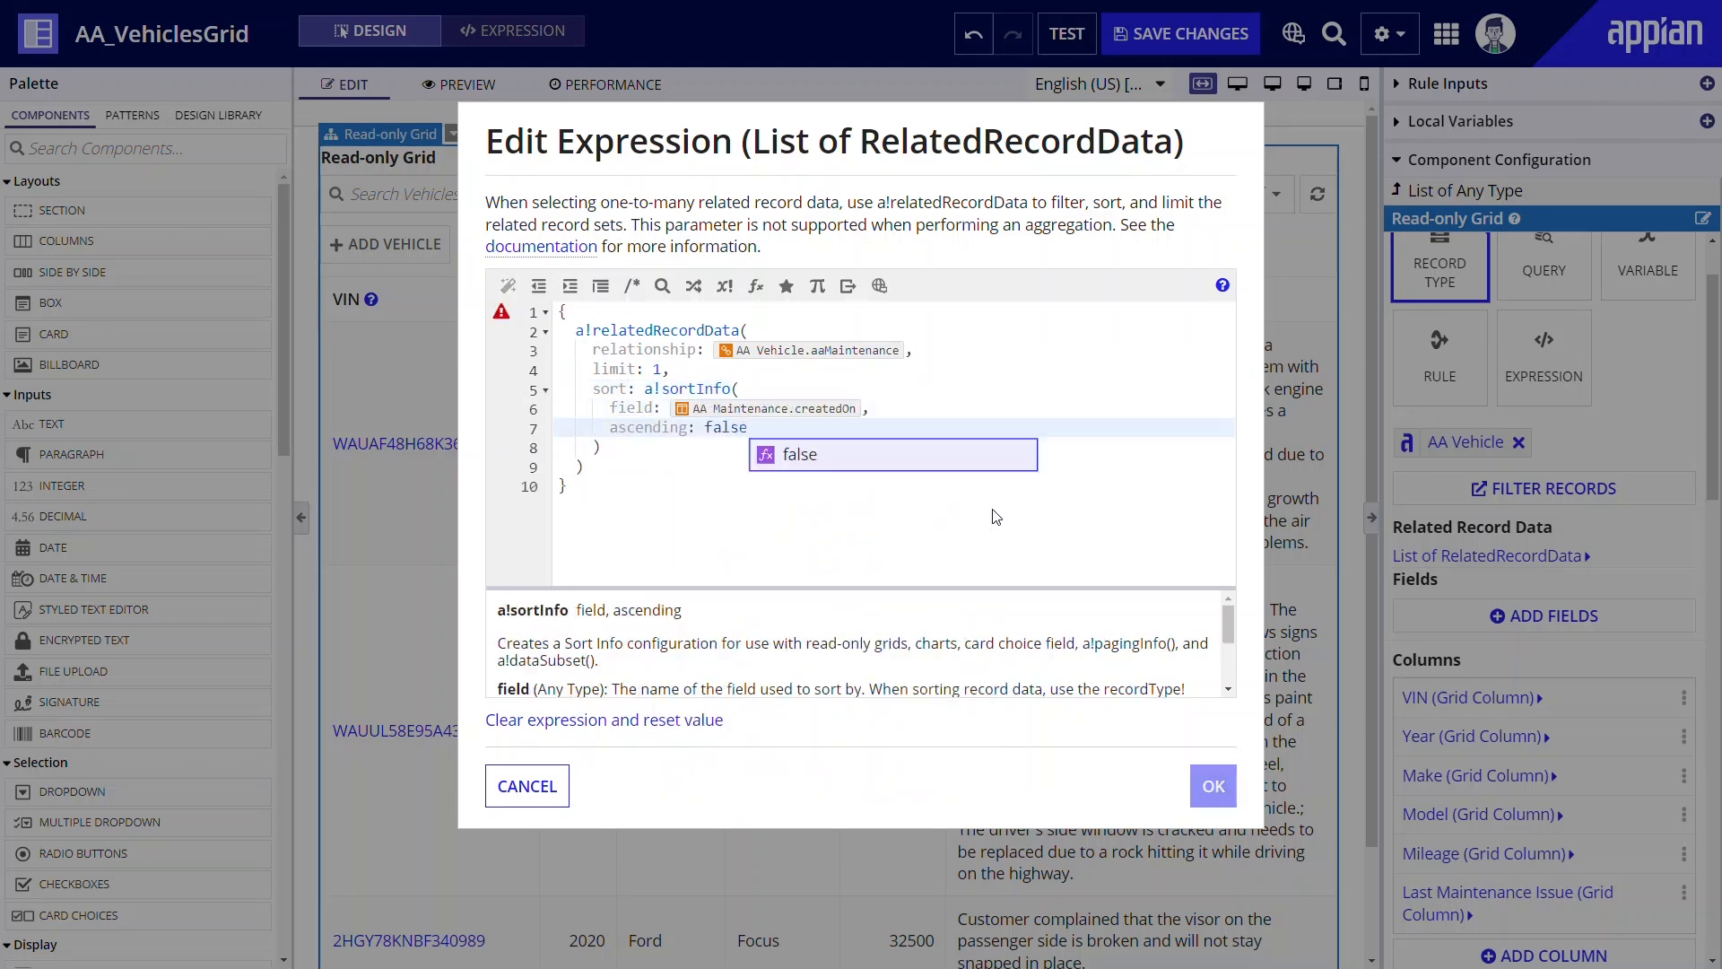
{"action": "key", "text": "Return"}
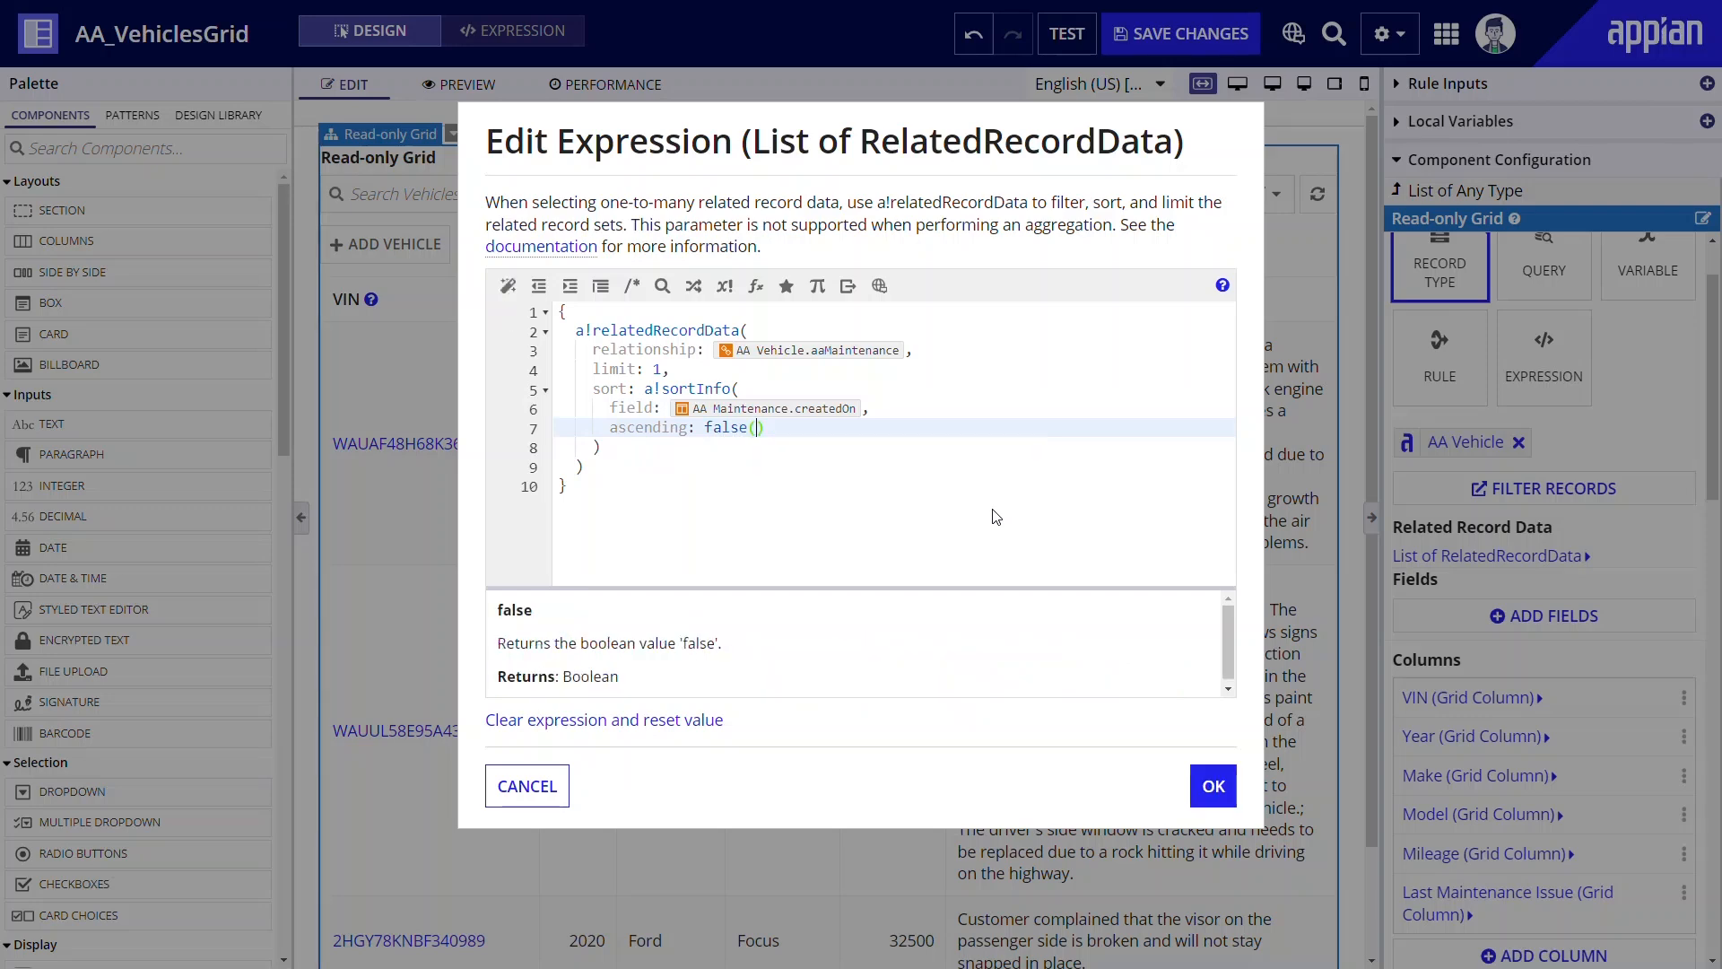
{"action": "left_click", "coordinate": [1210, 798]}
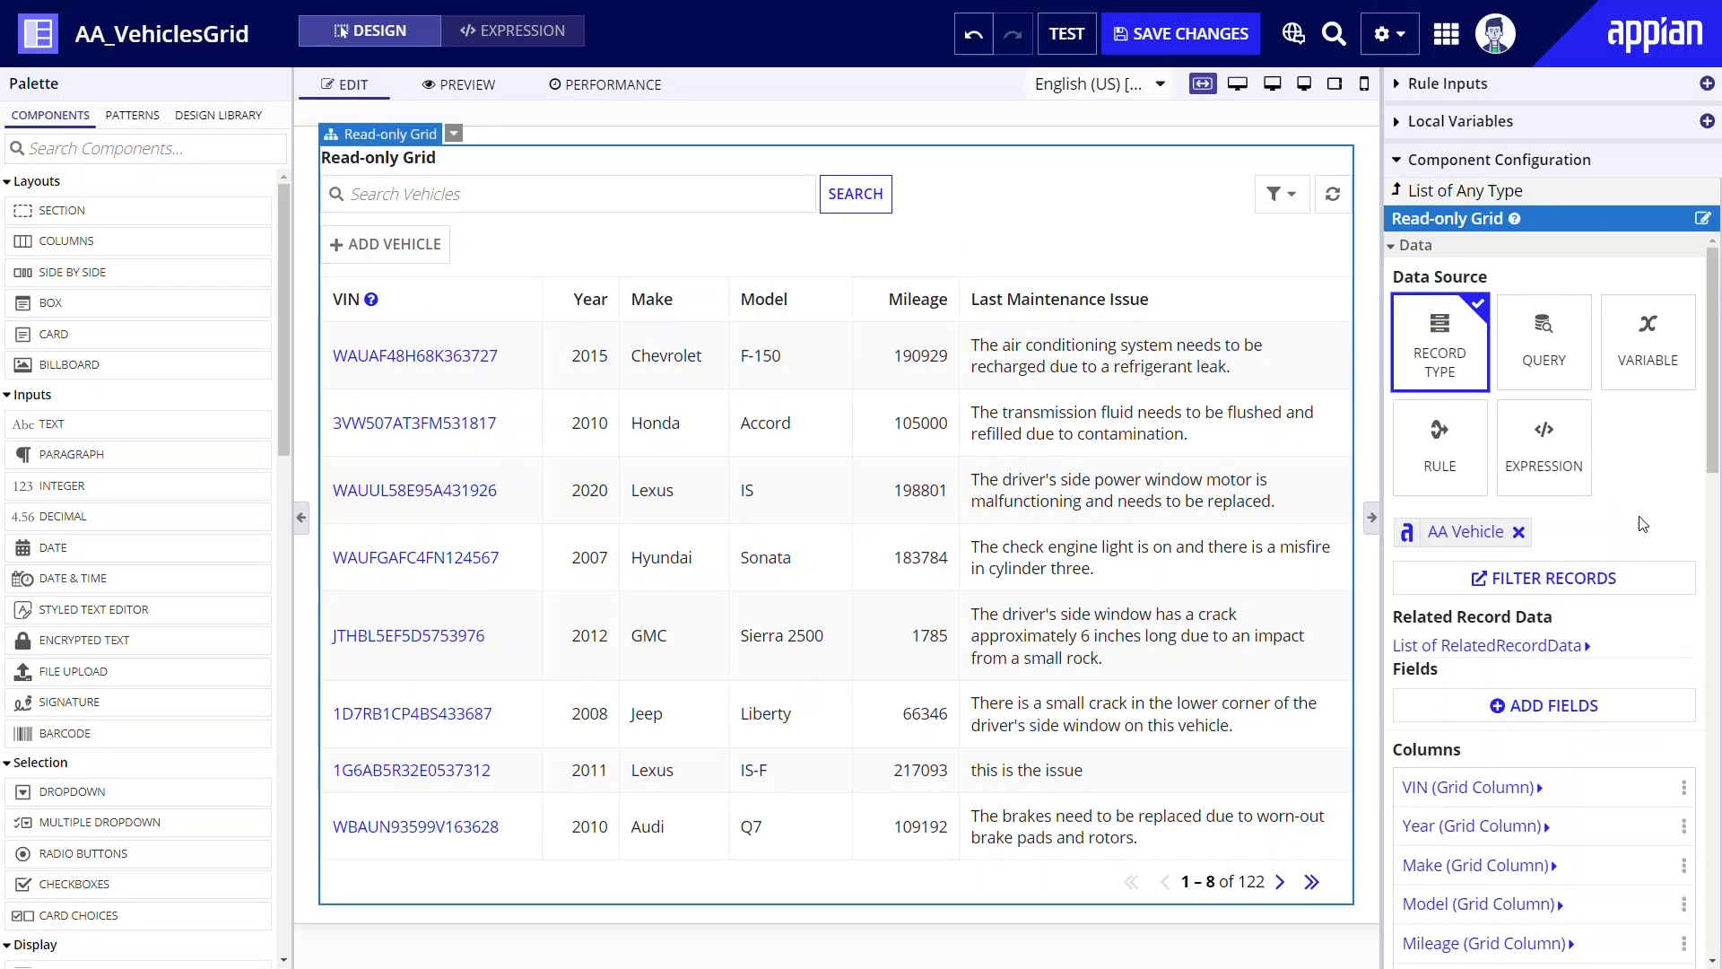
Step: Add the Mileage user filter to the grid's record list settings
{"action": "scroll", "coordinate": [1644, 525], "scroll_direction": "down", "scroll_amount": 3}
{"action": "scroll", "coordinate": [1644, 525], "scroll_direction": "down", "scroll_amount": 4}
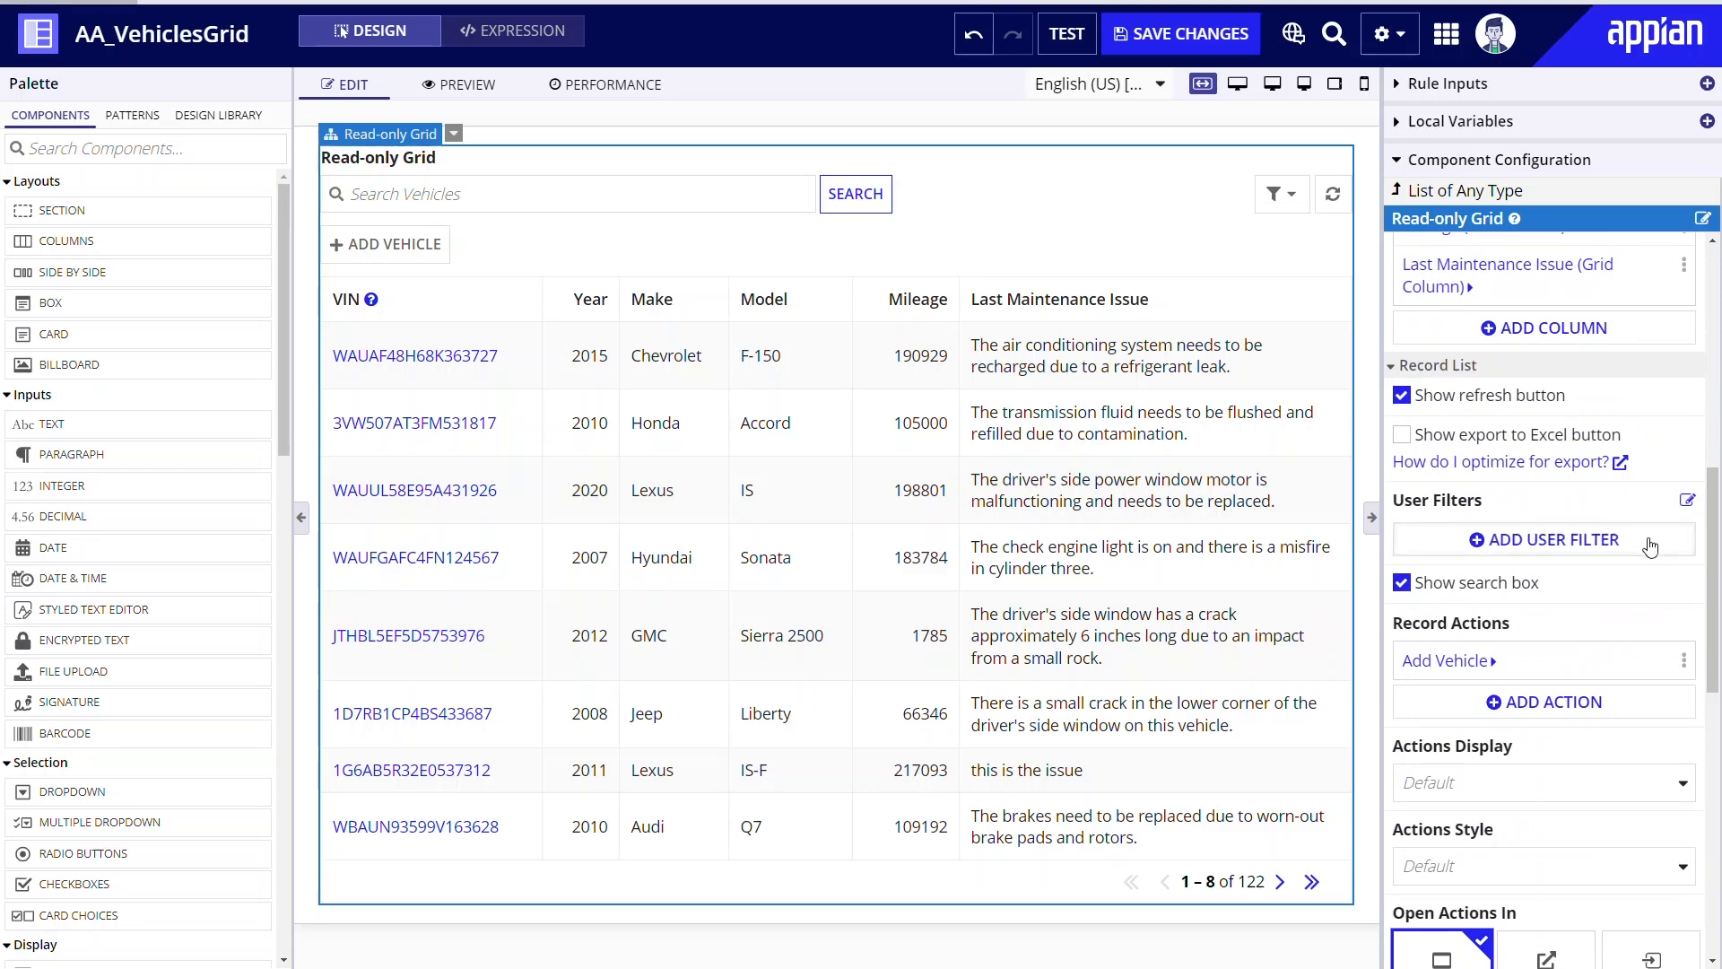
{"action": "left_click", "coordinate": [1651, 542]}
{"action": "left_click", "coordinate": [1655, 553]}
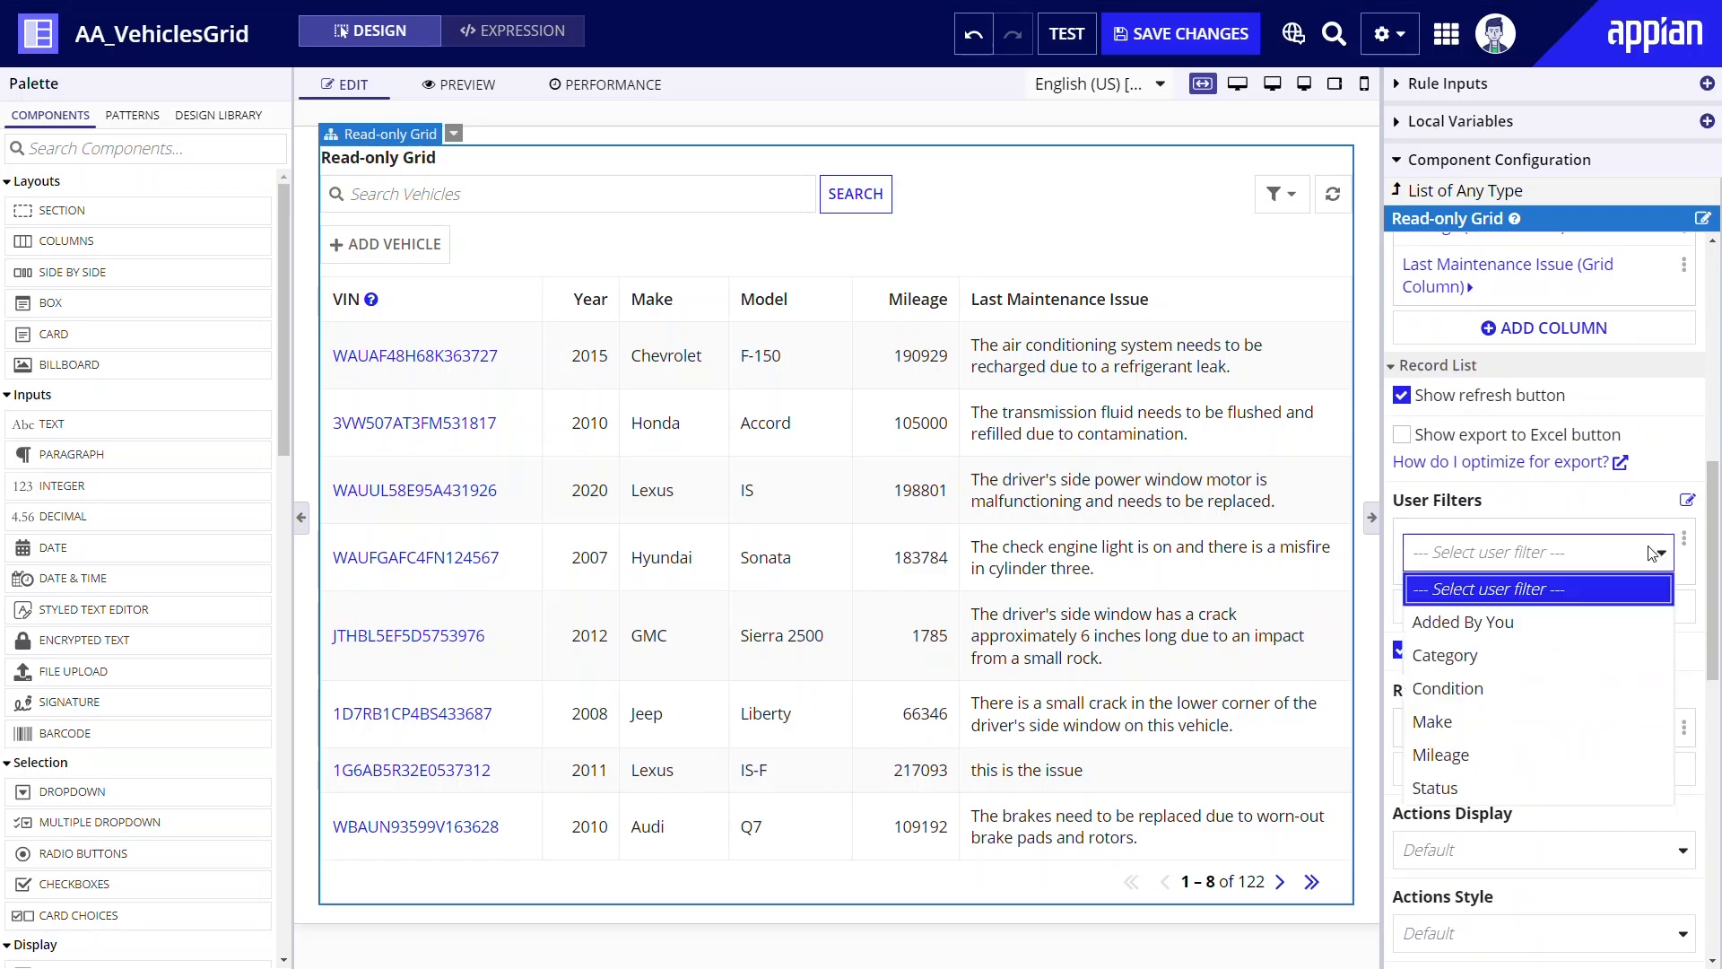
{"action": "left_click", "coordinate": [1507, 744]}
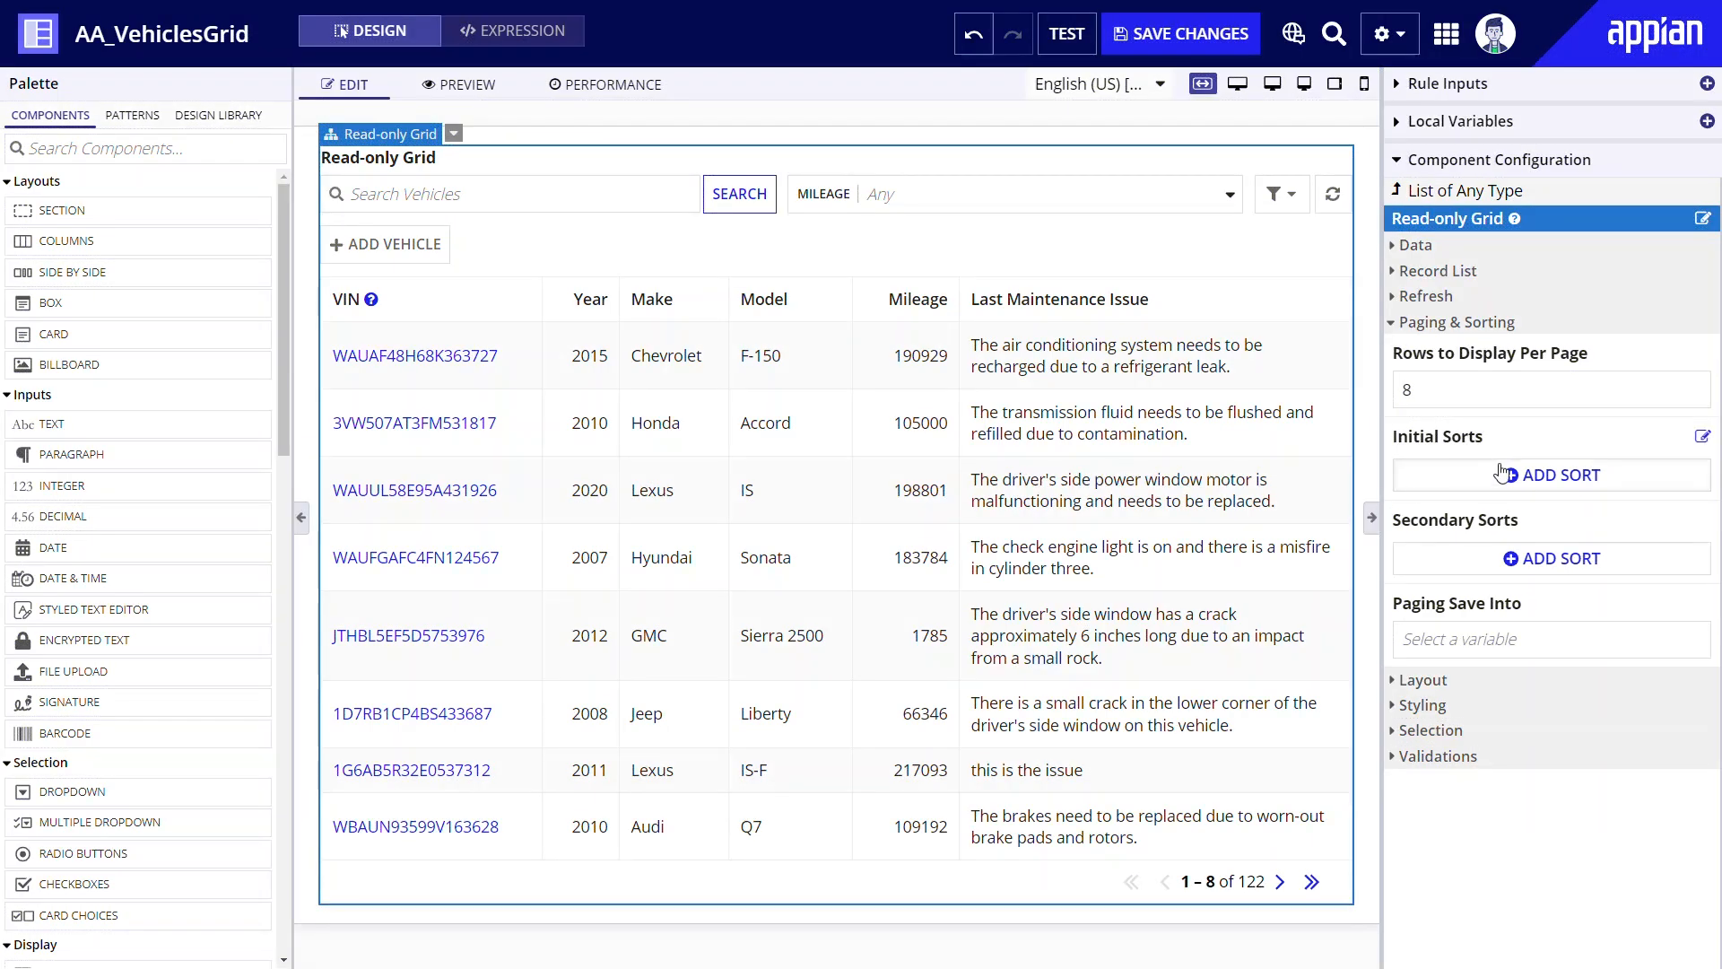
Step: Add an initial sort to the grid on the mileage field in ascending order
{"action": "left_click", "coordinate": [1510, 480]}
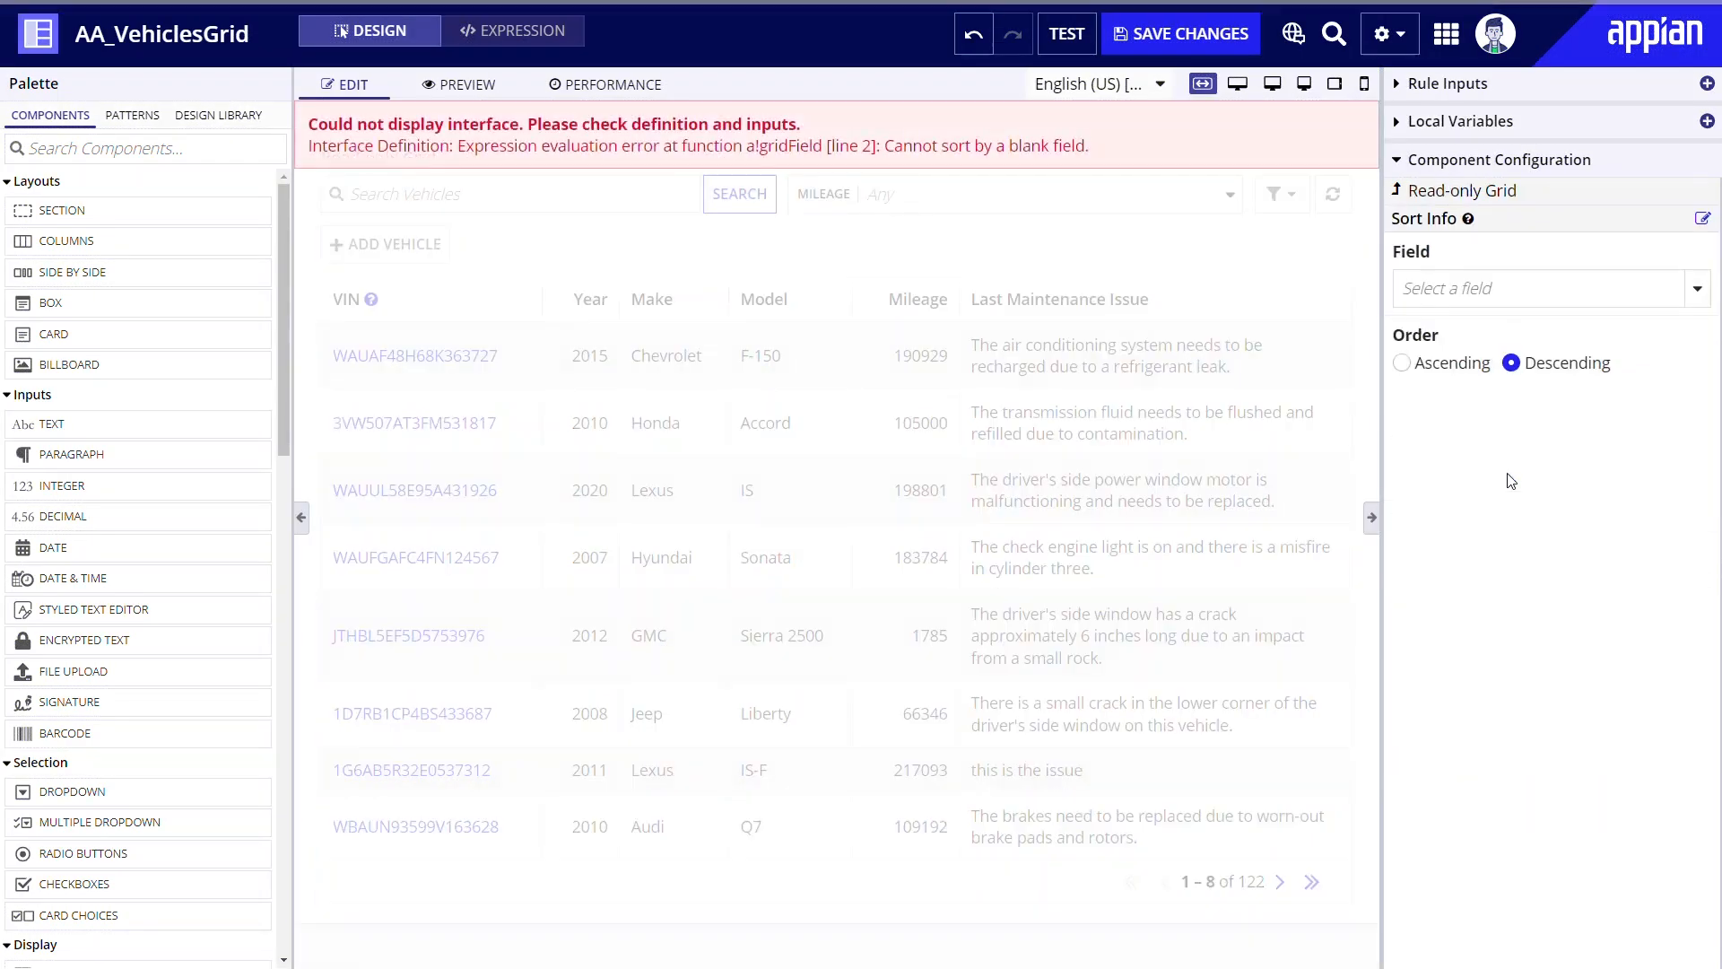
{"action": "left_click", "coordinate": [1707, 298]}
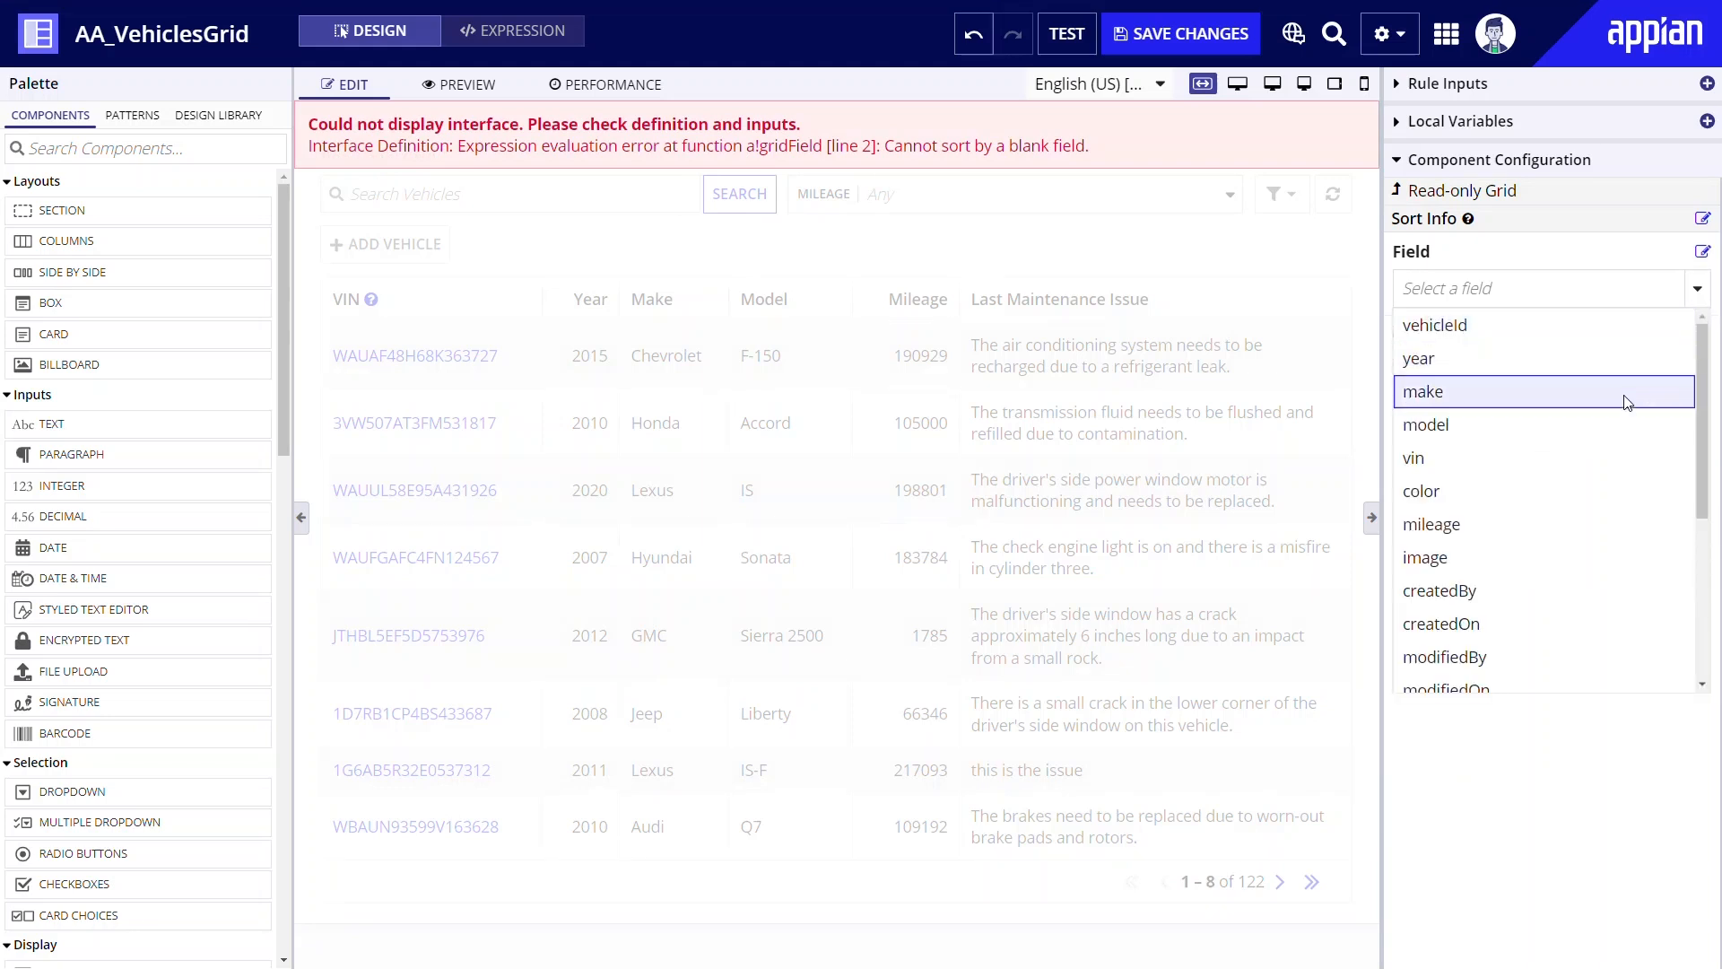
{"action": "left_click", "coordinate": [1529, 532]}
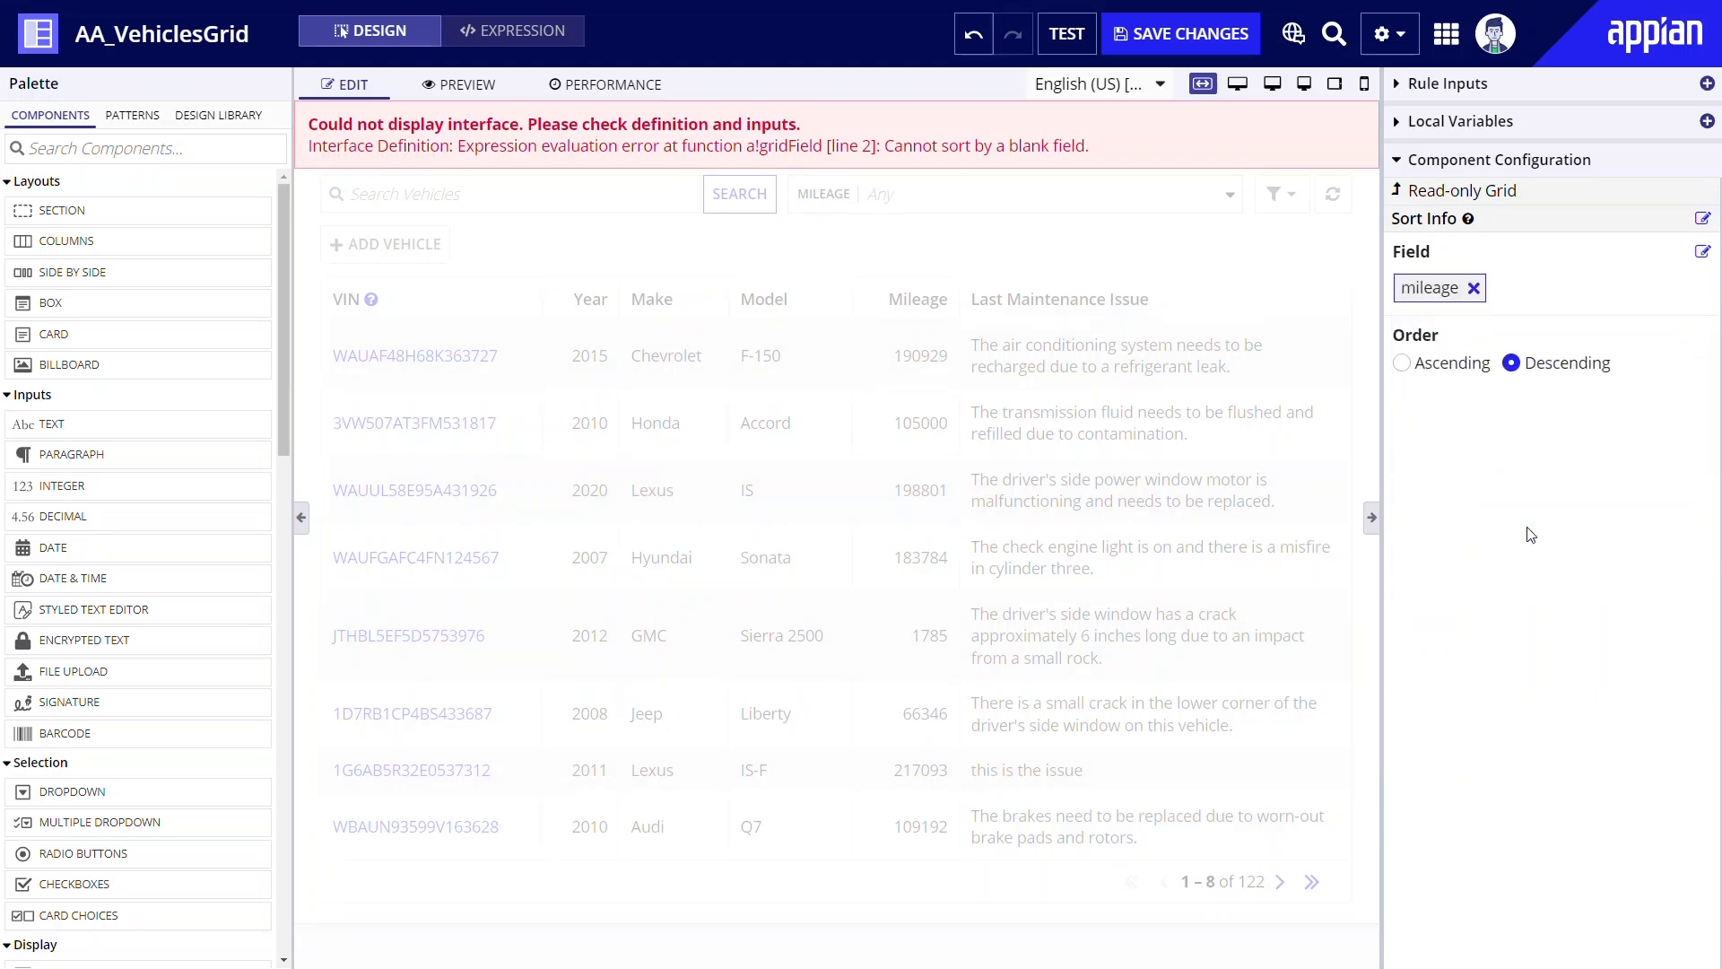
{"action": "left_click", "coordinate": [1401, 362]}
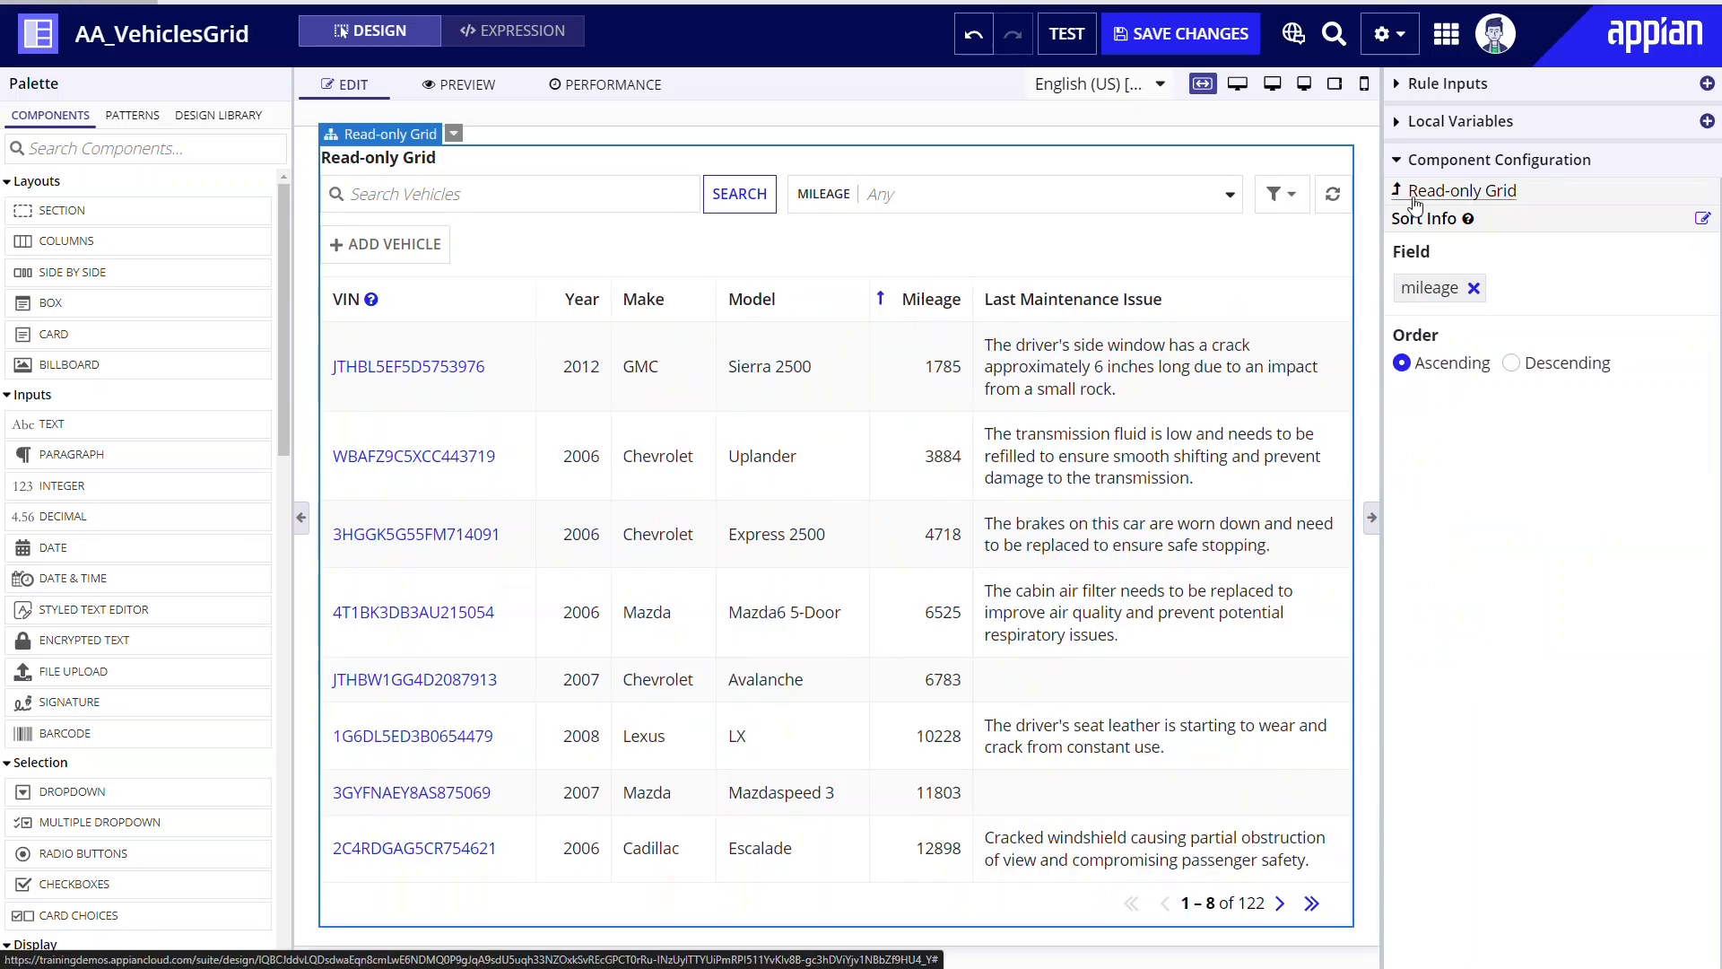
Step: Add a secondary sort to the grid on the mileage field in ascending order
{"action": "left_click", "coordinate": [1415, 201]}
{"action": "scroll", "coordinate": [1628, 550], "scroll_direction": "down", "scroll_amount": 15}
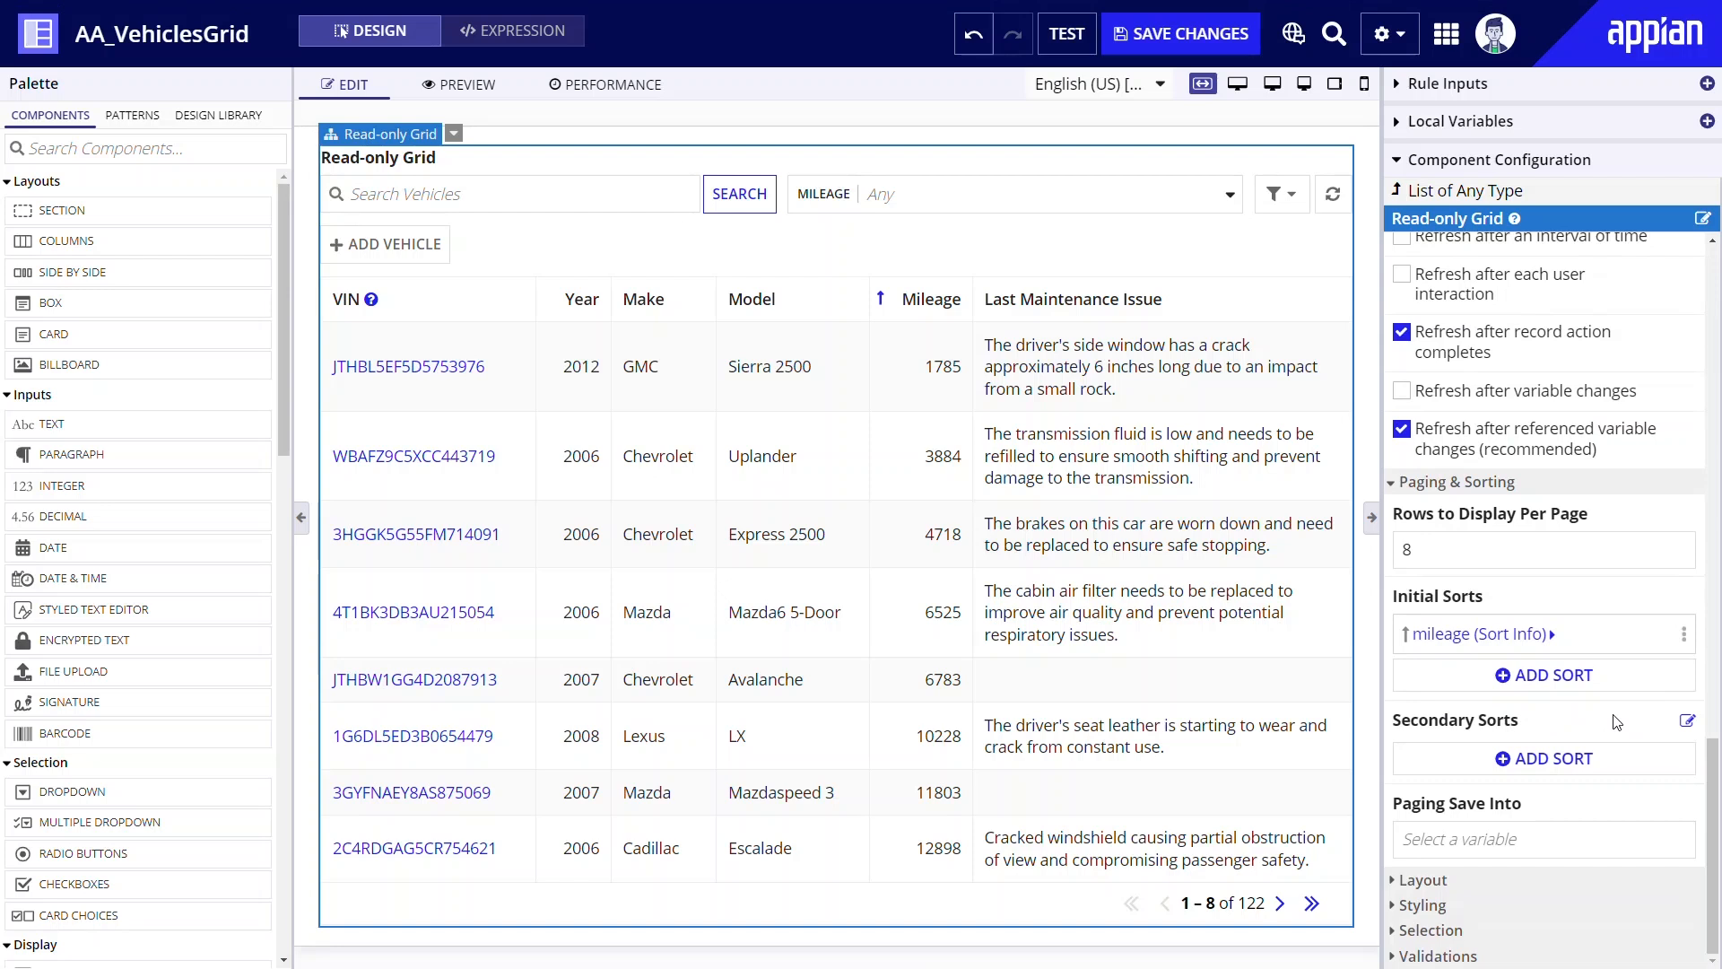
{"action": "left_click", "coordinate": [1620, 769]}
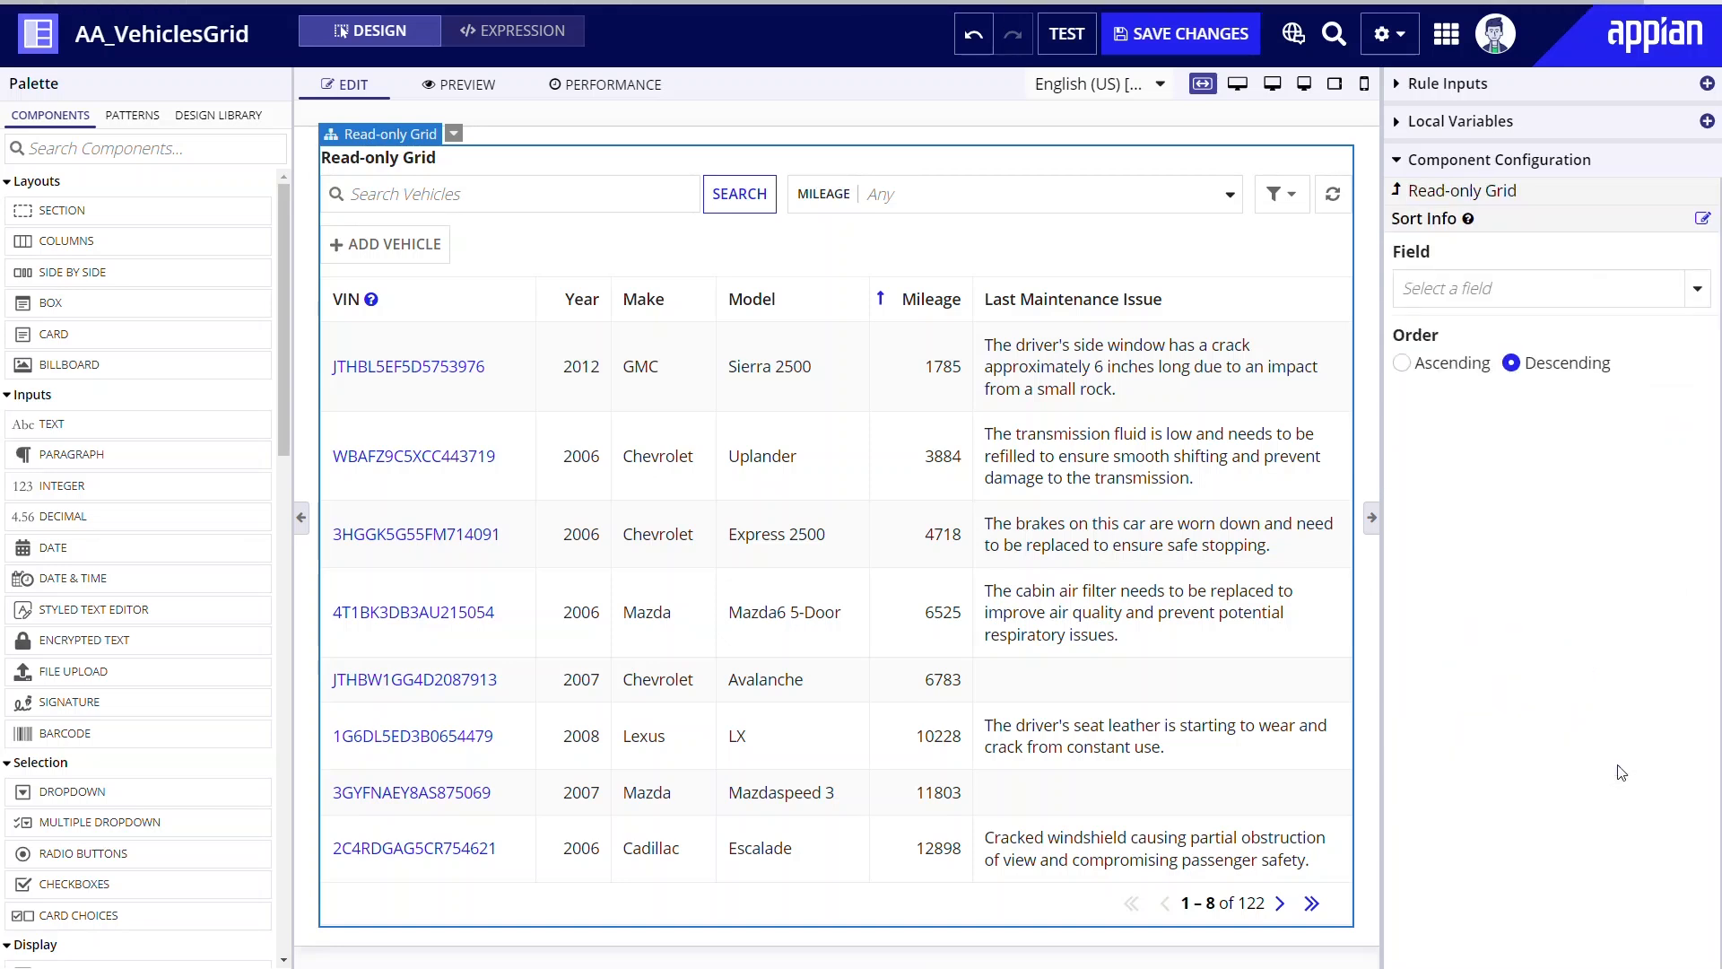
{"action": "left_click", "coordinate": [1700, 301]}
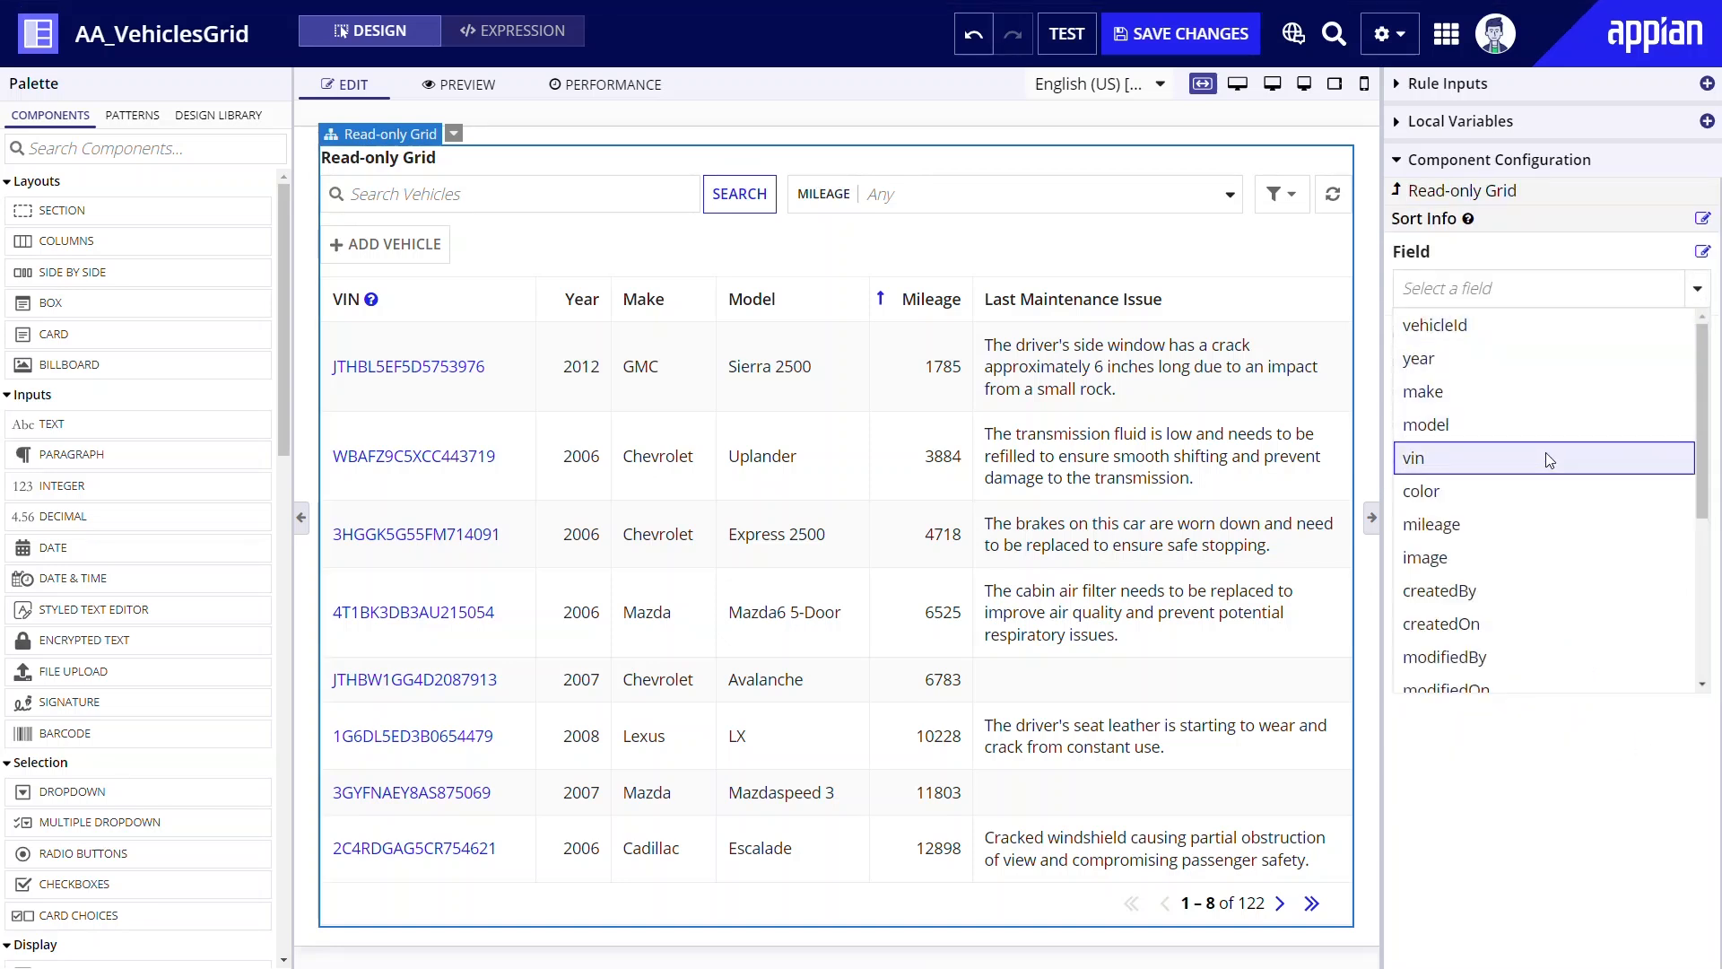
{"action": "left_click", "coordinate": [1516, 524]}
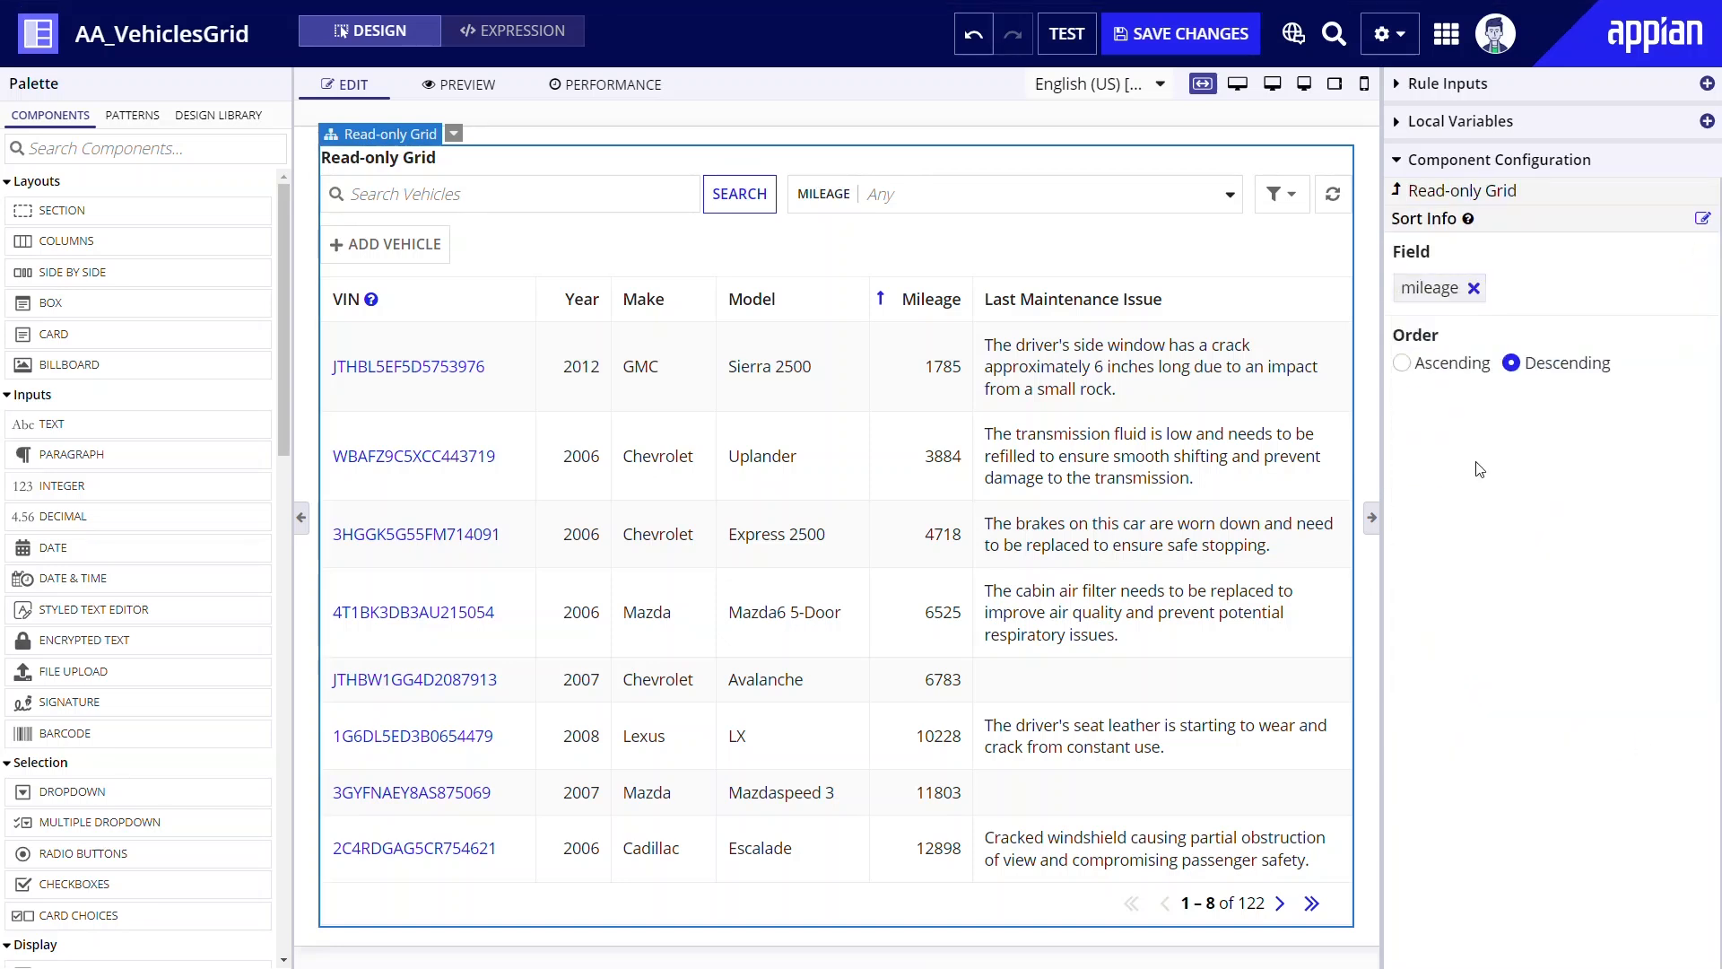
{"action": "left_click", "coordinate": [1403, 364]}
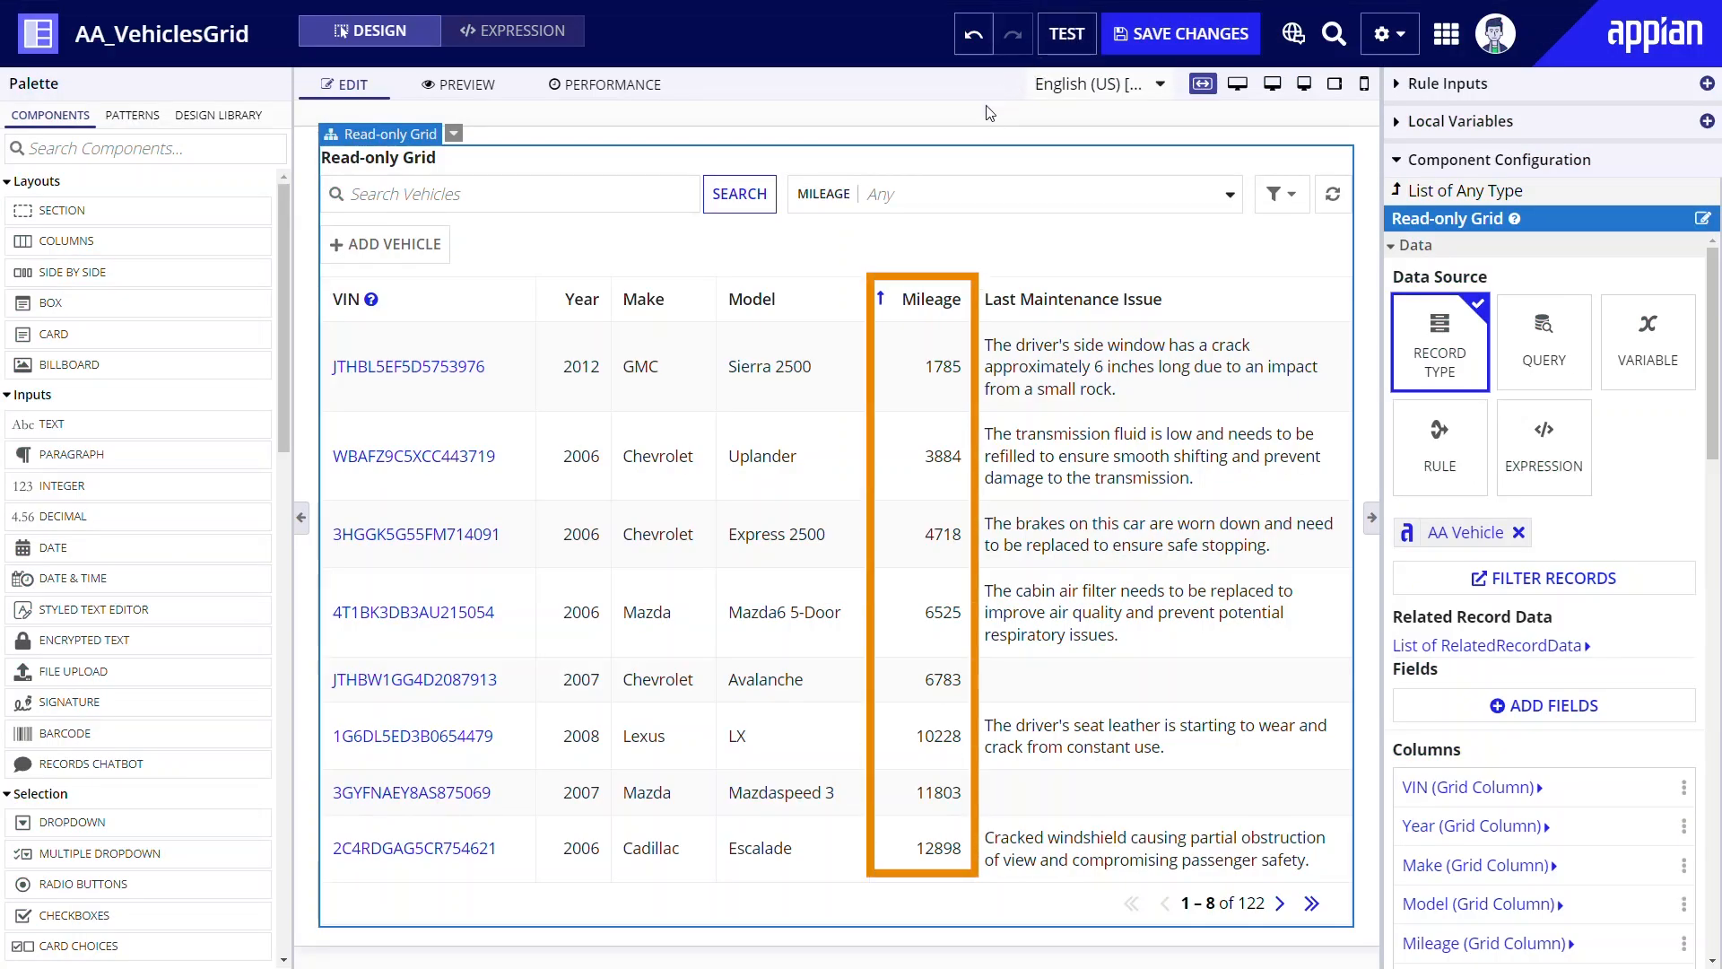
Step: Sort the displayed records by the Make column to test the secondary sort, and return to the grid's configuration
{"action": "left_click", "coordinate": [636, 306]}
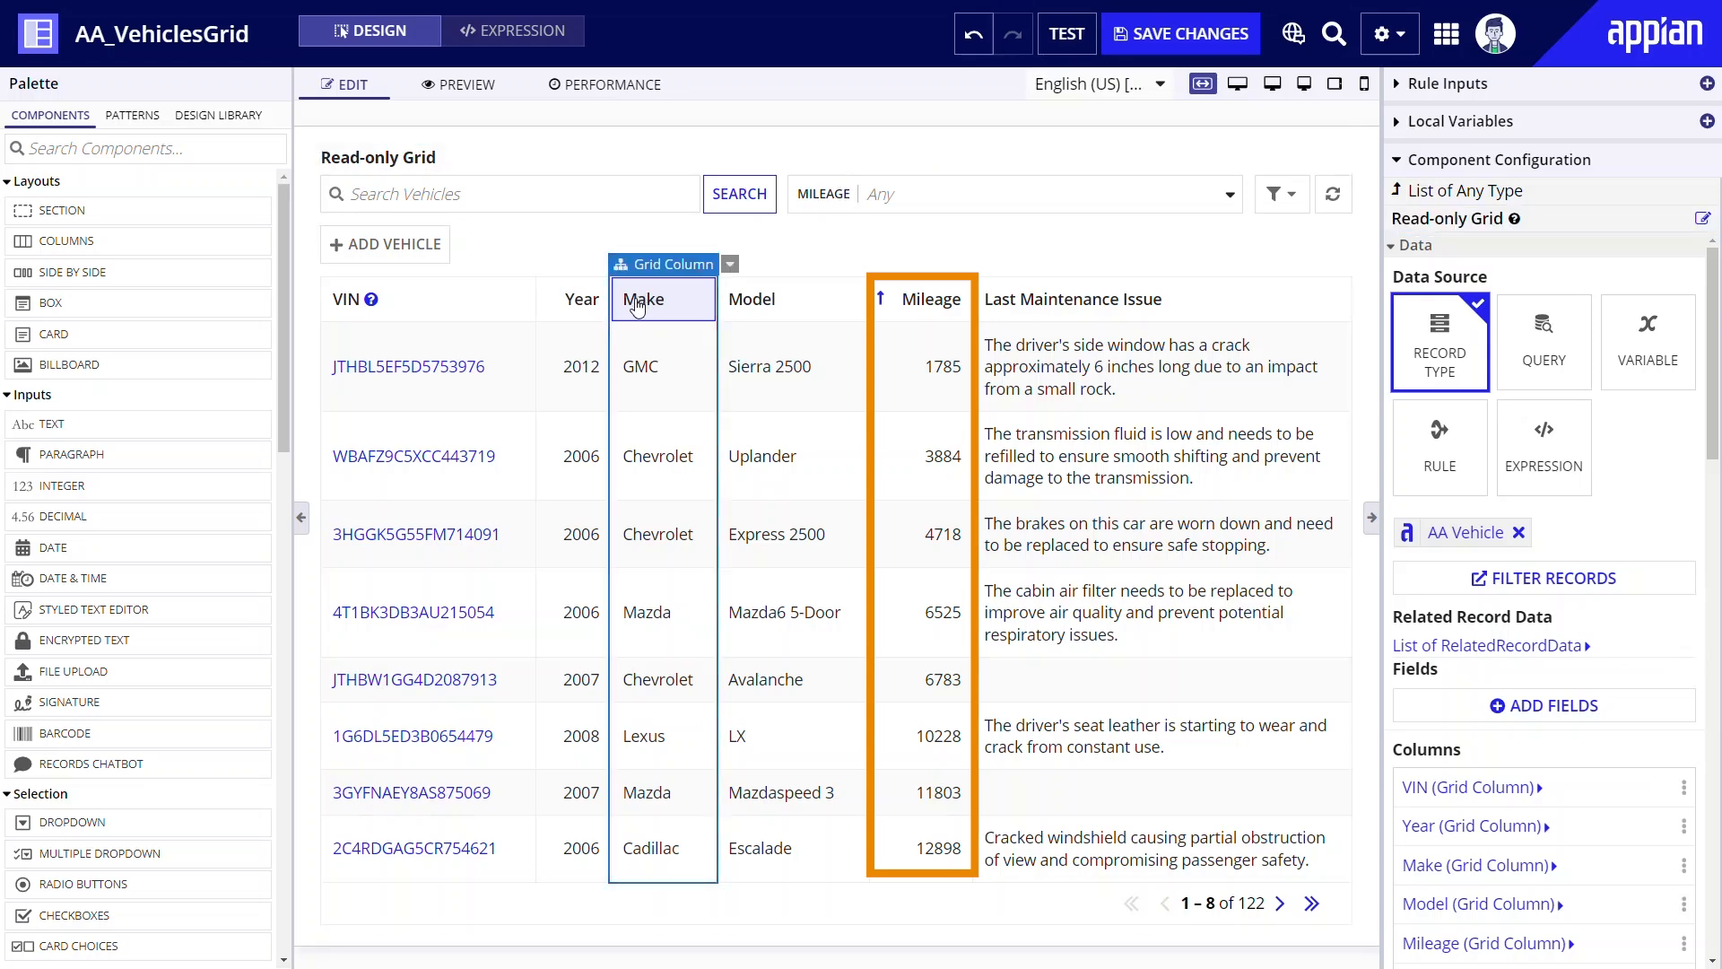
{"action": "left_click", "coordinate": [637, 303]}
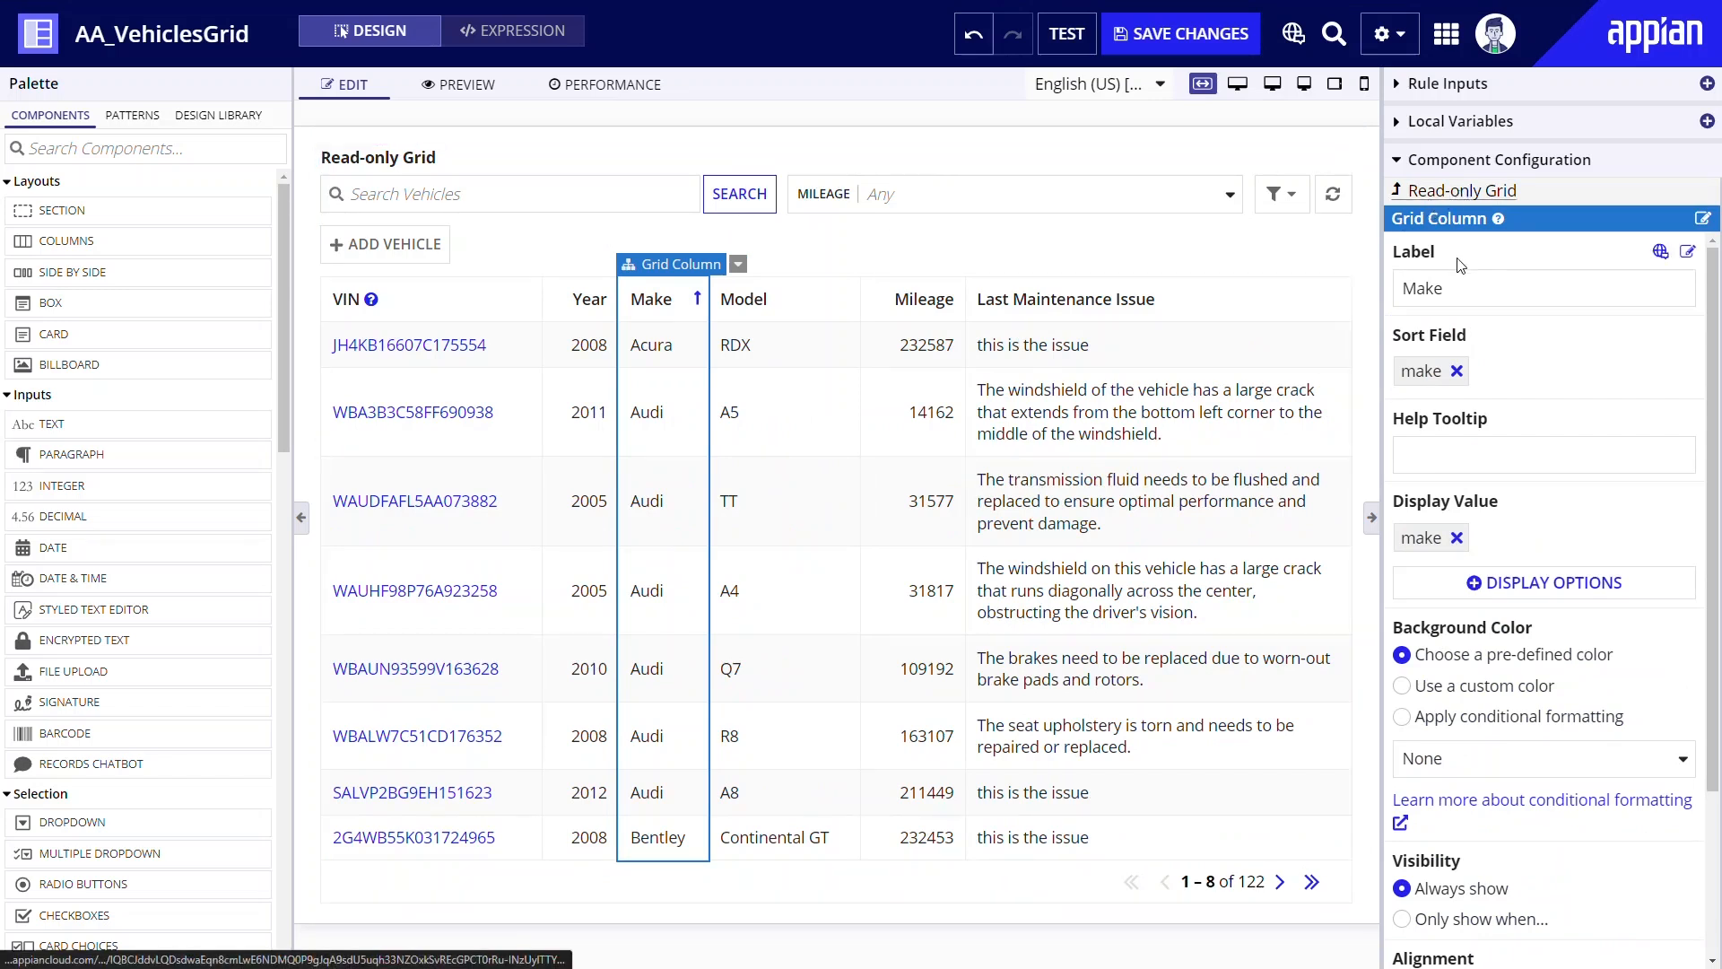
{"action": "left_click", "coordinate": [1462, 190]}
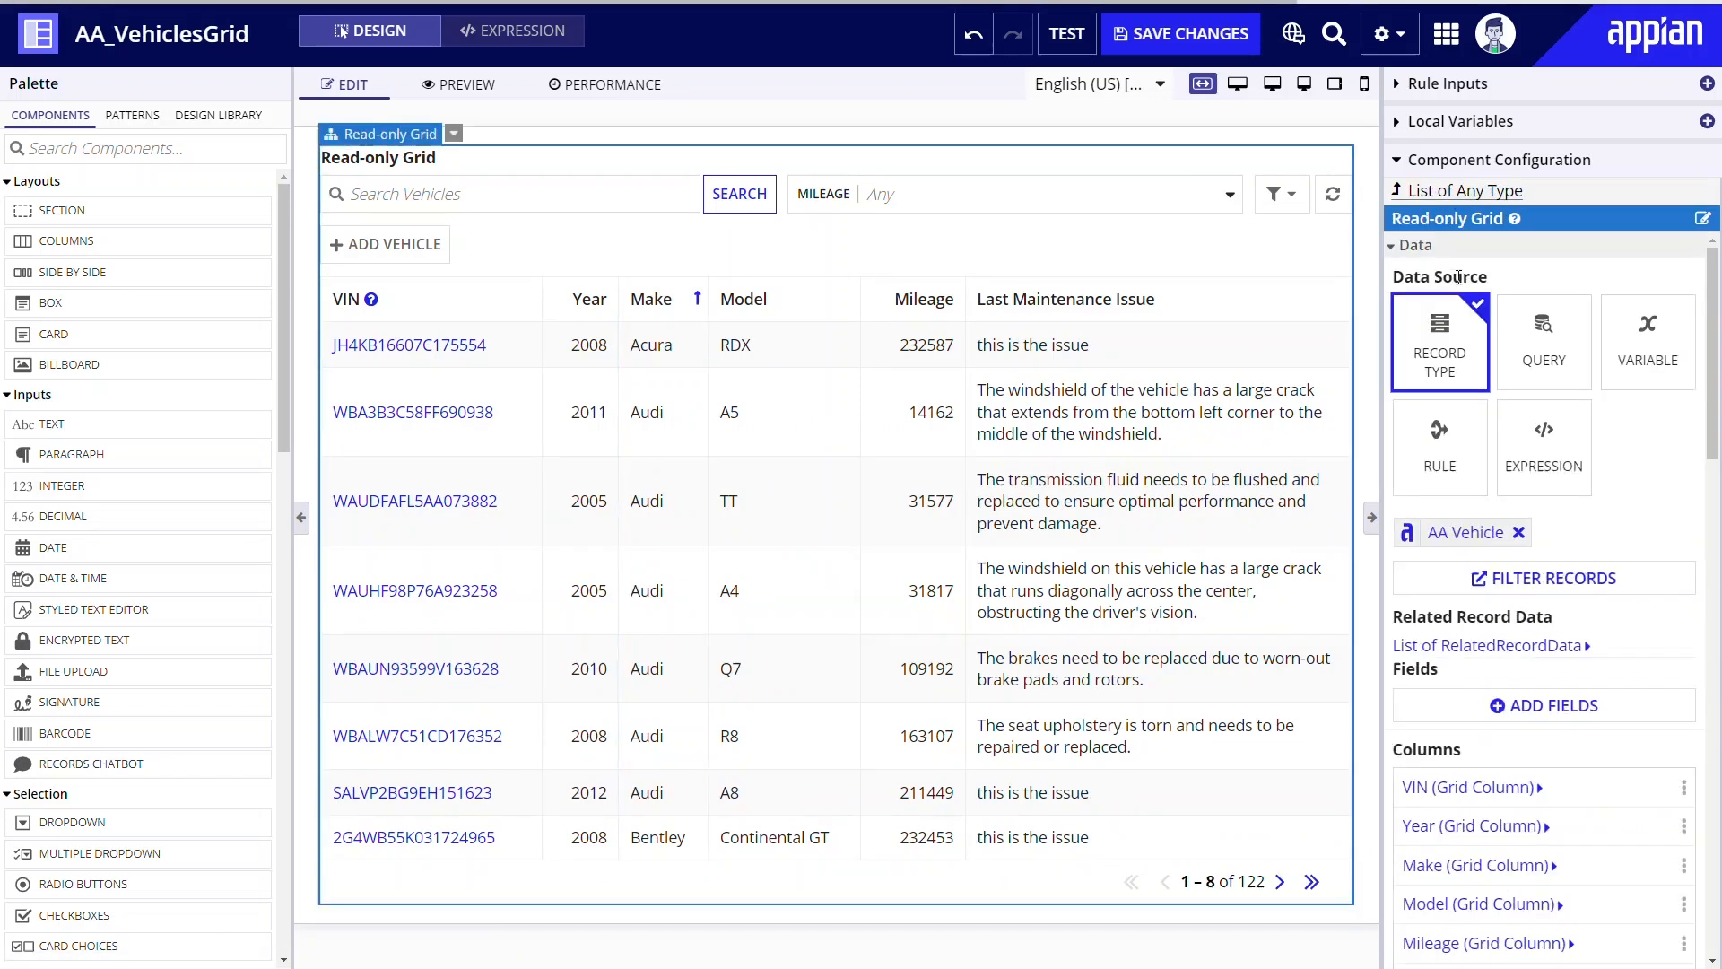
Step: Set the grid's rows to display per page to 5
{"action": "scroll", "coordinate": [1515, 376], "scroll_direction": "down", "scroll_amount": 10}
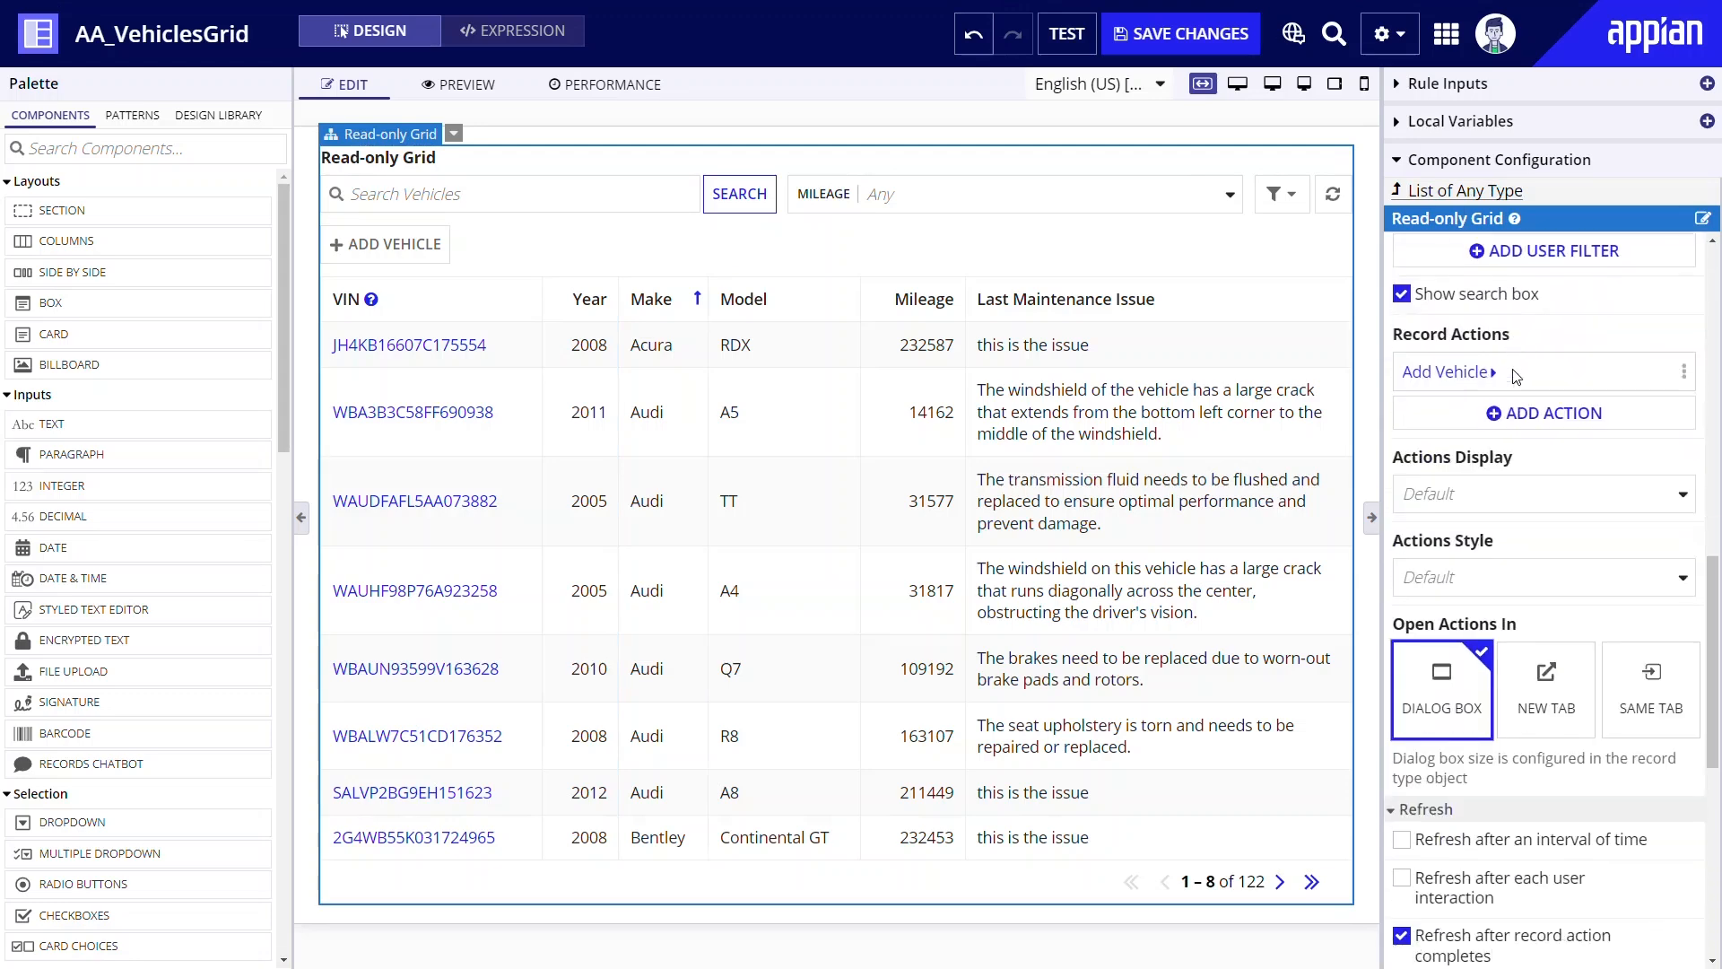
{"action": "scroll", "coordinate": [1516, 377], "scroll_direction": "down", "scroll_amount": 7}
{"action": "left_click", "coordinate": [1463, 505]}
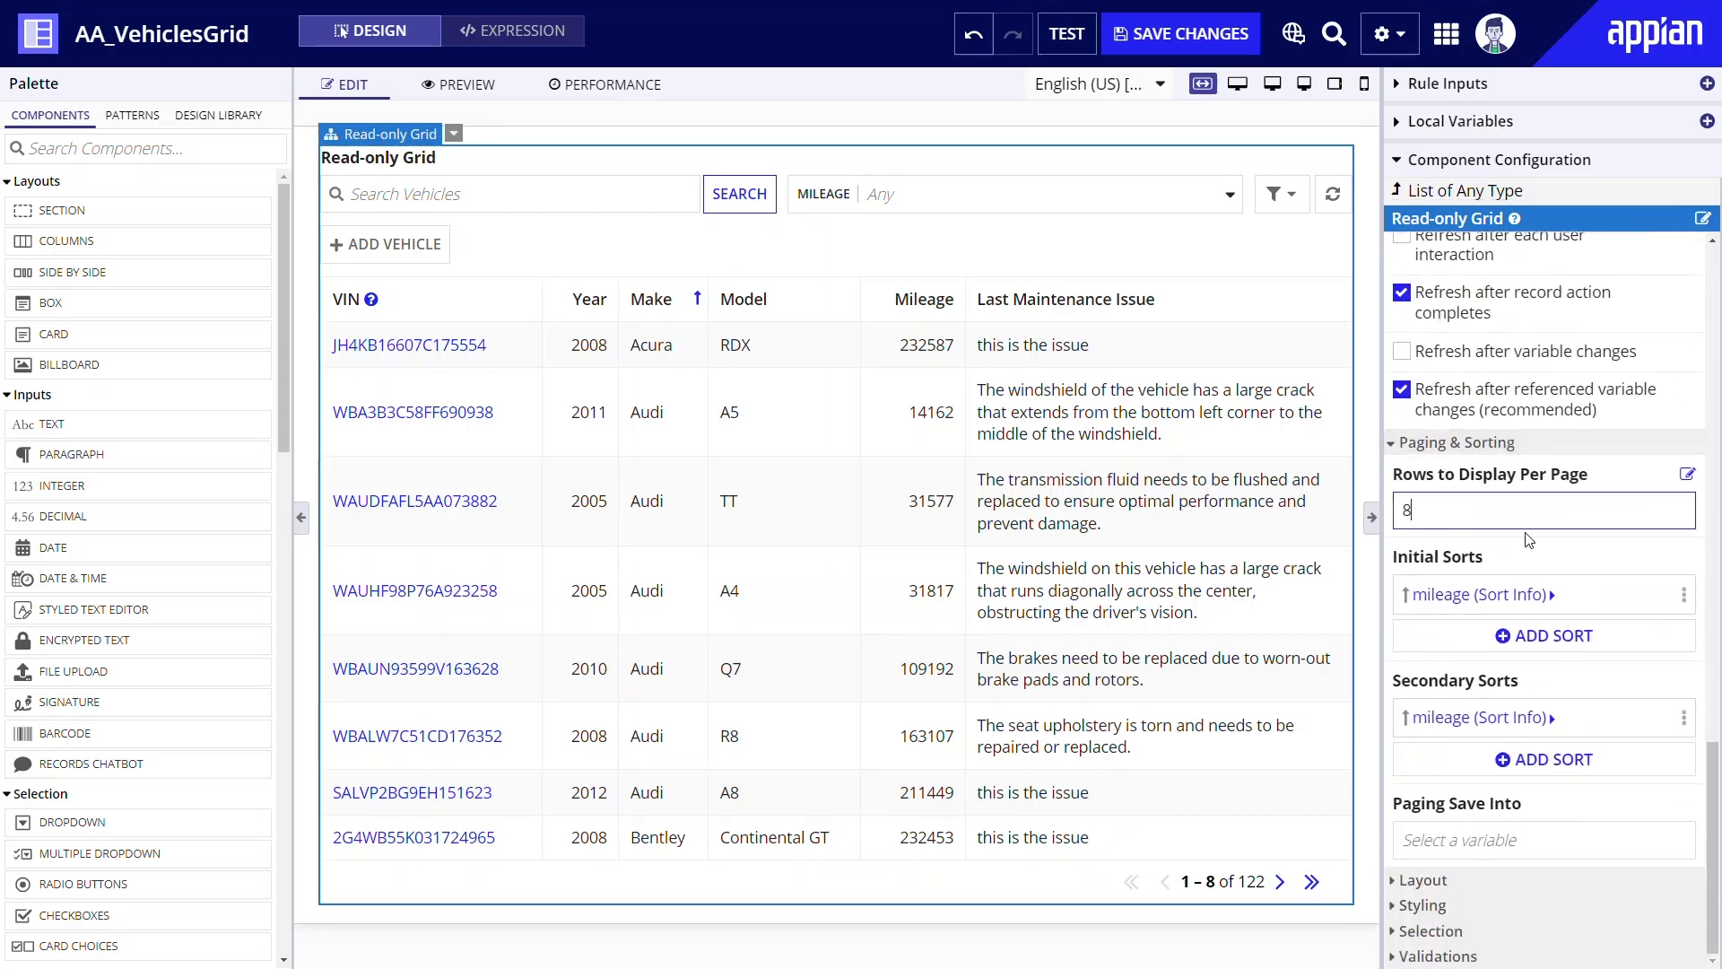
{"action": "left_click", "coordinate": [1598, 562]}
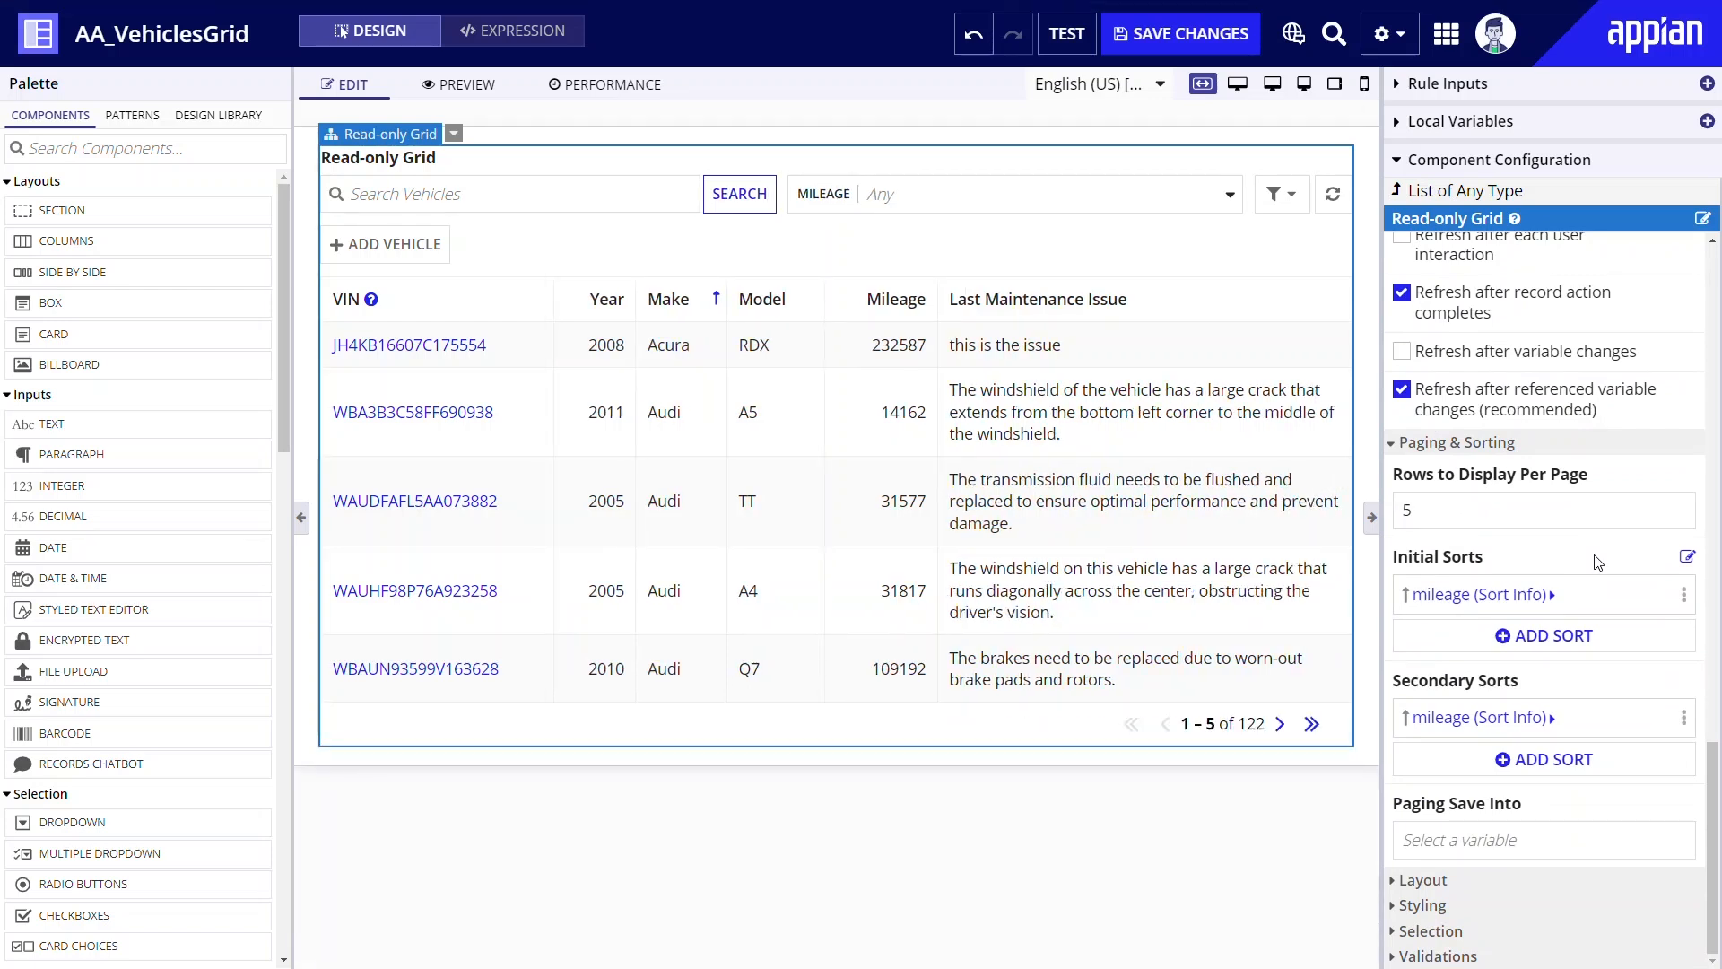